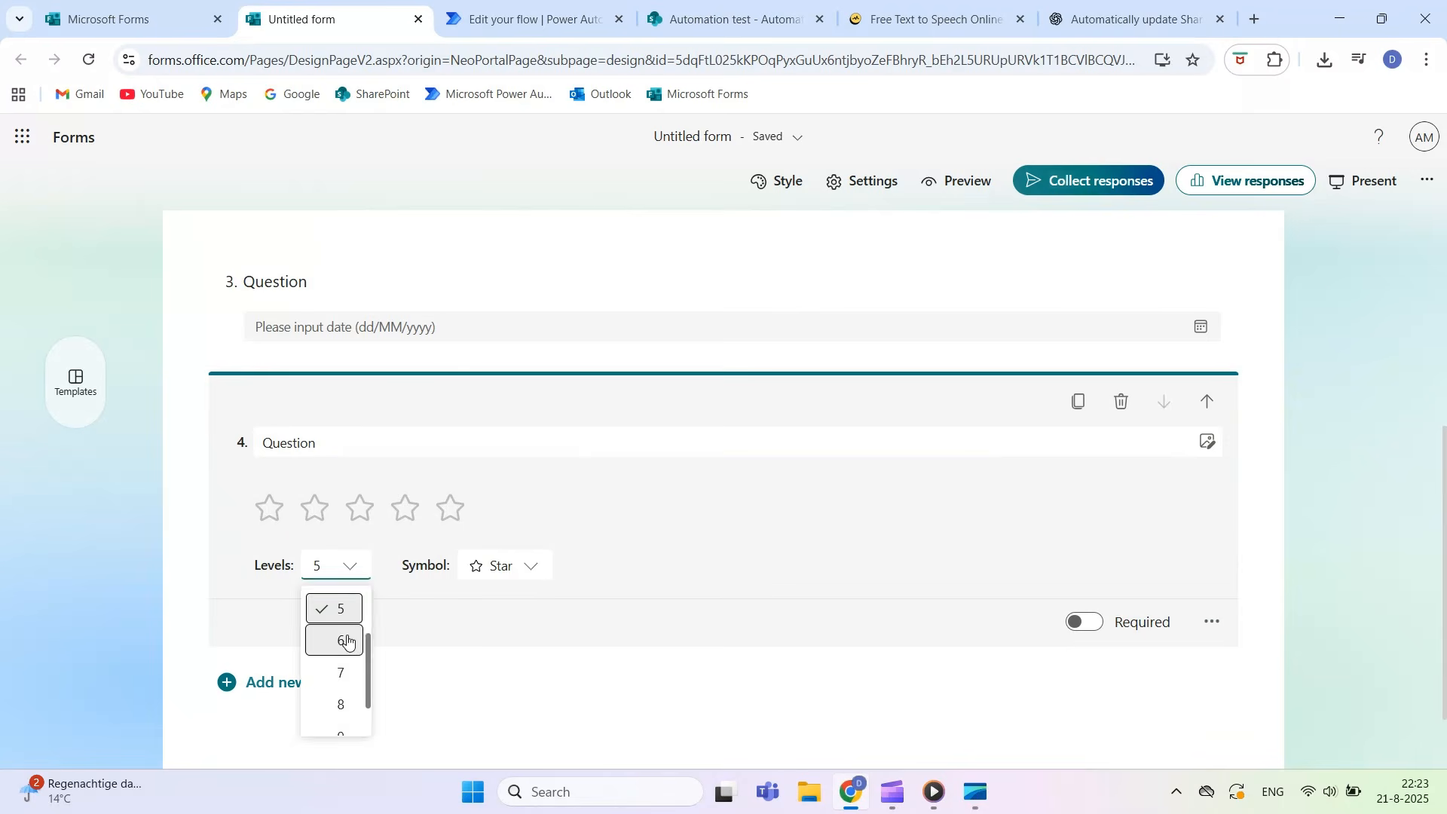
Browse the symbol choices of the rating question and add a ranking question below it
click(530, 574)
scroll(507, 678, down, 3)
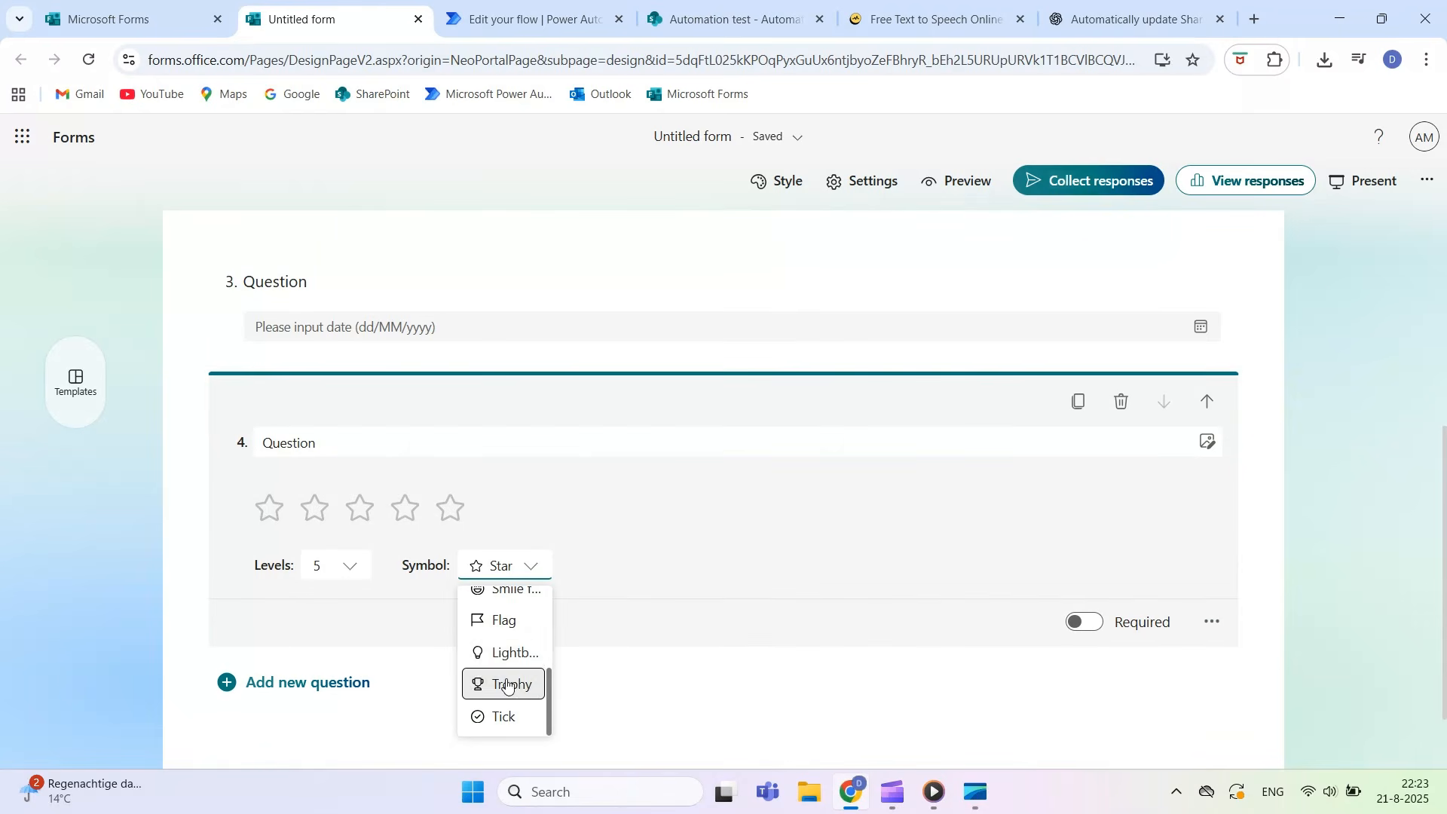
click(322, 682)
click(362, 433)
click(327, 336)
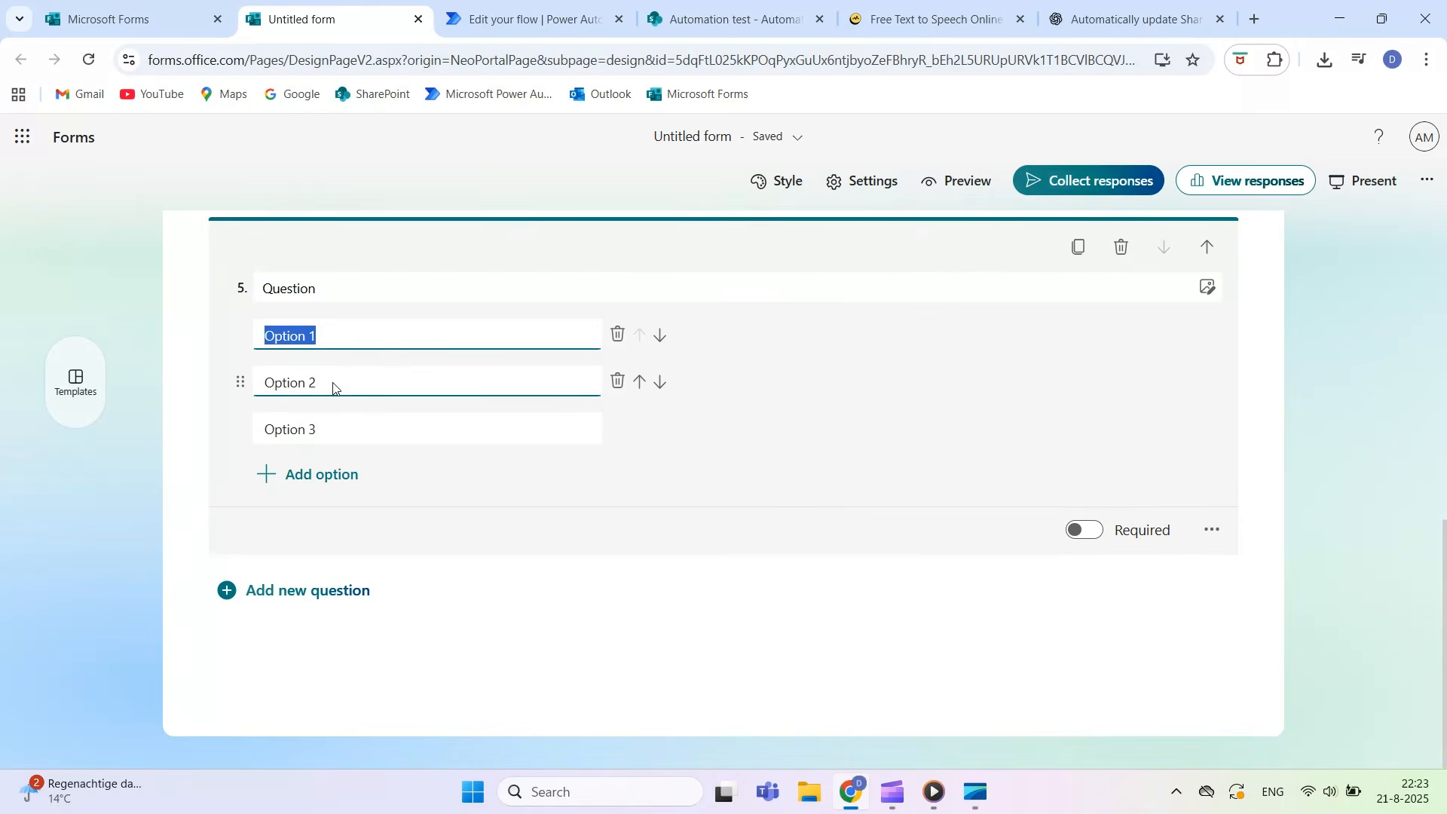
Move Option 2 up one place in the ranking question and show the available types for another new question
click(332, 383)
click(641, 383)
click(339, 594)
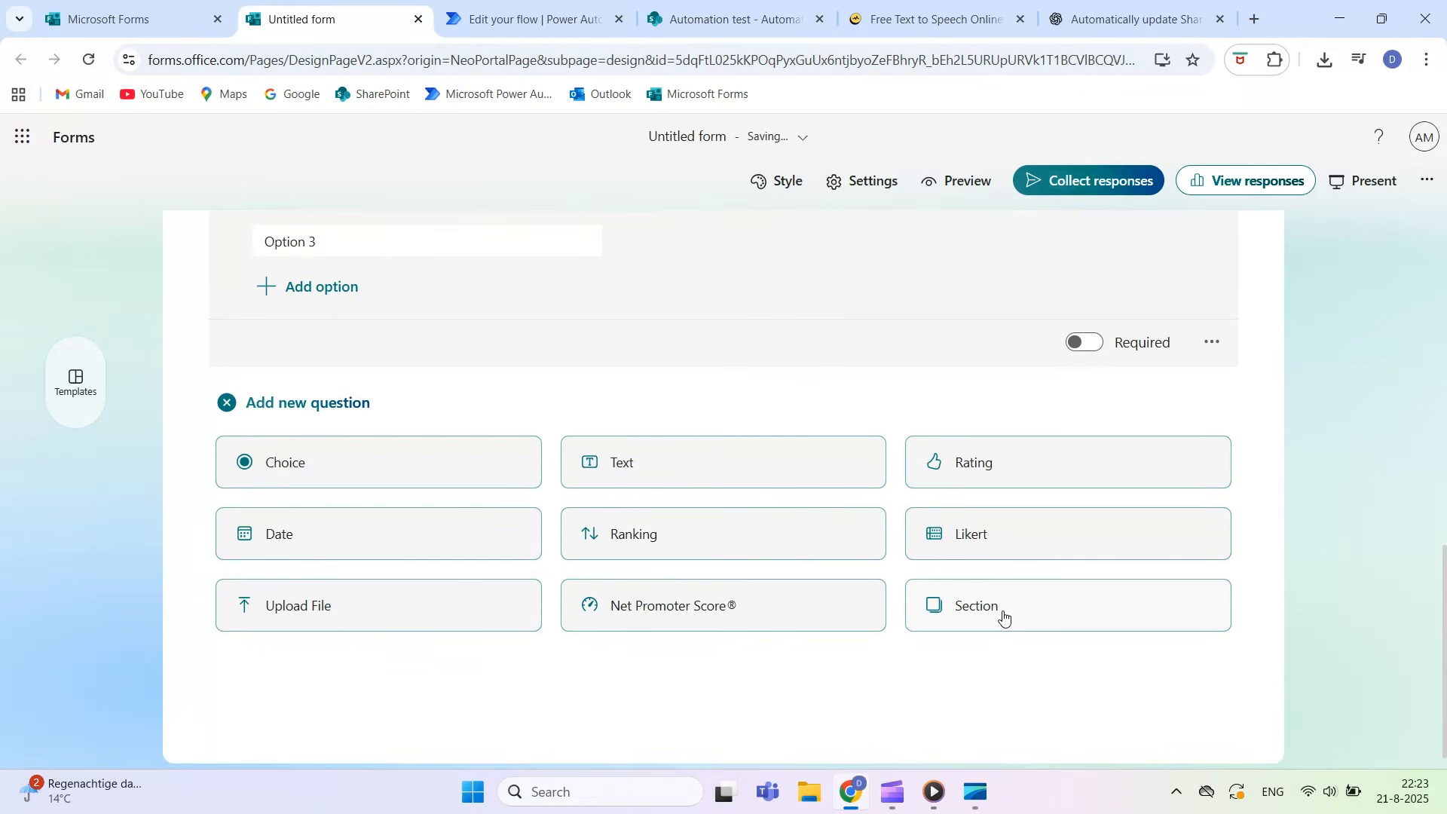
click(419, 608)
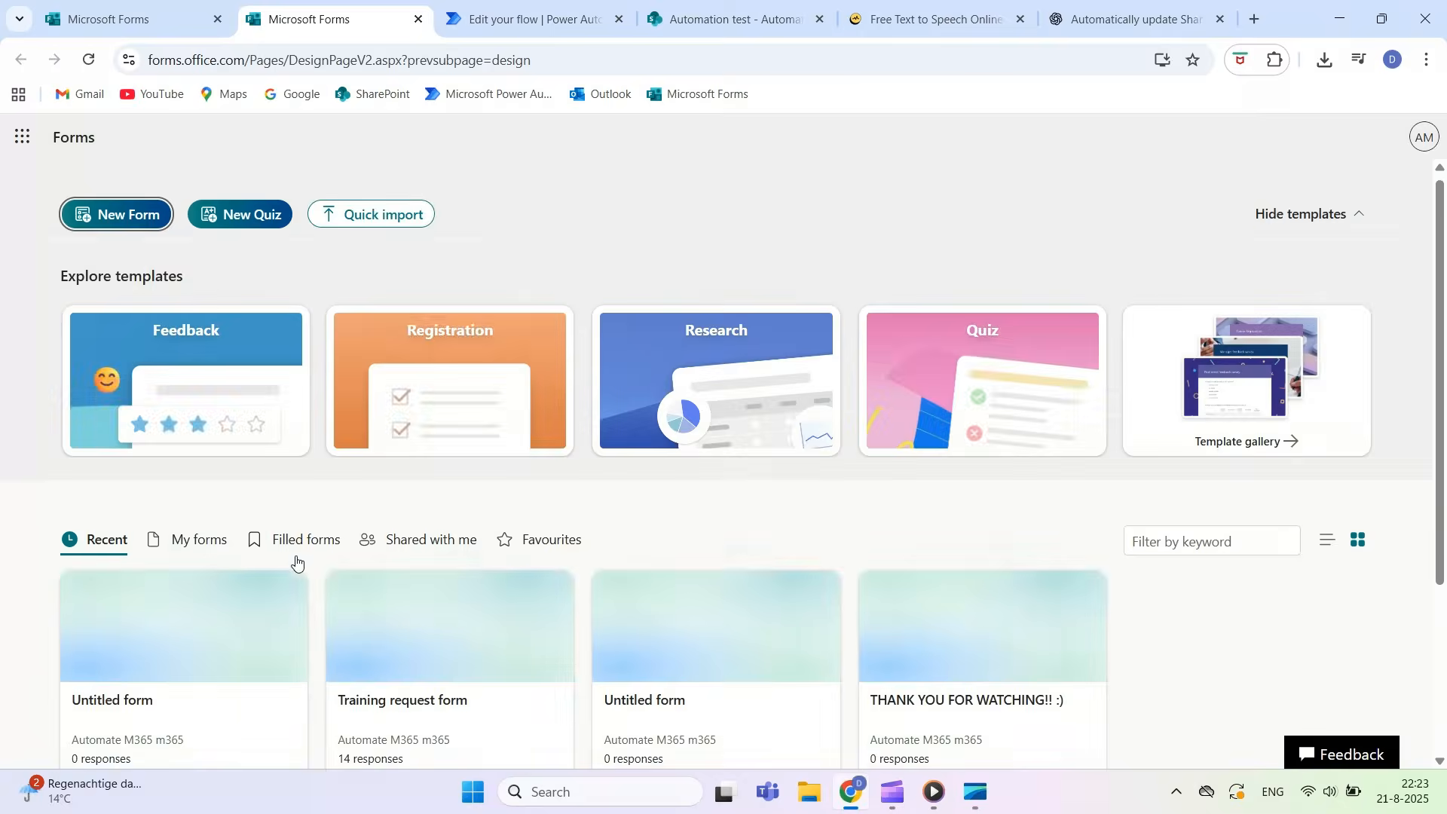
Open the Training request form and review its questions in preview mode
click(414, 607)
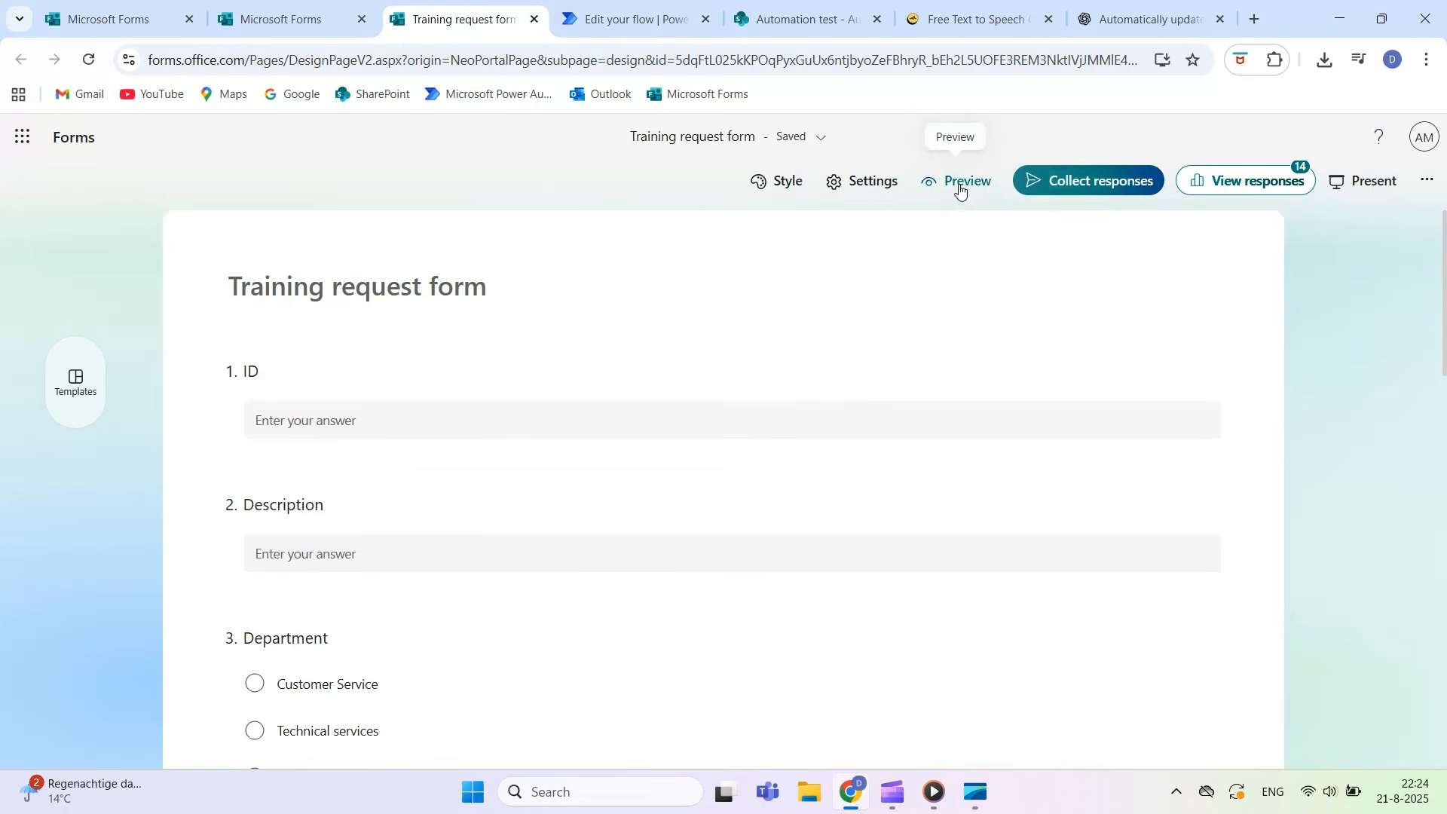
click(958, 186)
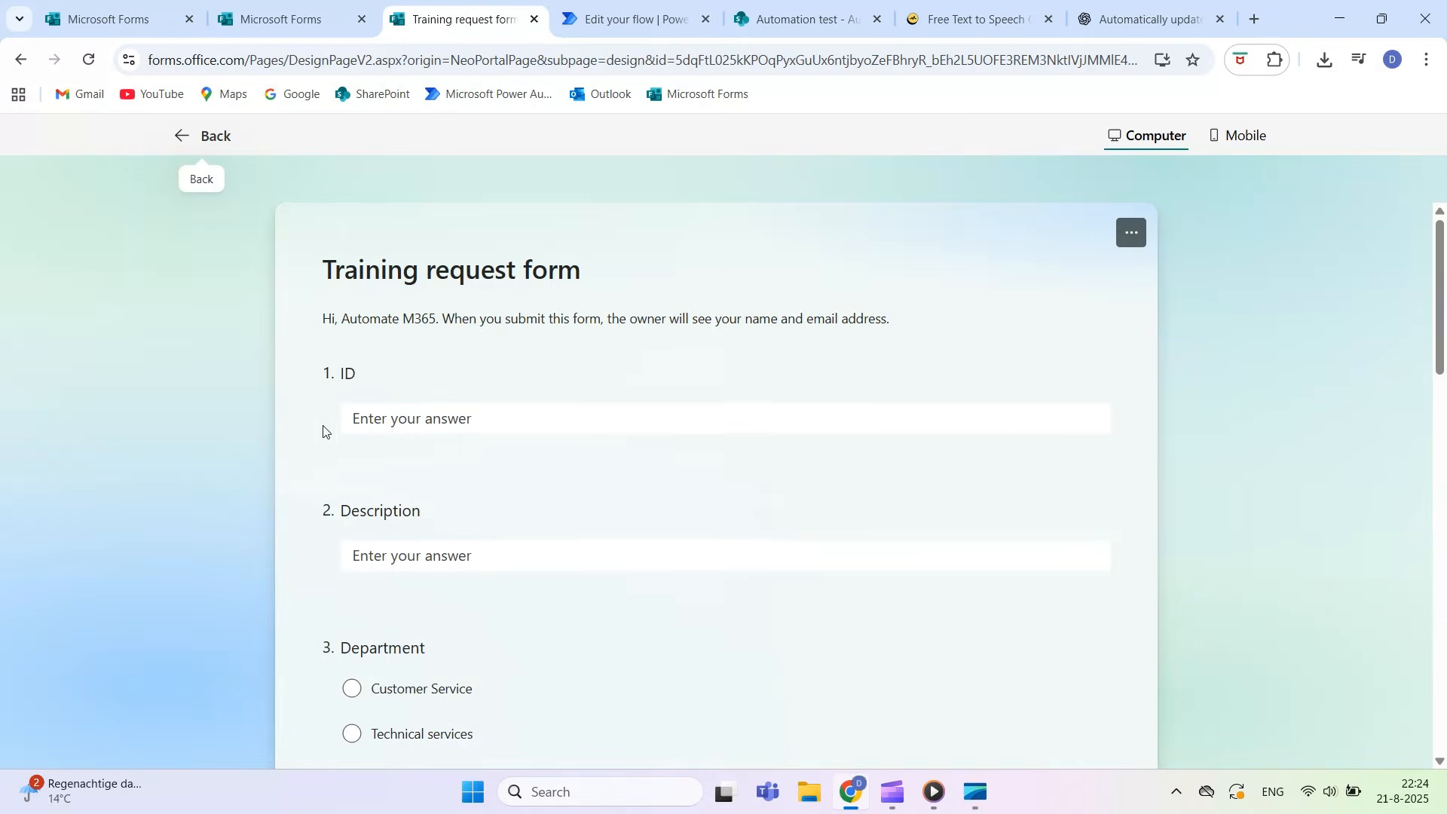
scroll(323, 432, down, 9)
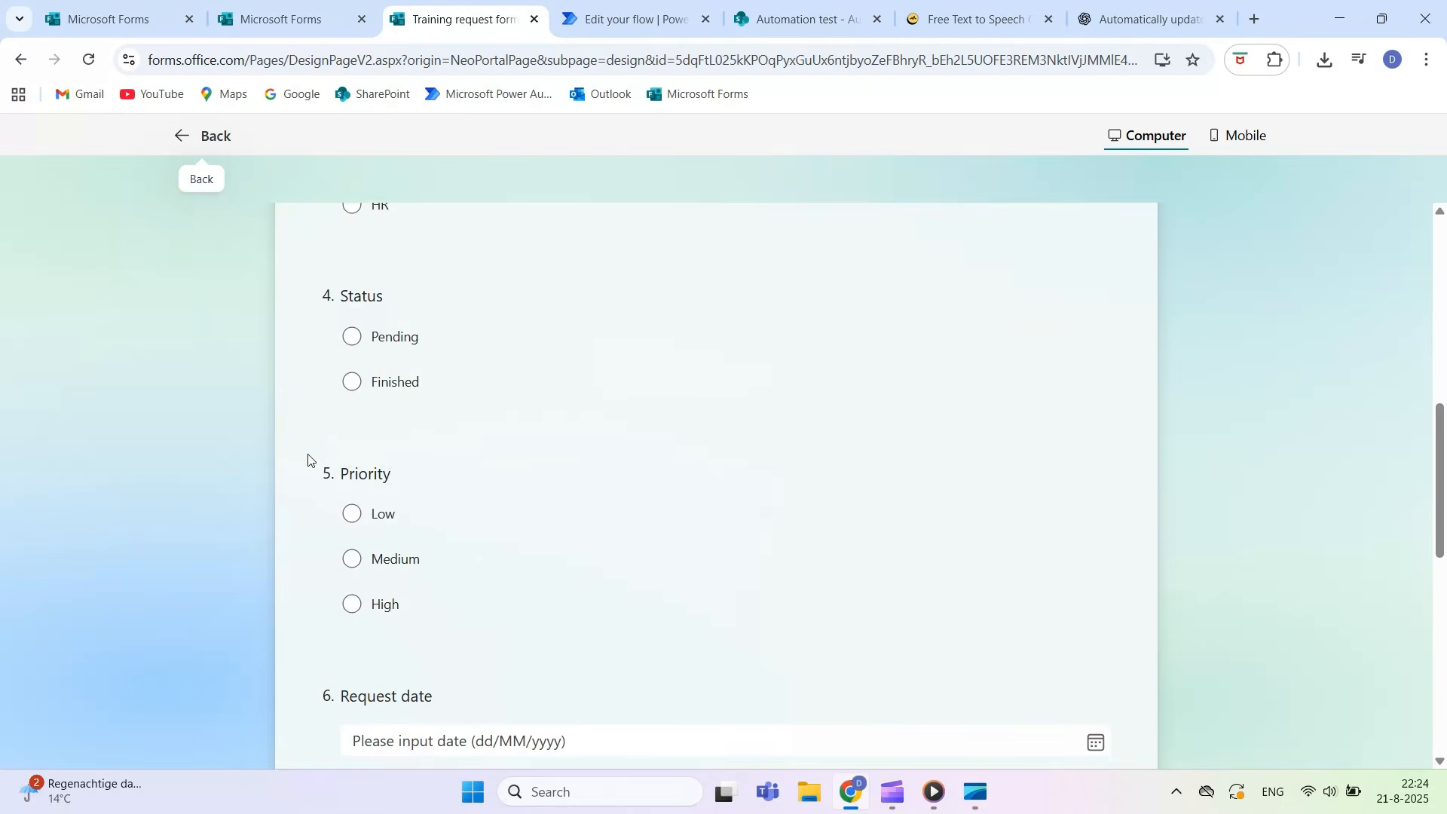
scroll(312, 475, down, 9)
Choose the last colleague option, and set the deadline date to 13/08/2025 and the request date to 06/08/2025
click(351, 440)
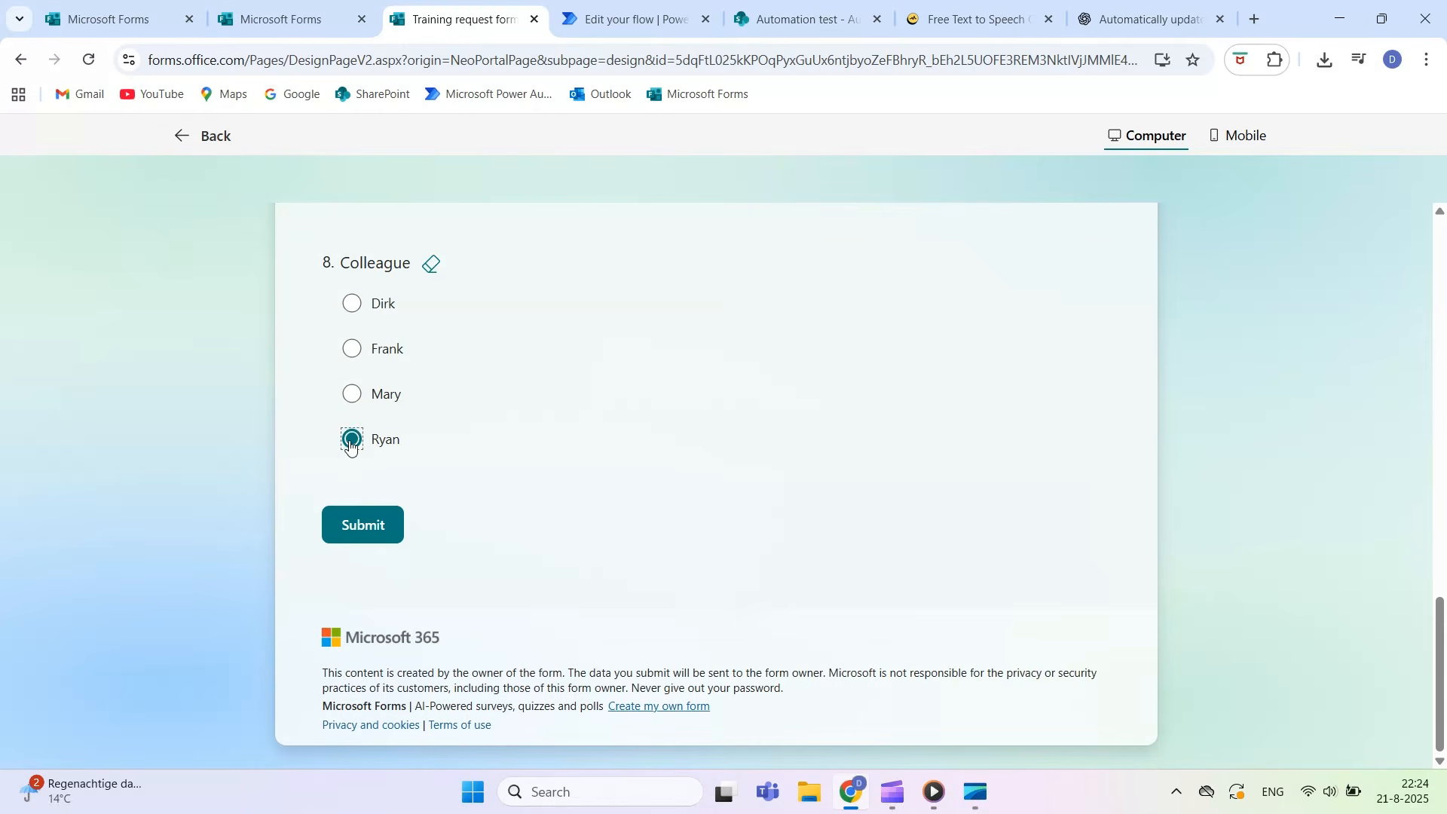
scroll(351, 468, up, 1)
scroll(349, 431, up, 3)
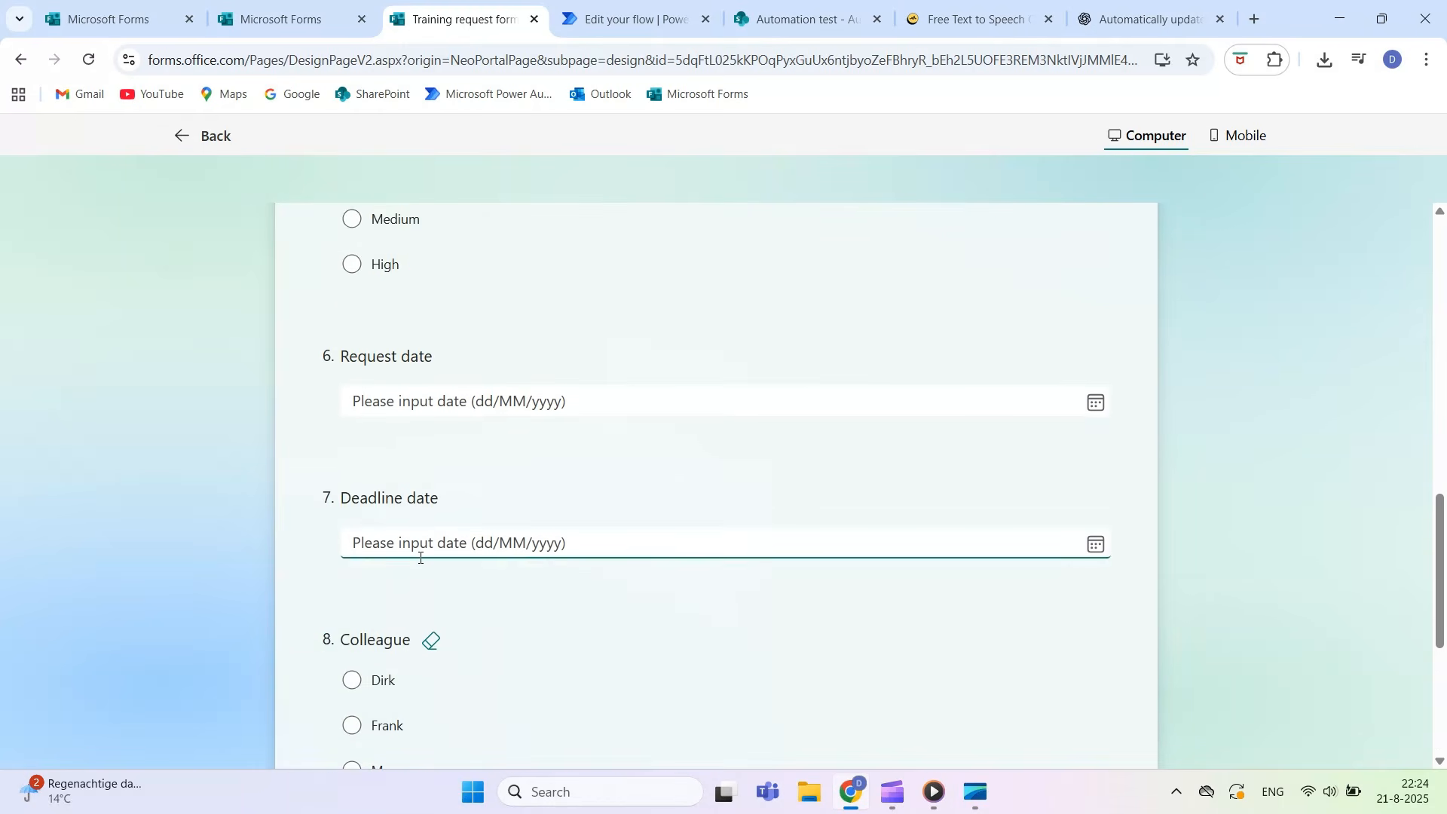
click(424, 549)
click(419, 437)
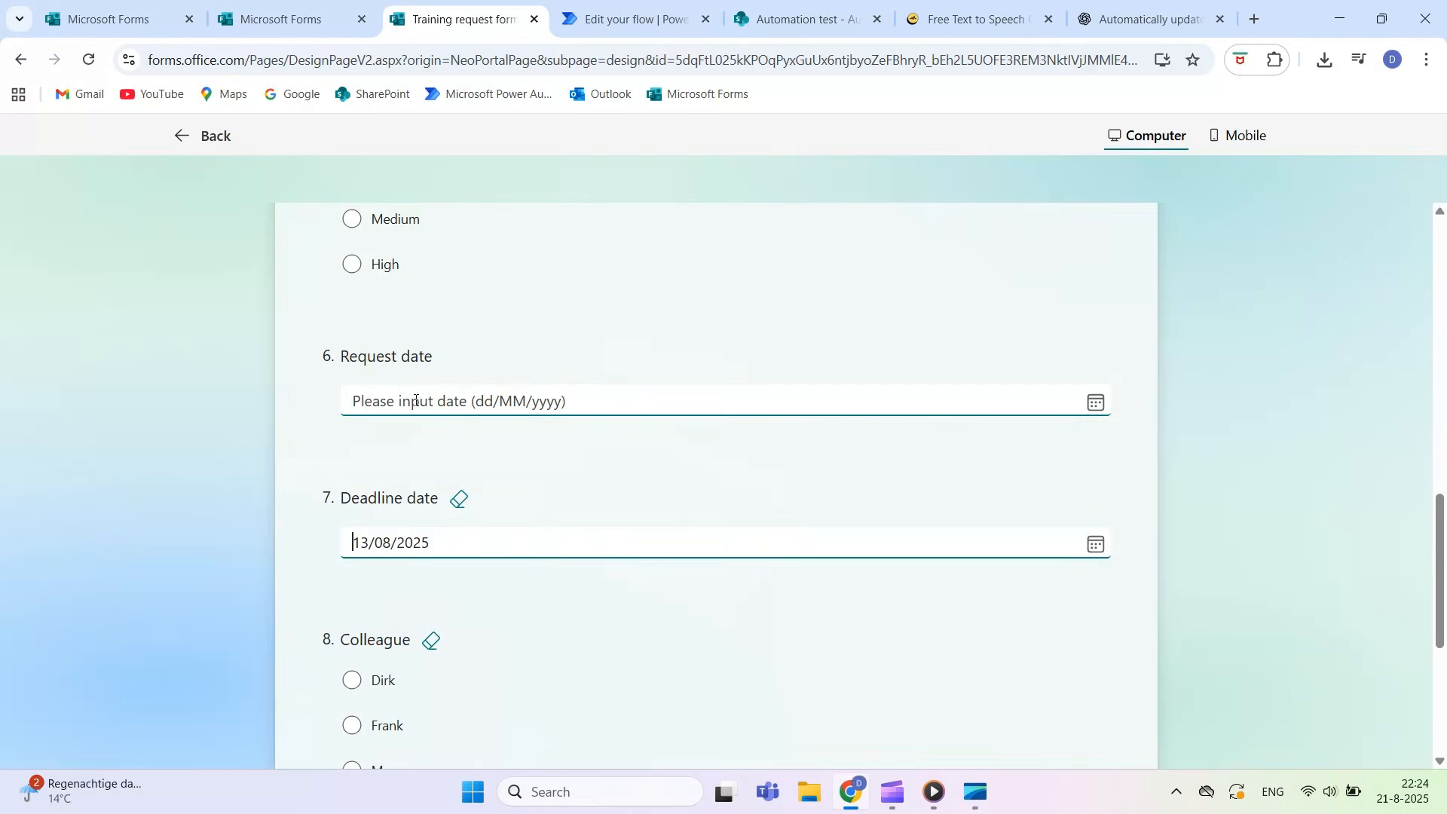
click(412, 401)
click(418, 524)
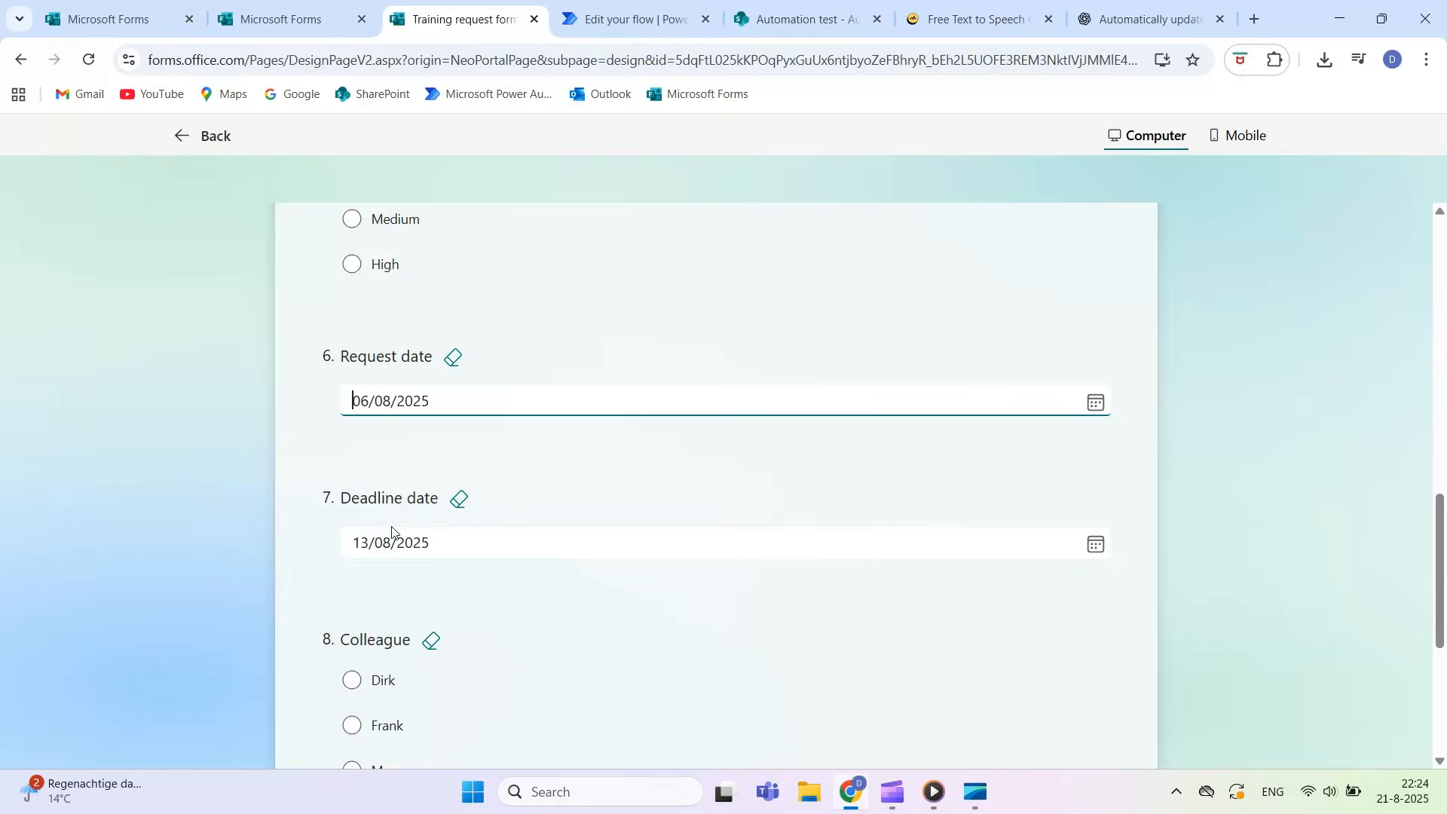
Answer the choice questions with priority Low, status Pending and department Sales
scroll(359, 501, up, 3)
click(351, 456)
scroll(347, 473, up, 1)
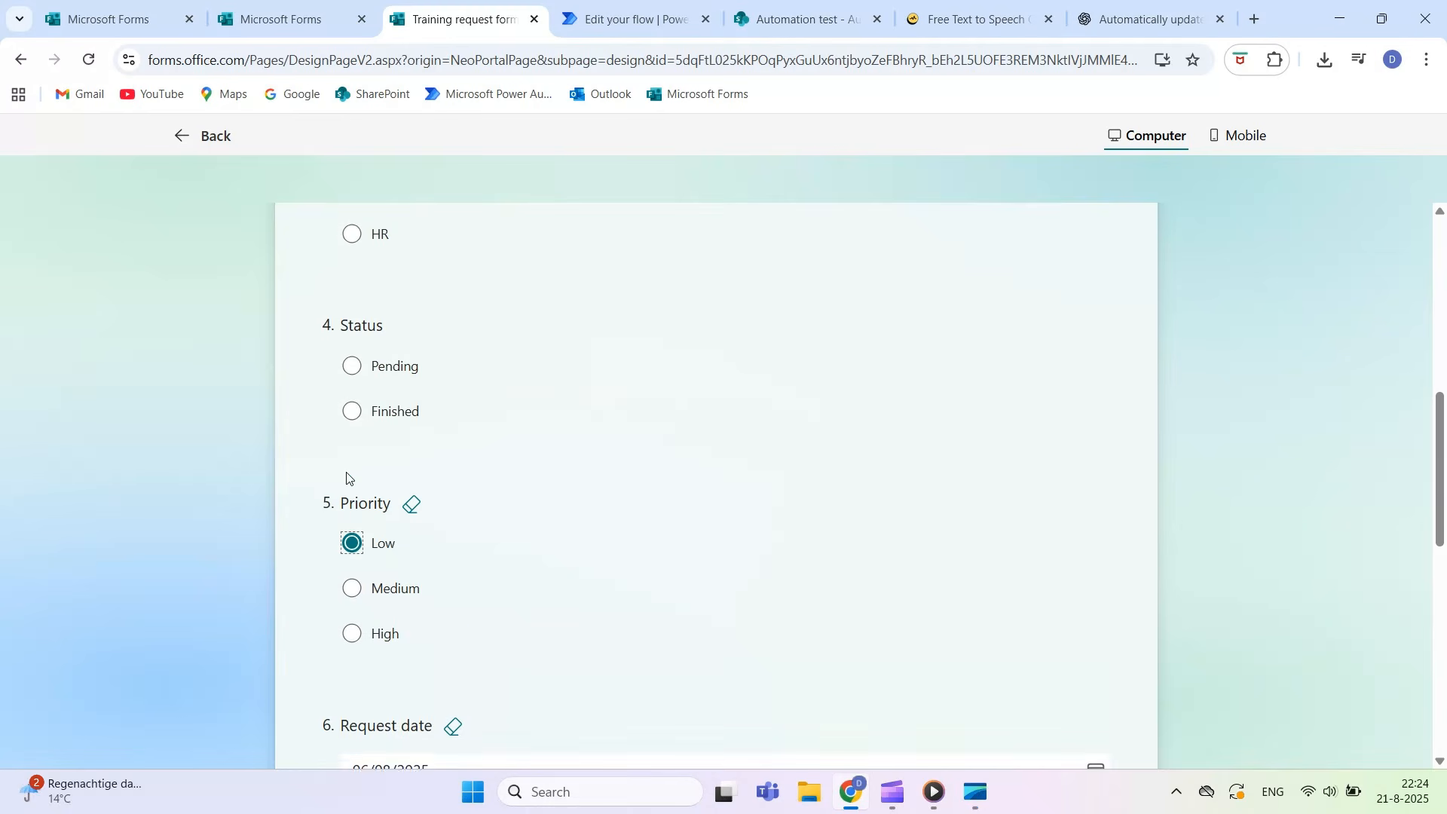
click(354, 375)
scroll(362, 423, up, 3)
click(354, 434)
scroll(362, 452, up, 3)
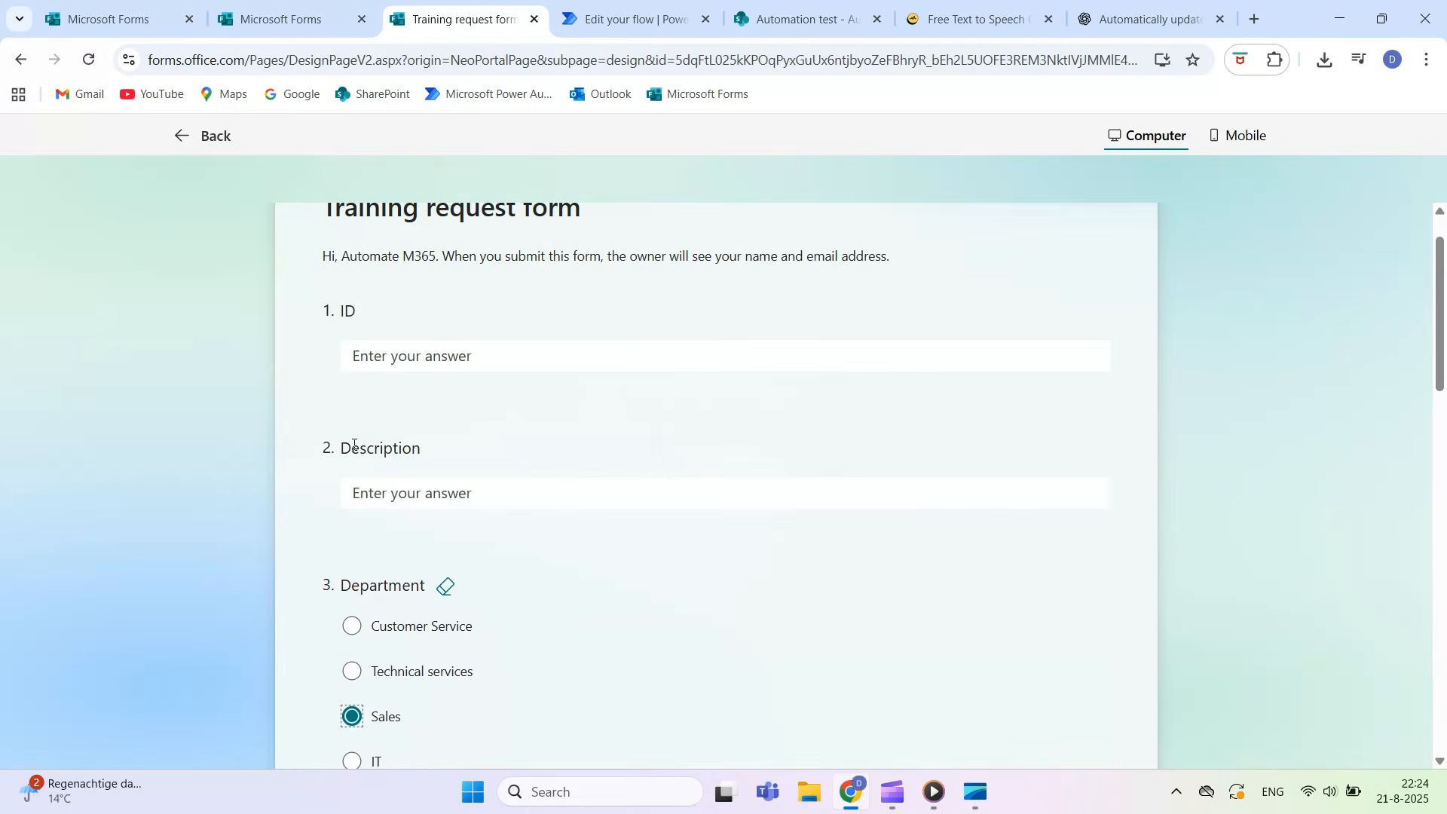
Enter "test" as the description and 1 as the ID in the training request form
text(test)
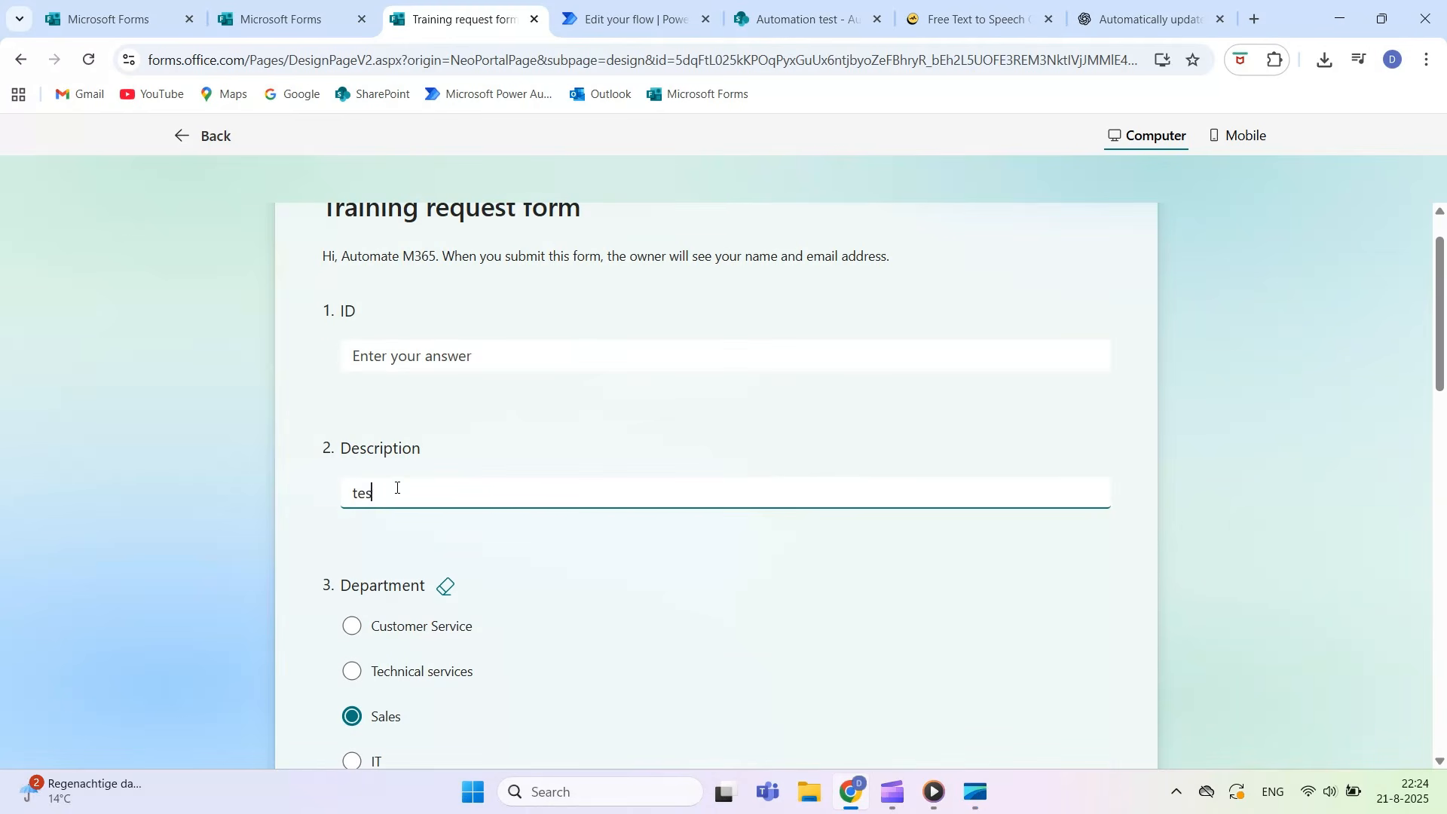
click(401, 365)
text(1)
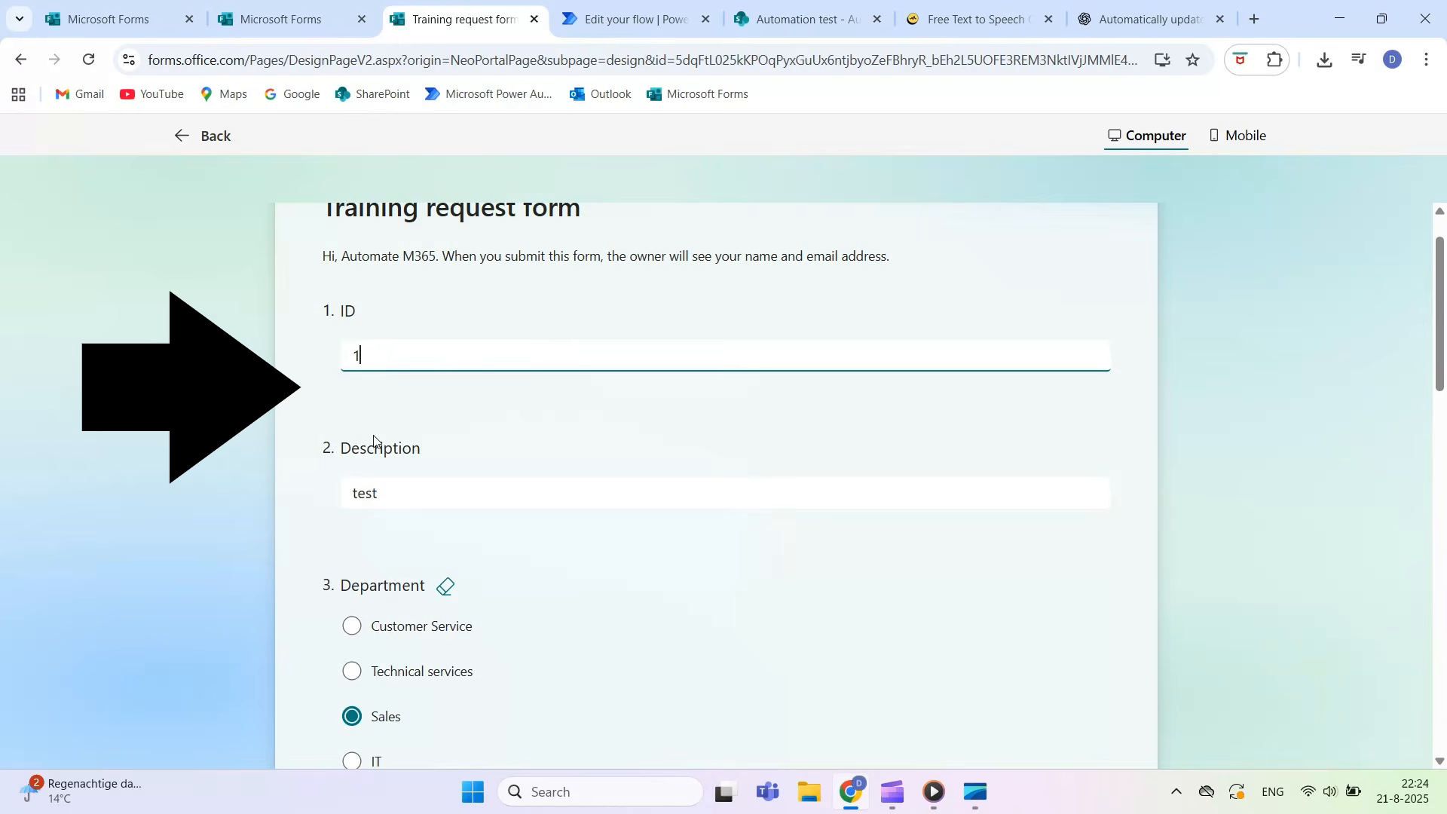
scroll(241, 444, up, 1)
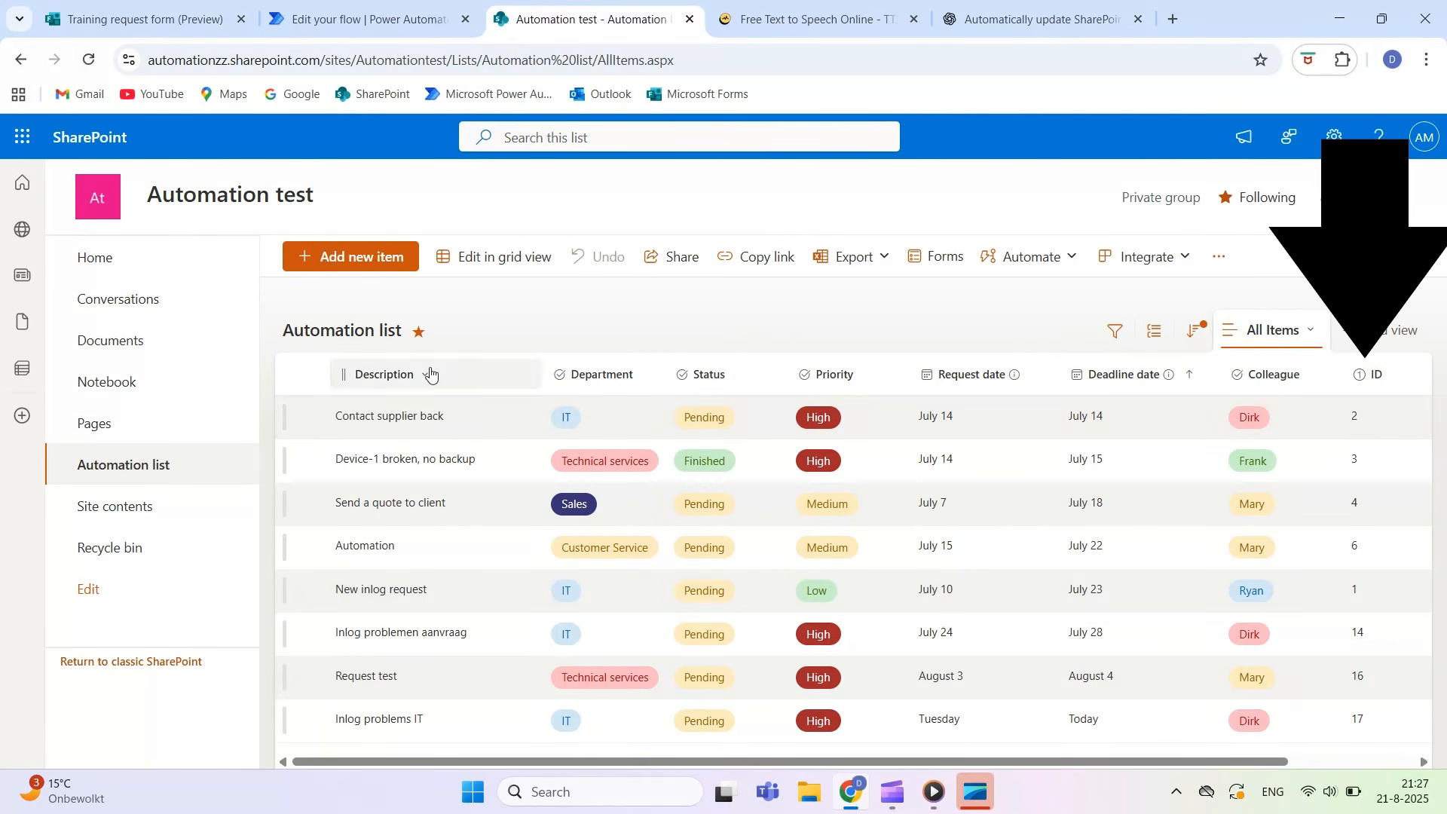
Filter the Automation list to items with the status Finished, and clear that filter again
click(741, 376)
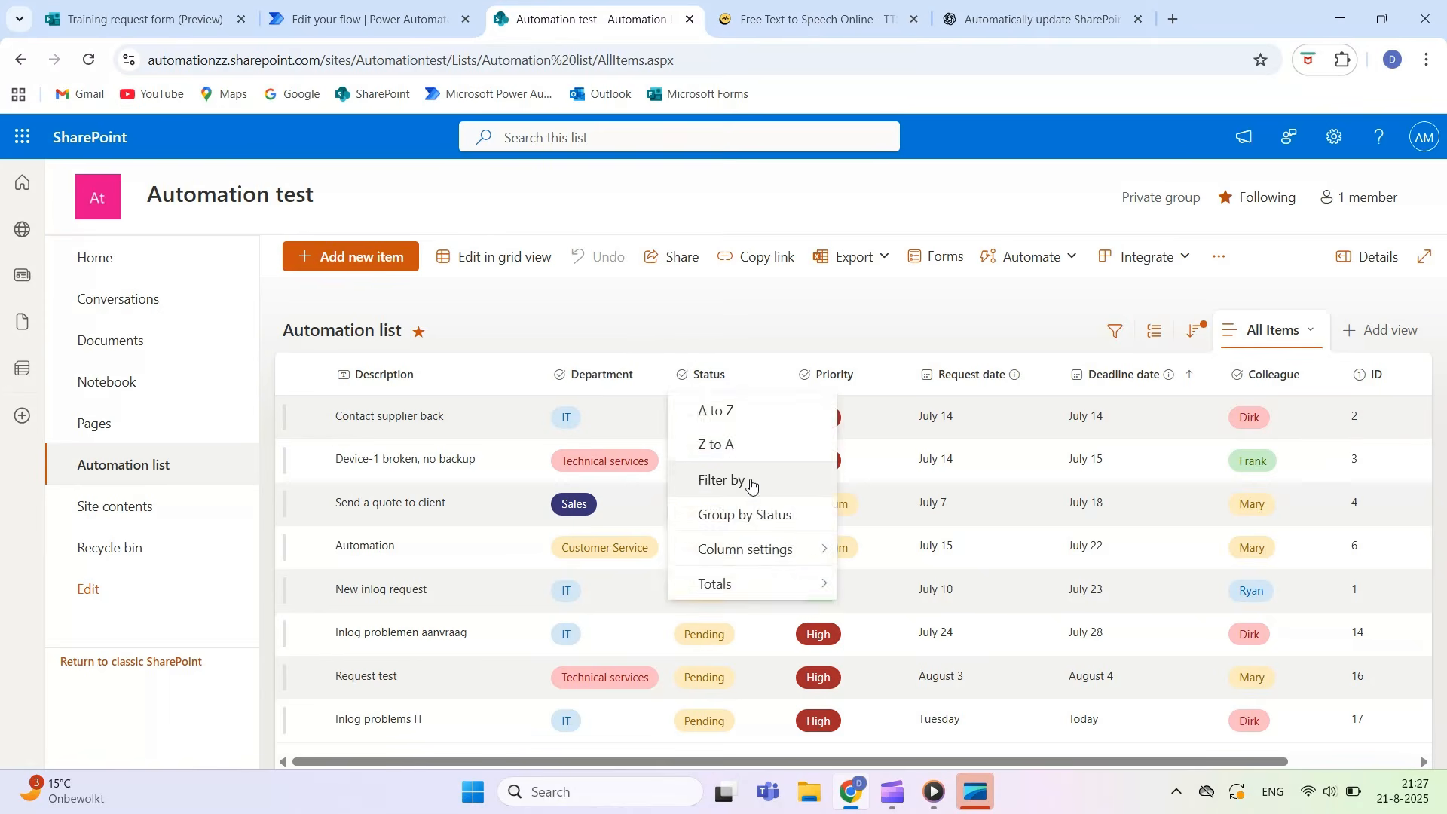
click(747, 481)
click(1167, 178)
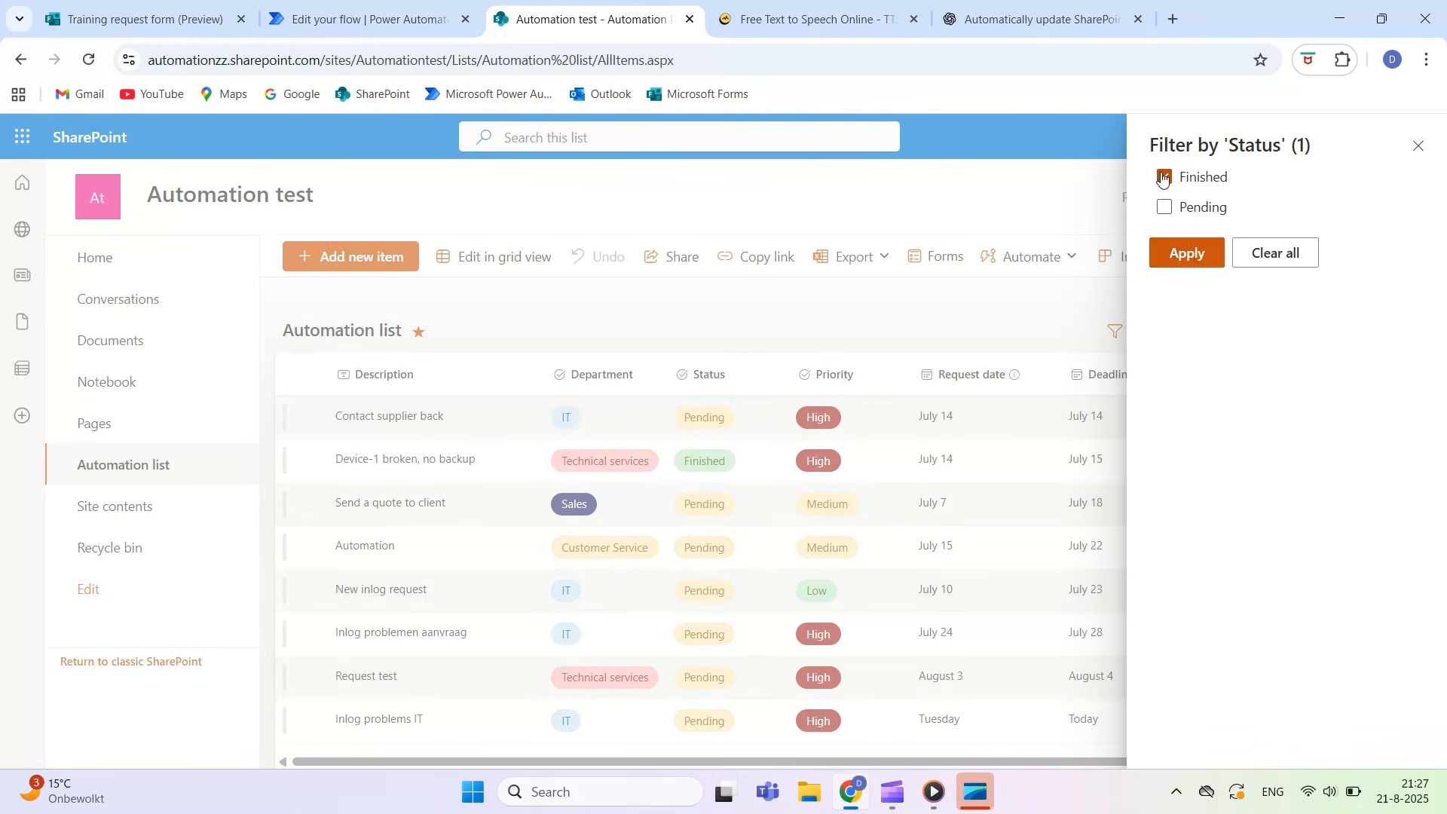
click(1187, 254)
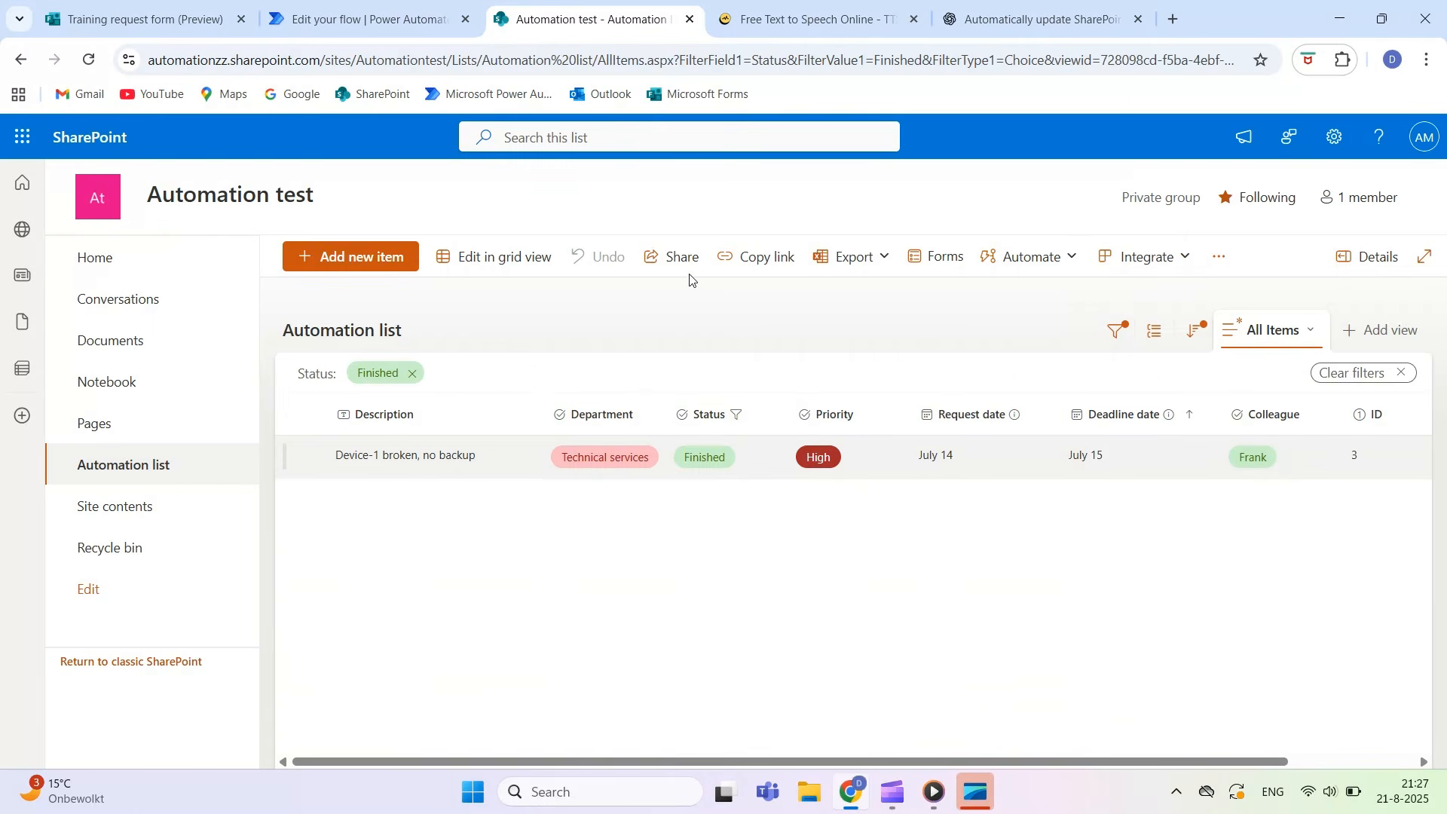
click(412, 374)
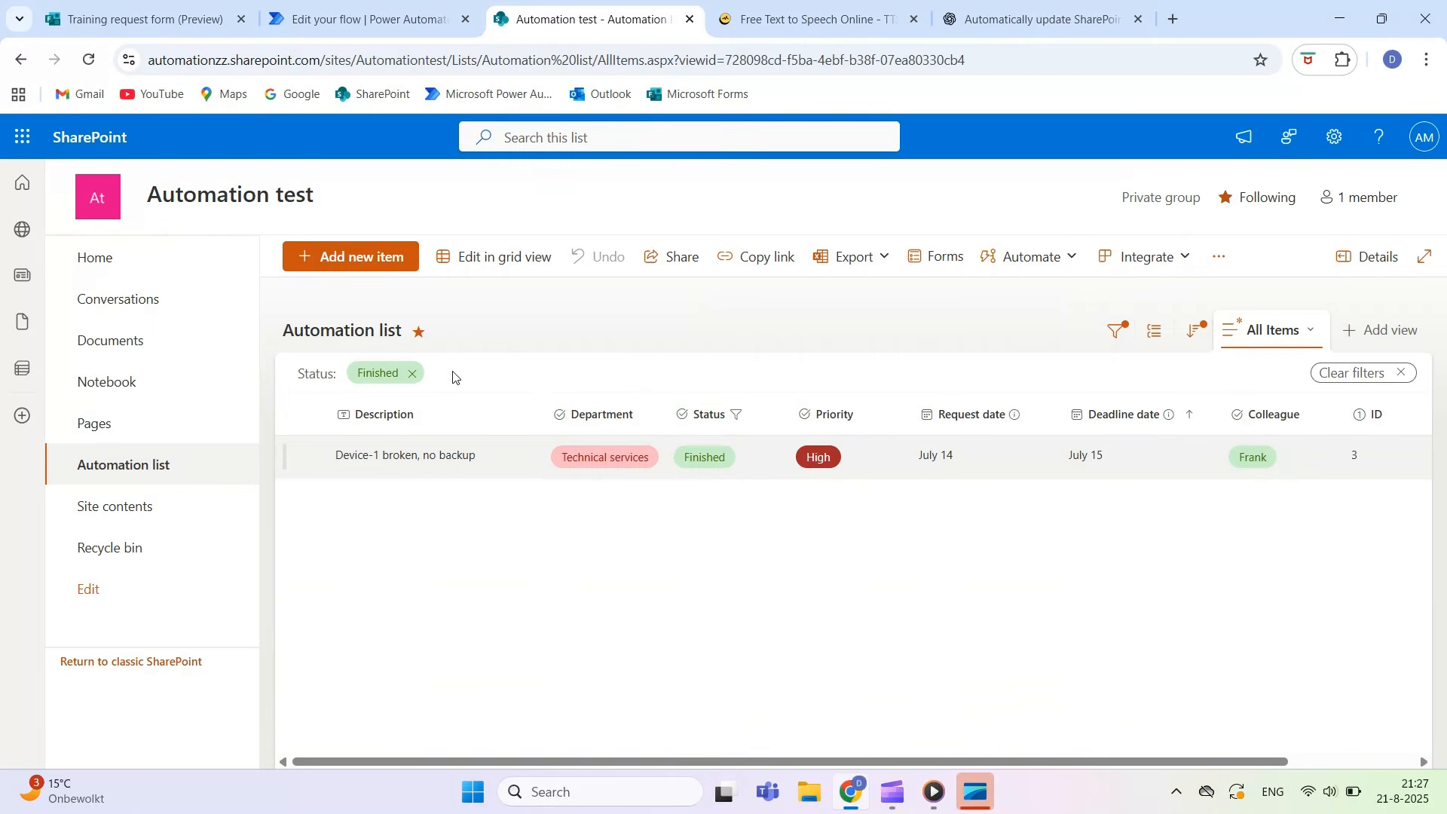
Filter the Automation list to items with High priority, and remove the priority filter again
click(858, 374)
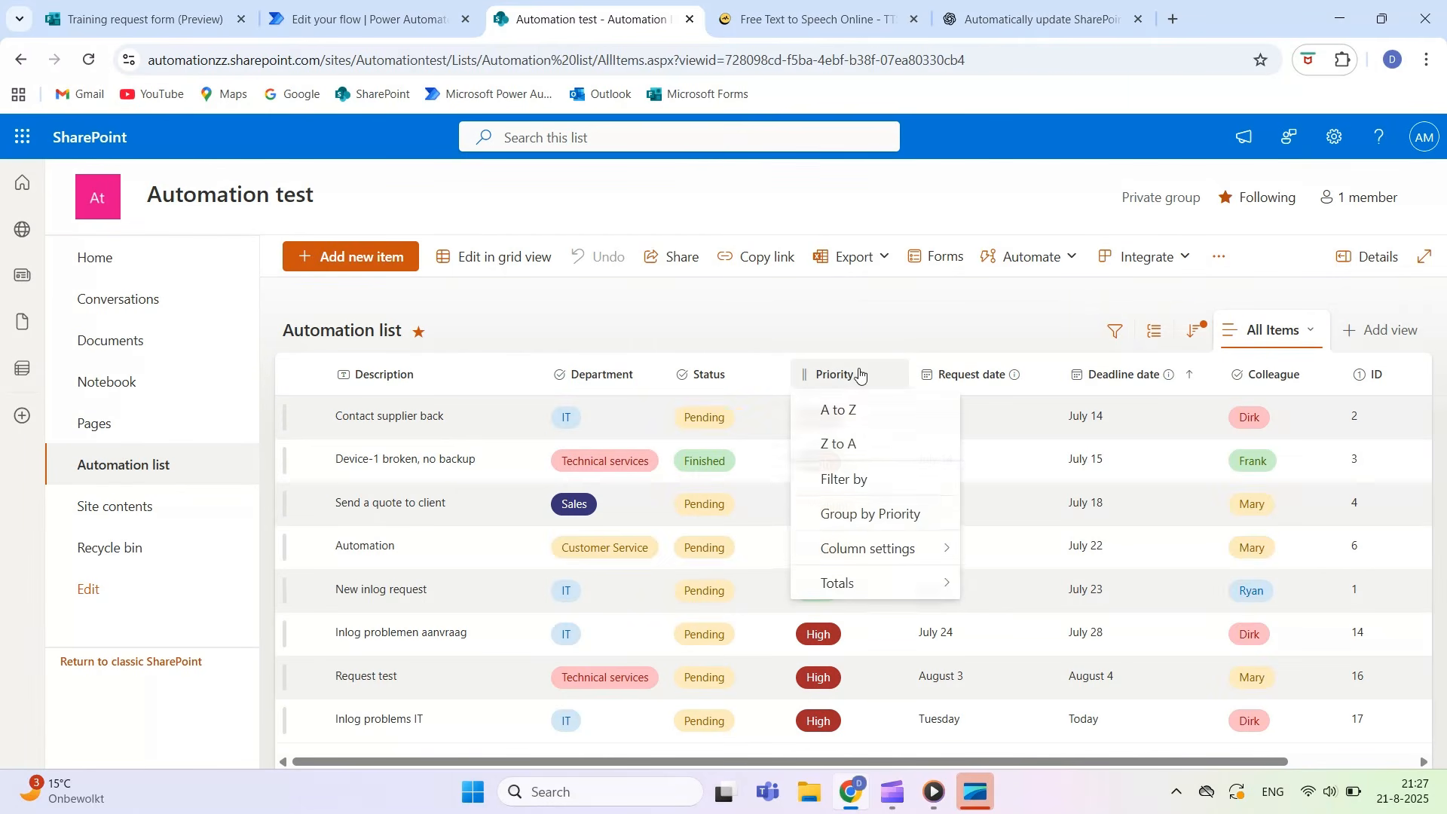
click(880, 482)
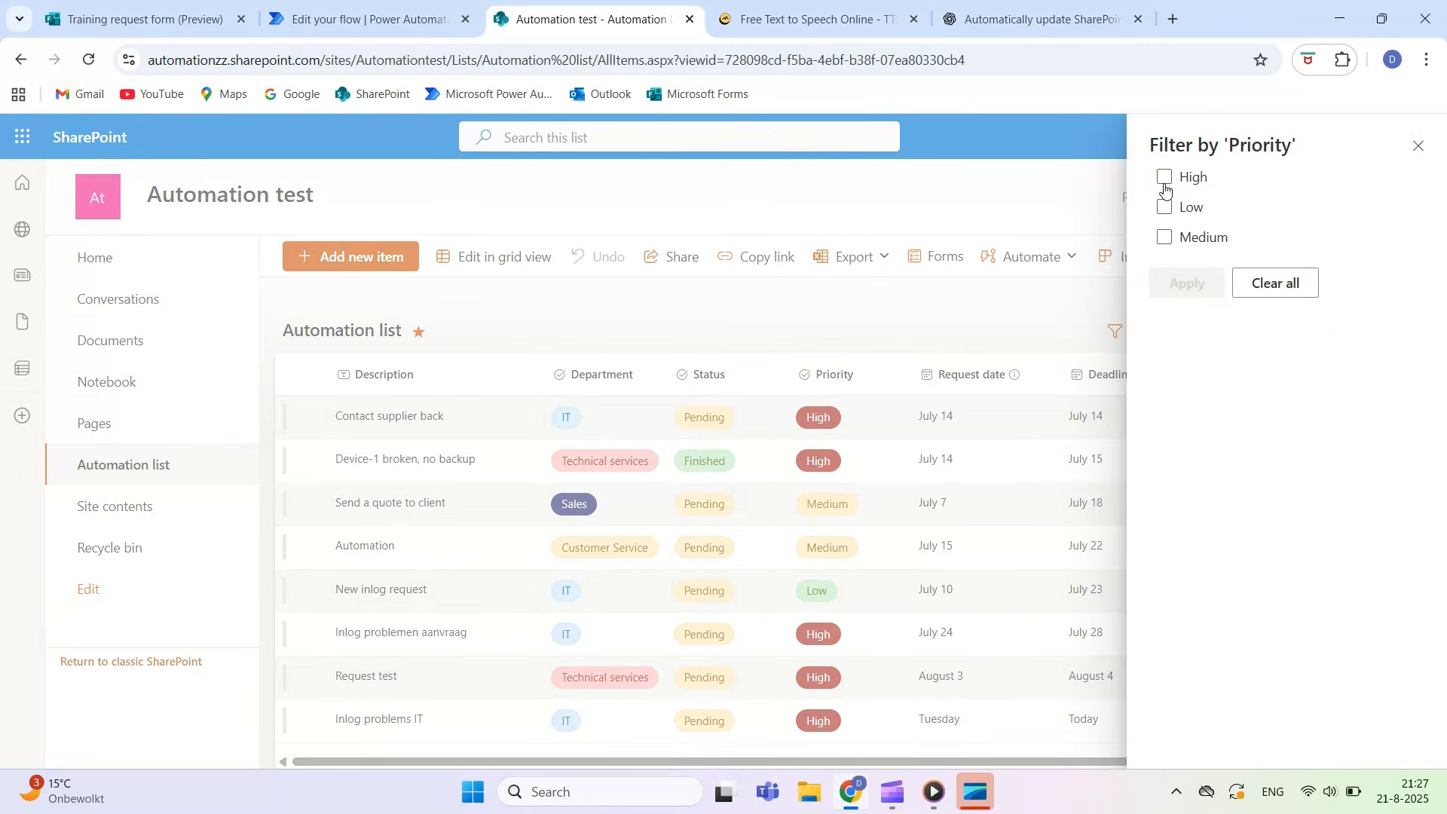
click(1165, 178)
click(1190, 284)
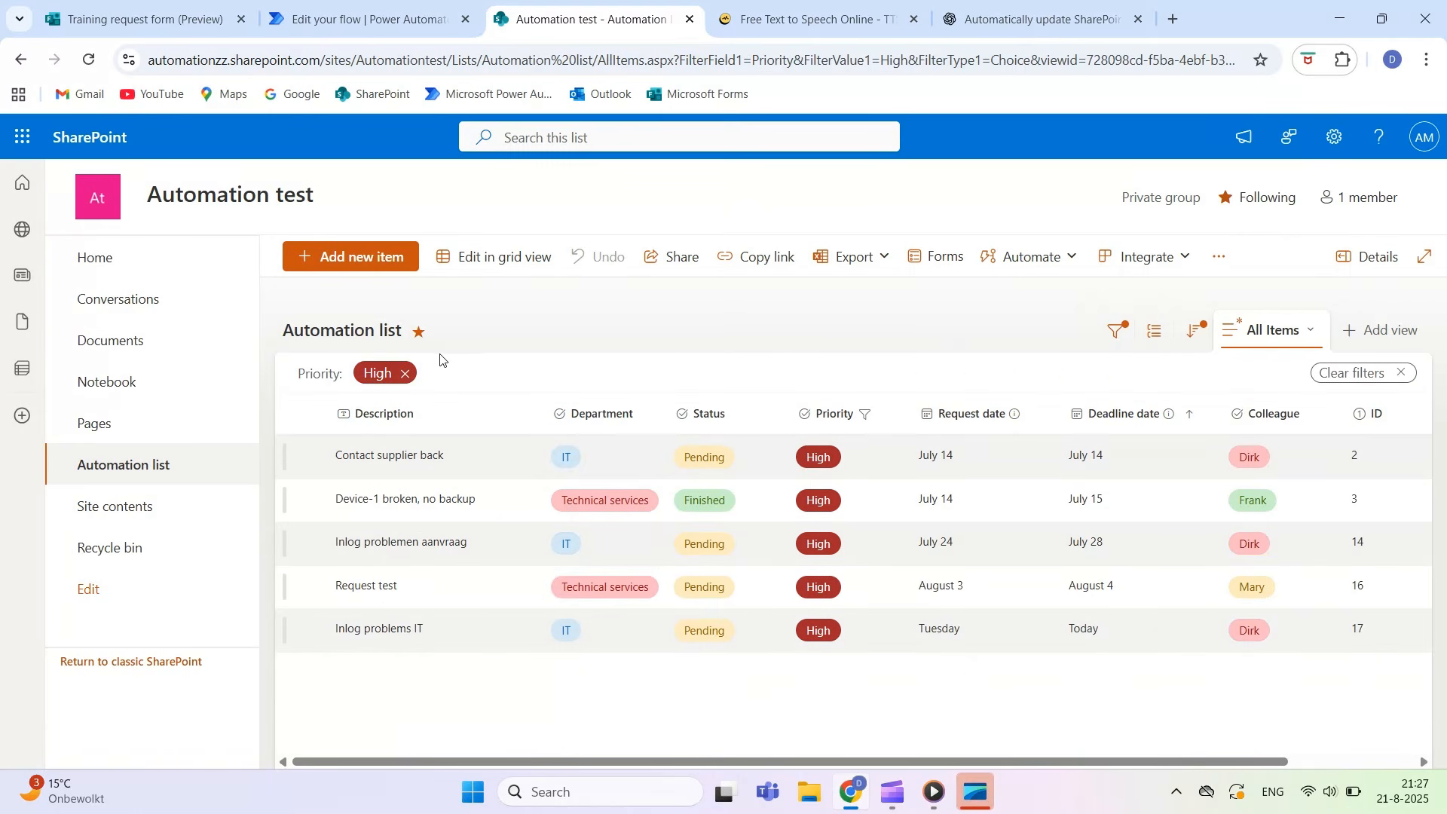
click(405, 375)
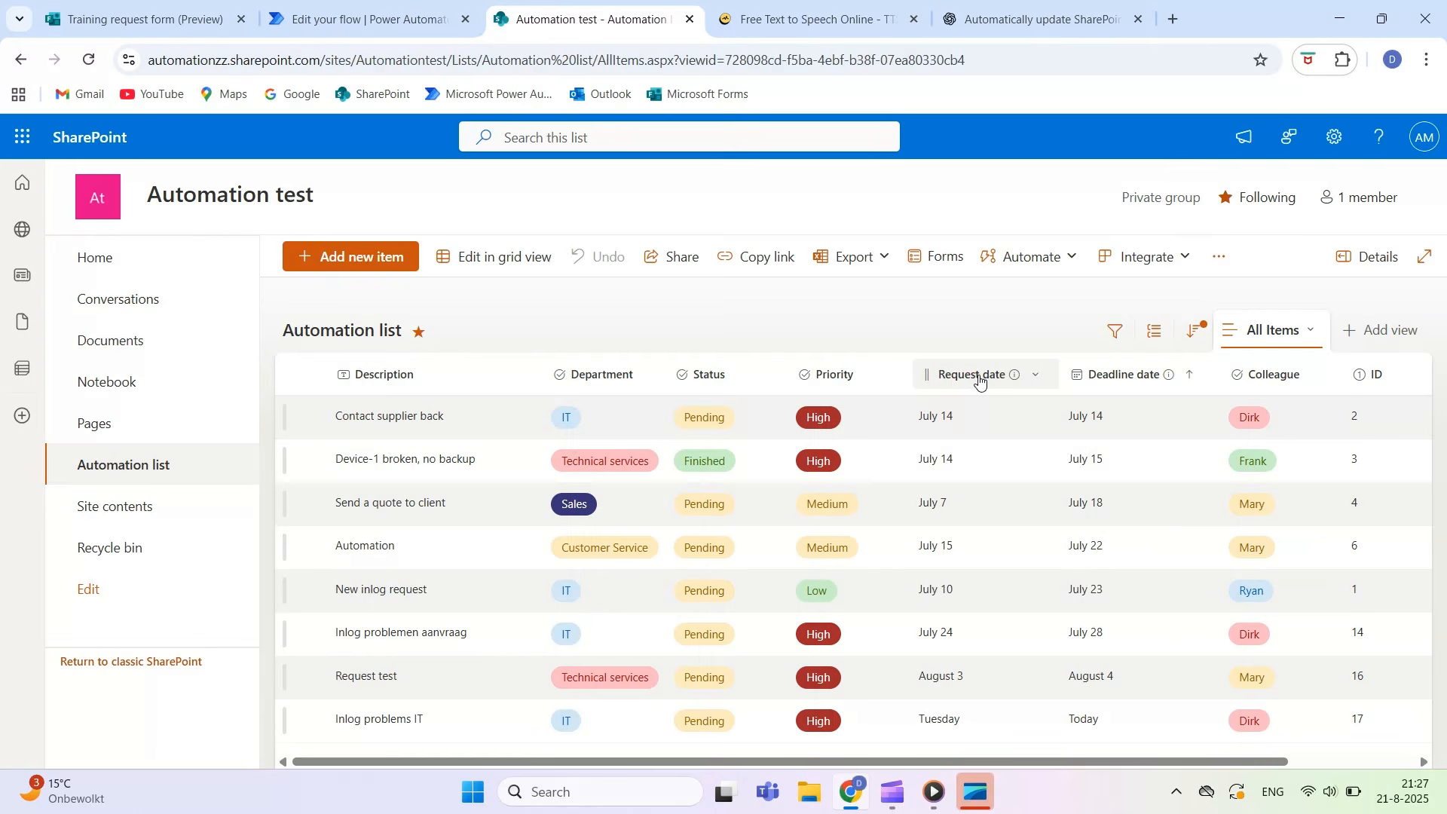
Sort the Automation list by request date in descending order, and re-sort it by deadline date in ascending order
click(980, 381)
click(981, 443)
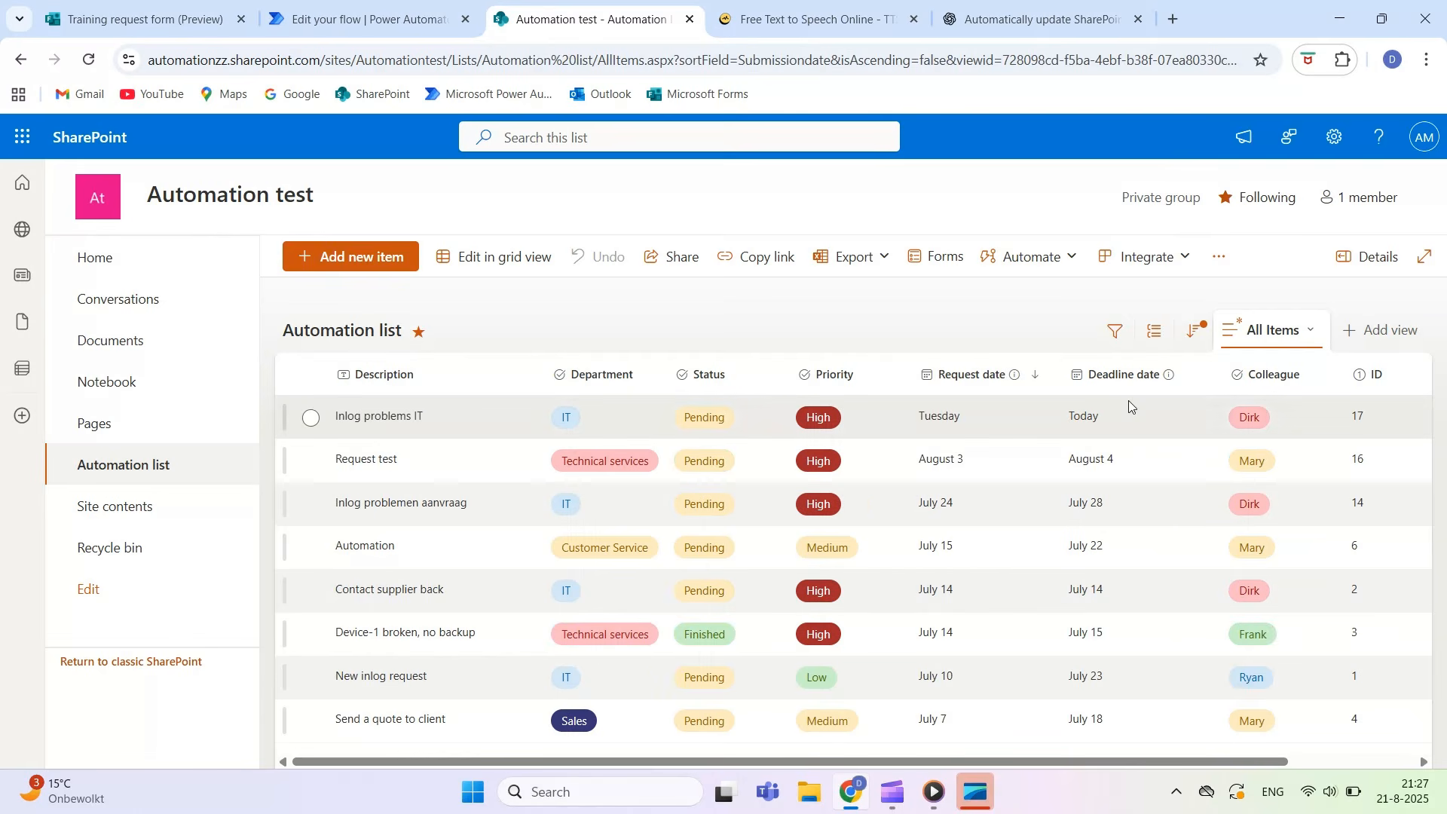
click(1137, 374)
click(1111, 413)
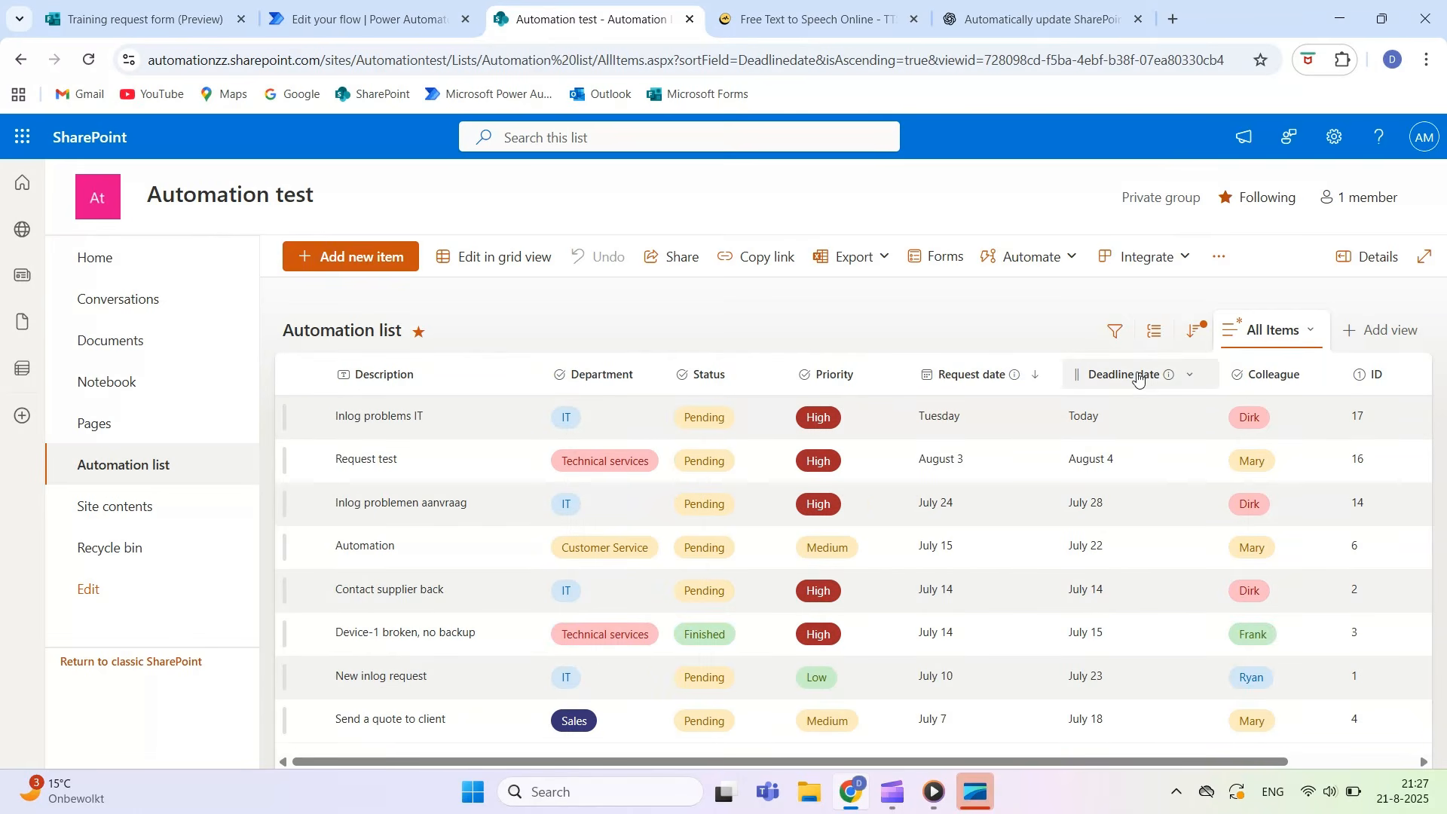
click(1135, 375)
click(982, 257)
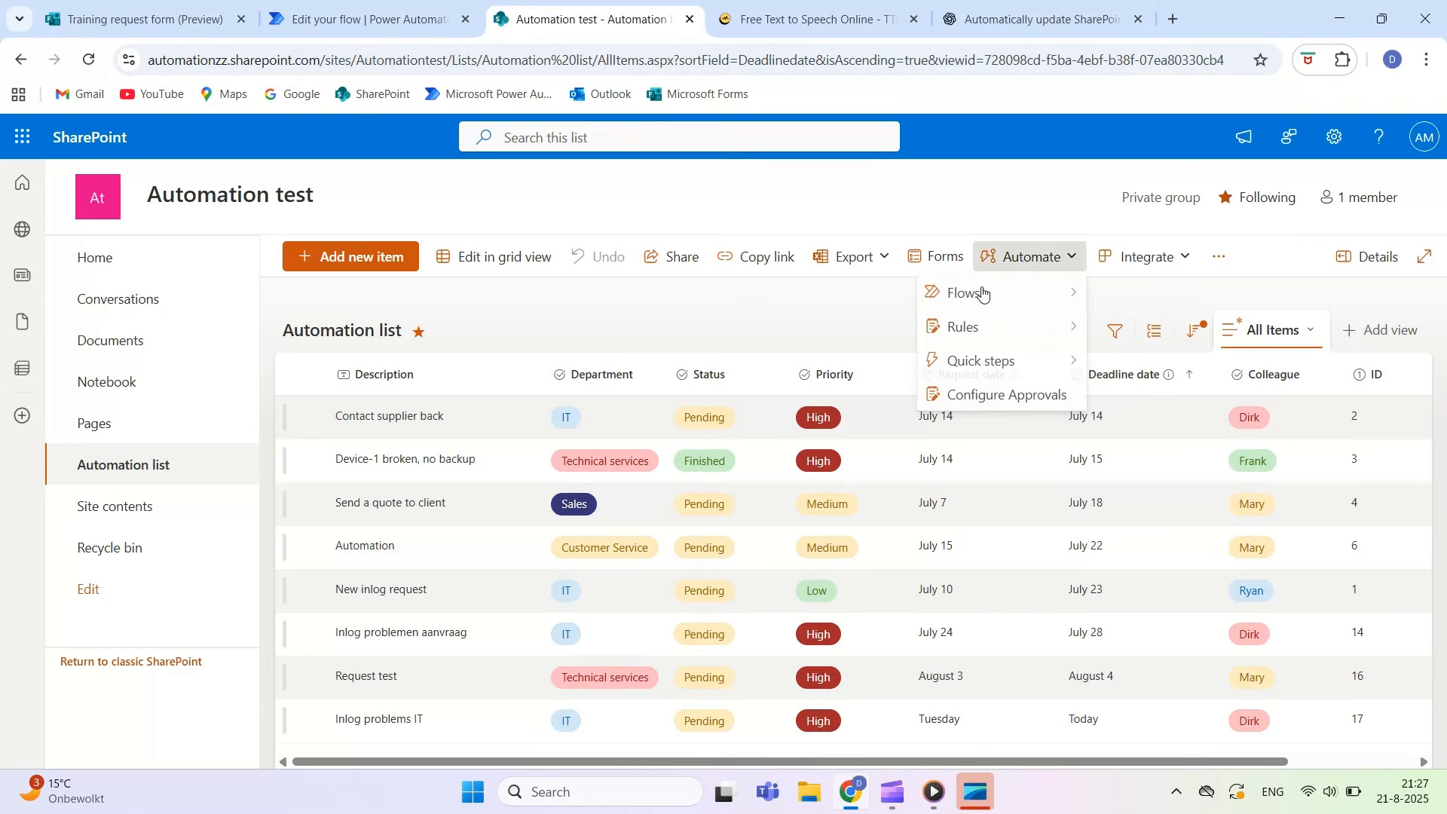
click(850, 312)
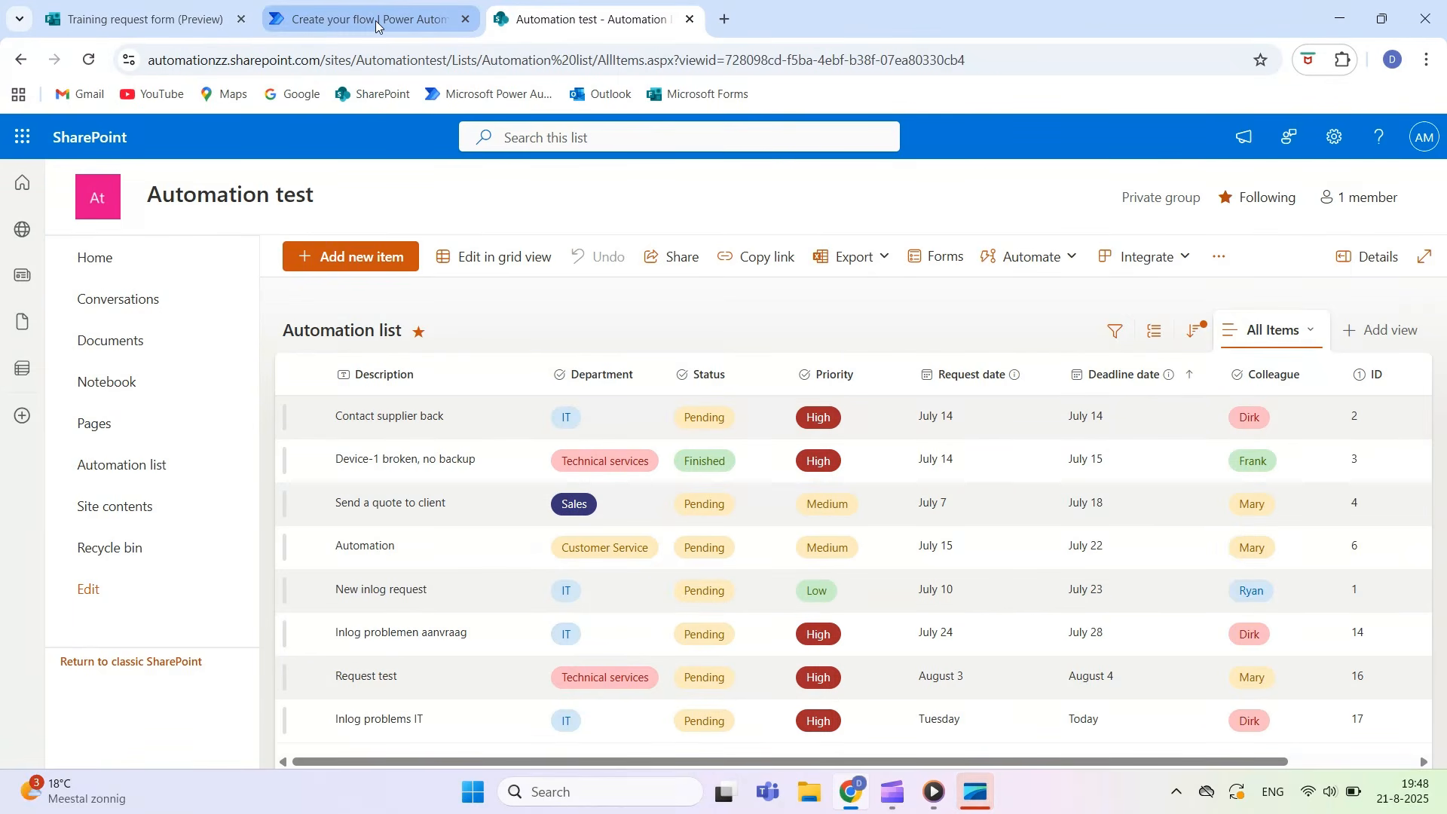
Switch to Power Automate and create an automated cloud flow named "Update item" with the Microsoft Forms trigger "When a new response is submitted"
click(377, 26)
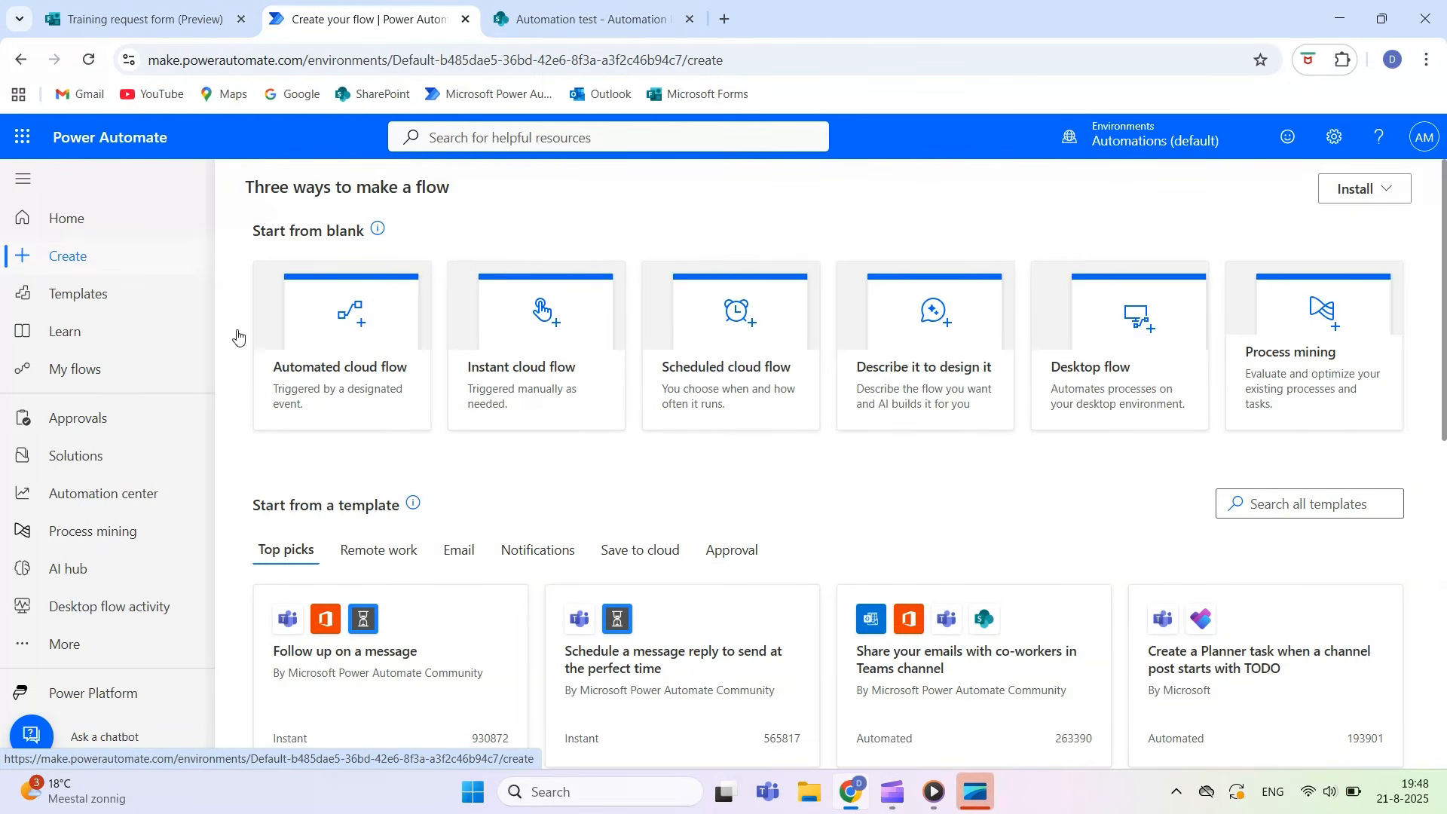
click(354, 352)
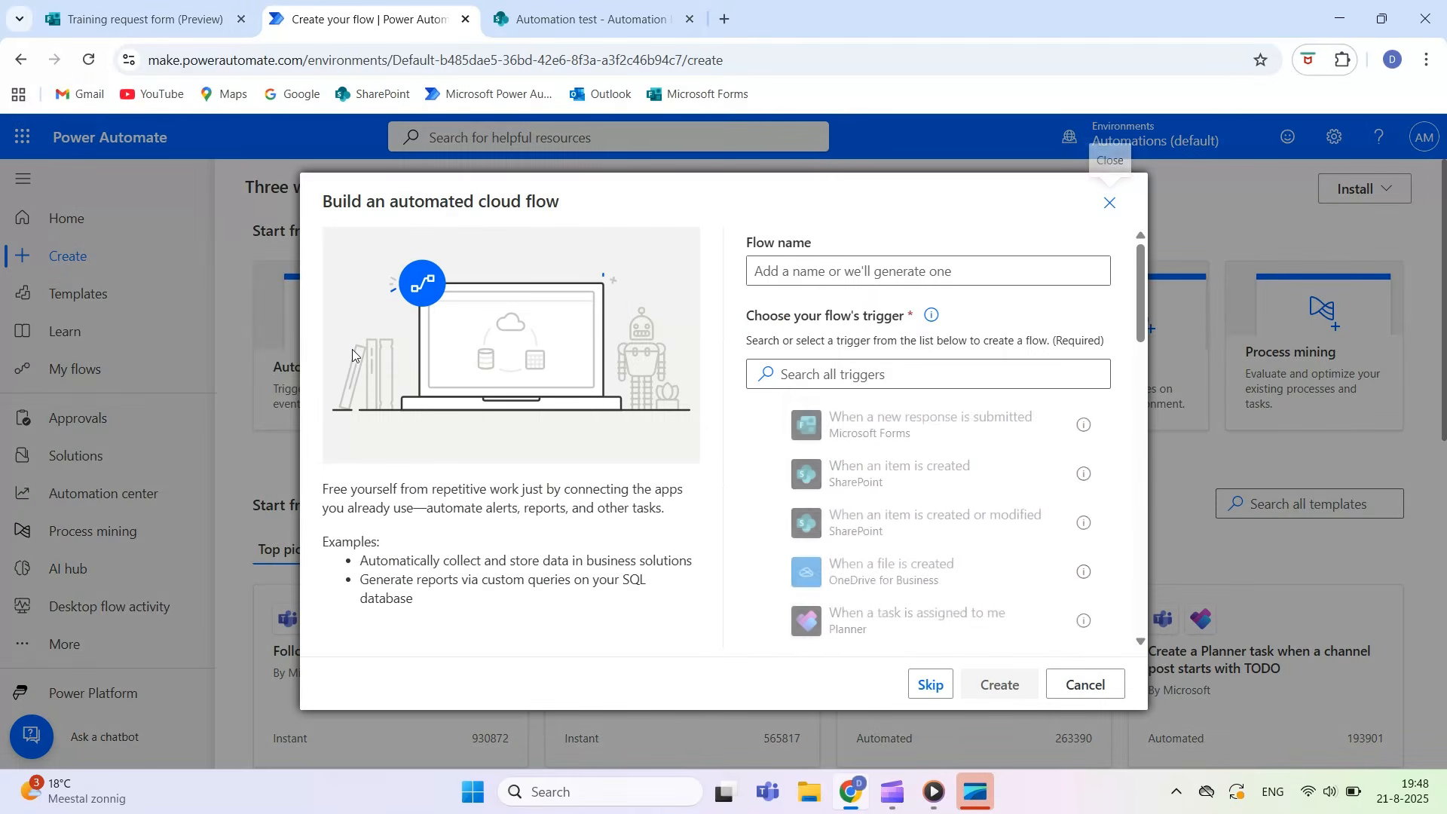
click(827, 277)
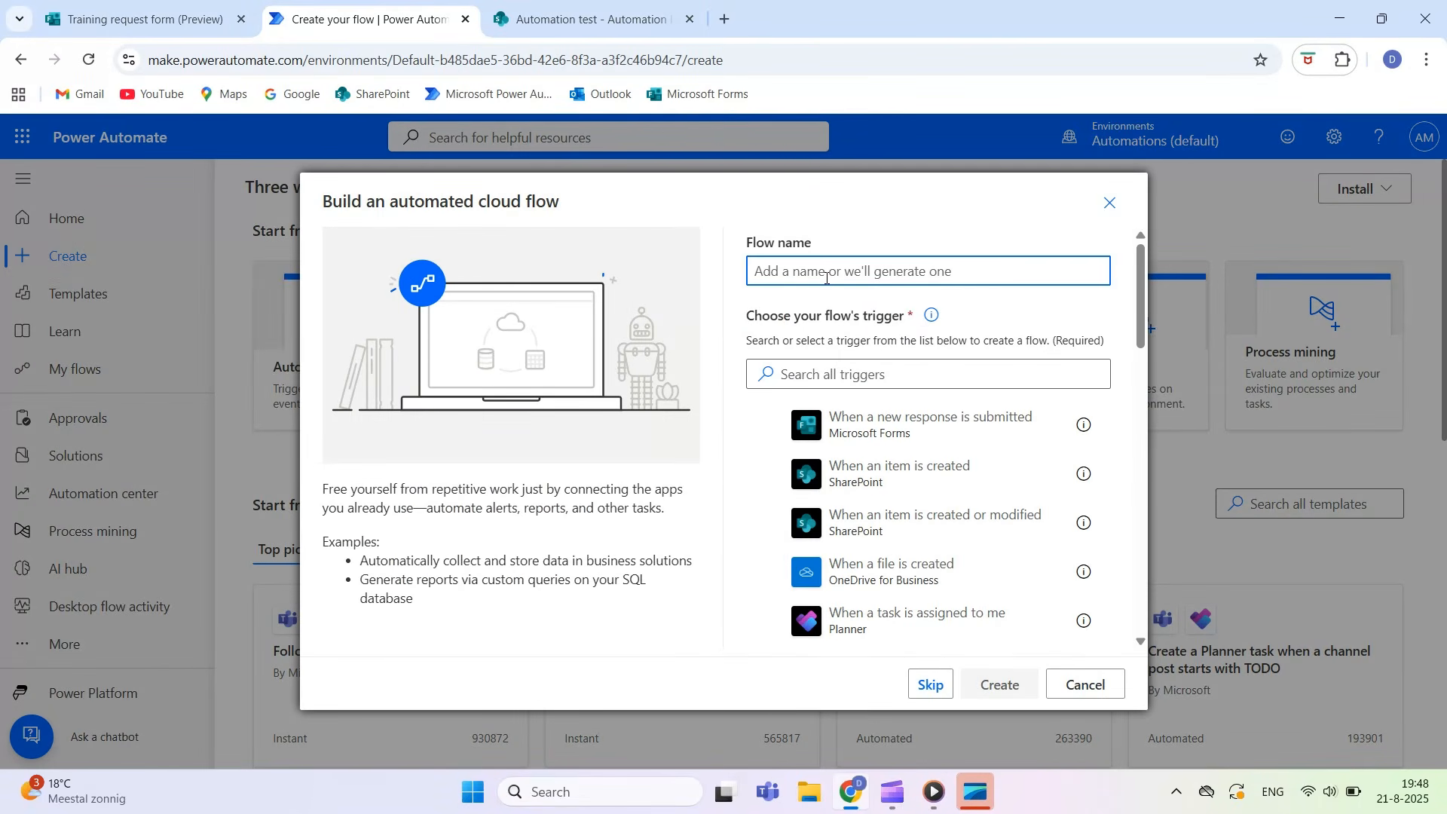
text(Update it)
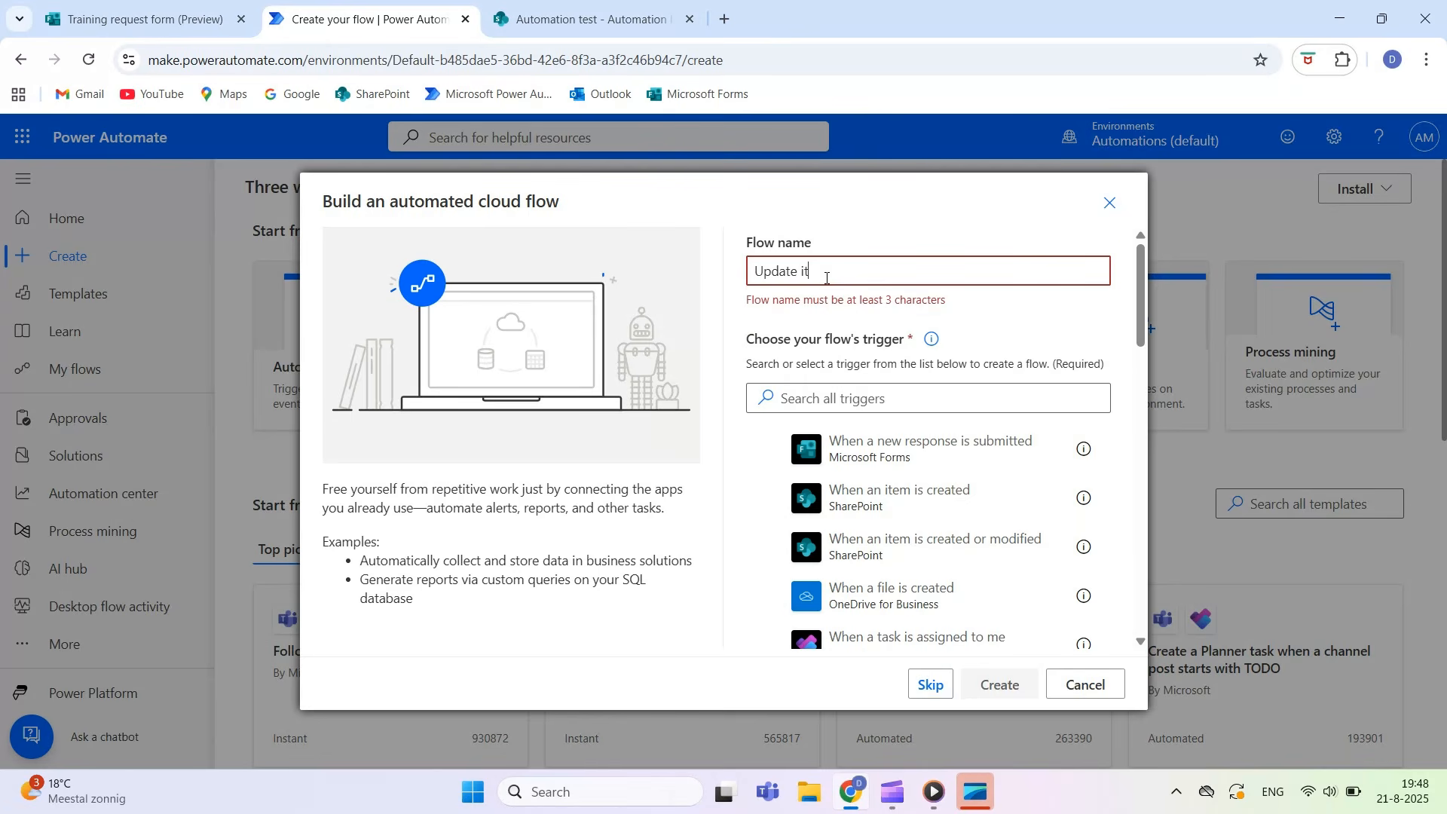
text(me)
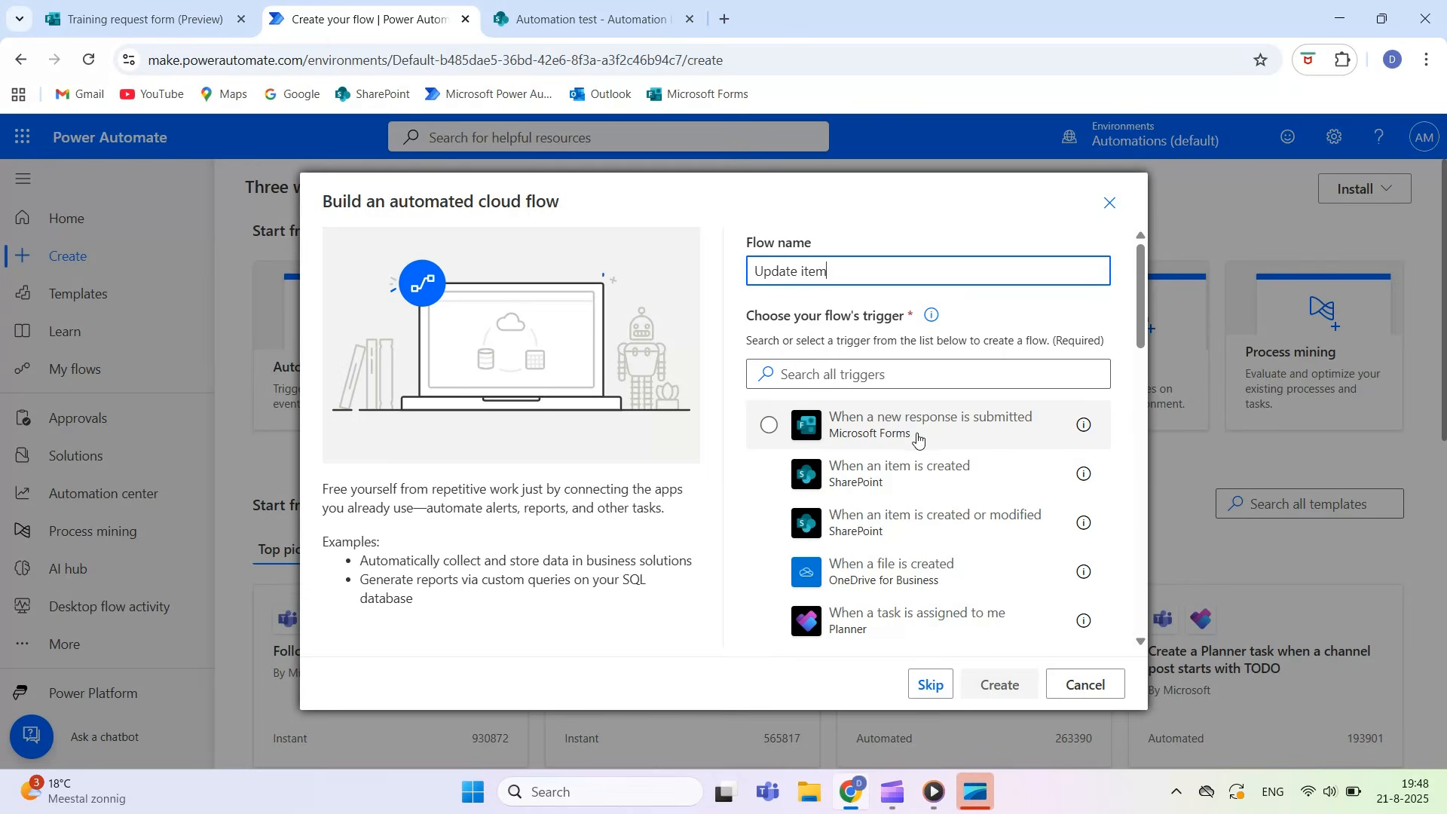
click(892, 430)
click(1005, 698)
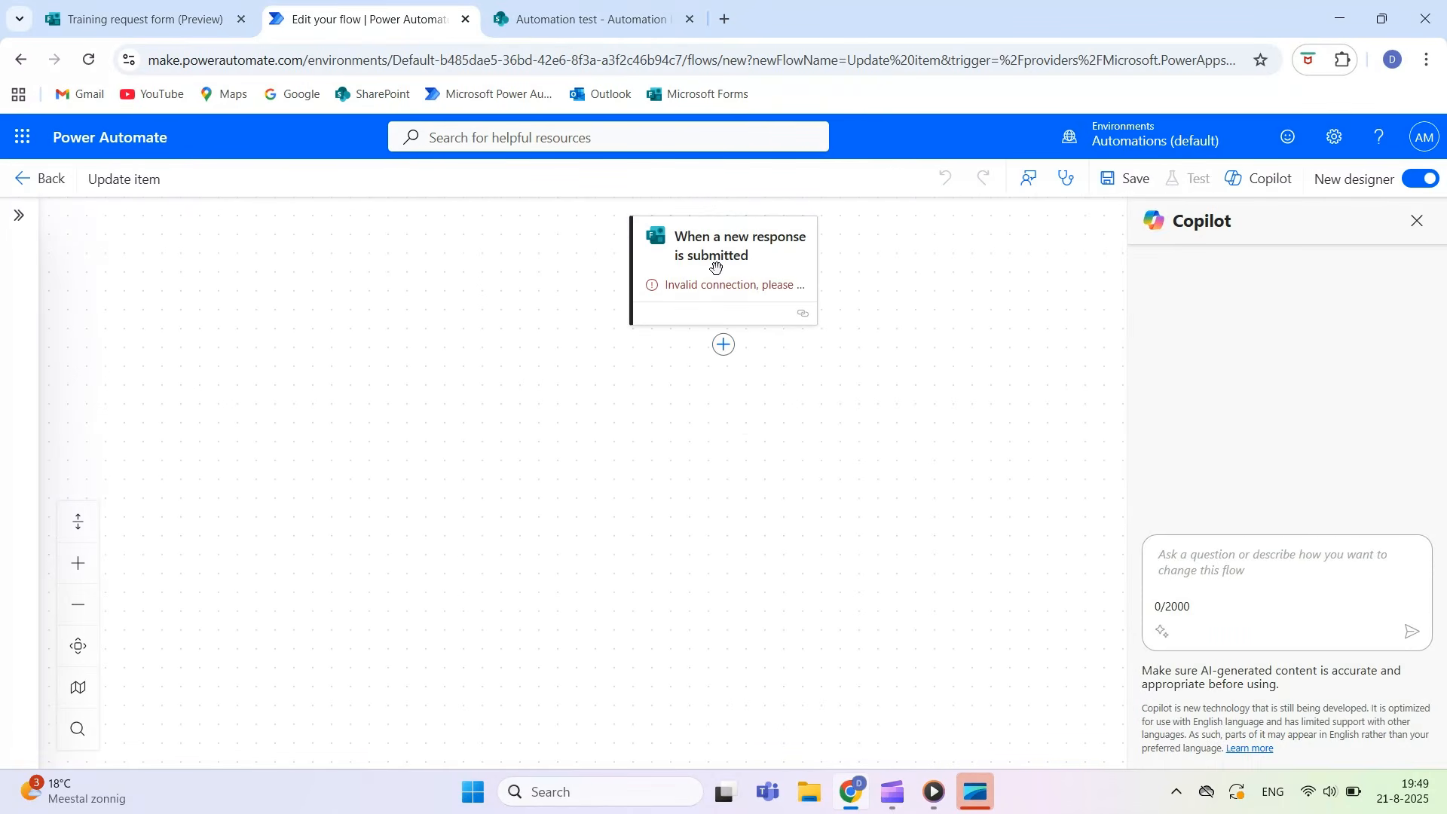
Set the form of the "When a new response is submitted" trigger to Training request form
click(716, 251)
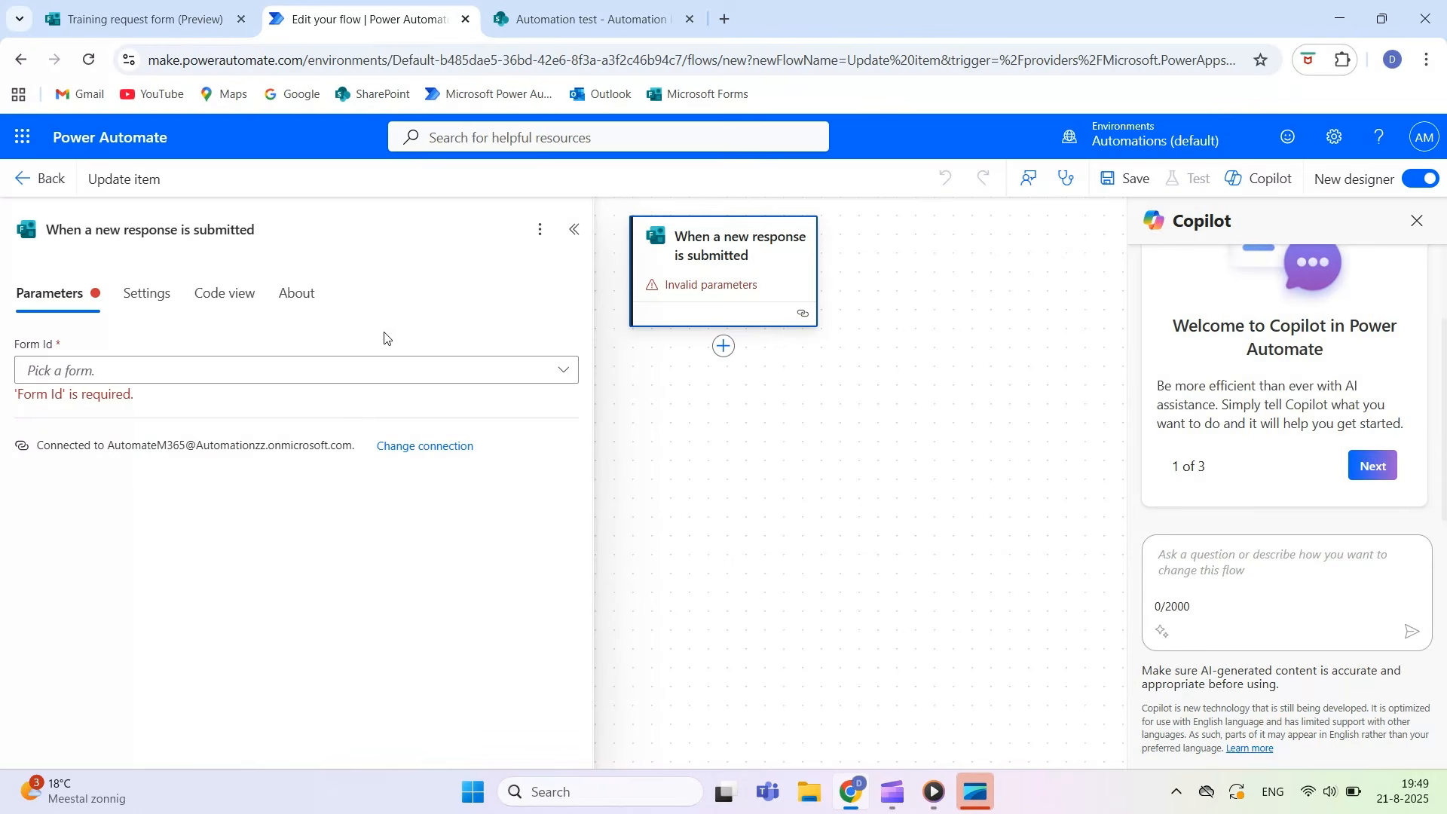
click(346, 372)
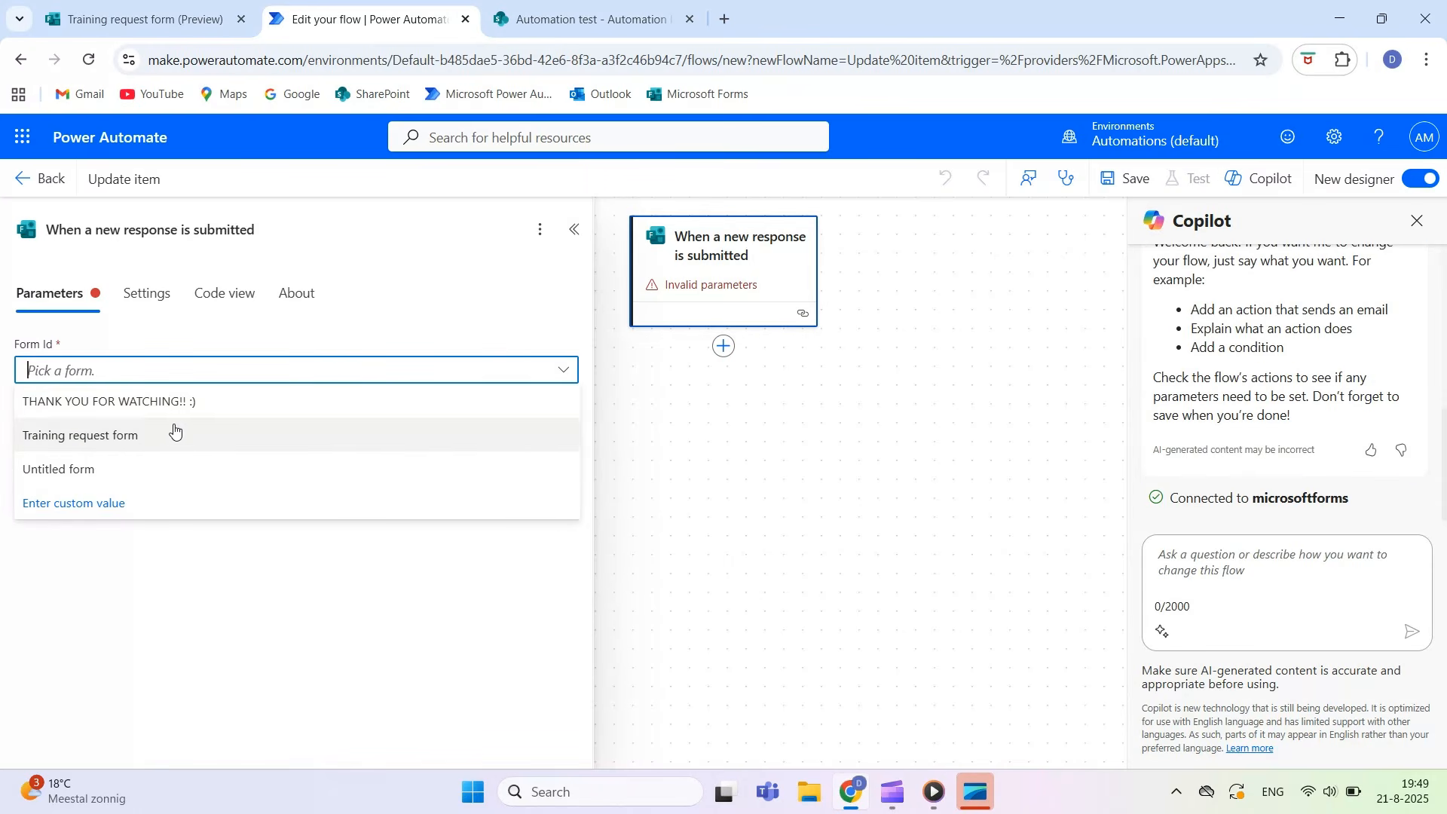
click(118, 438)
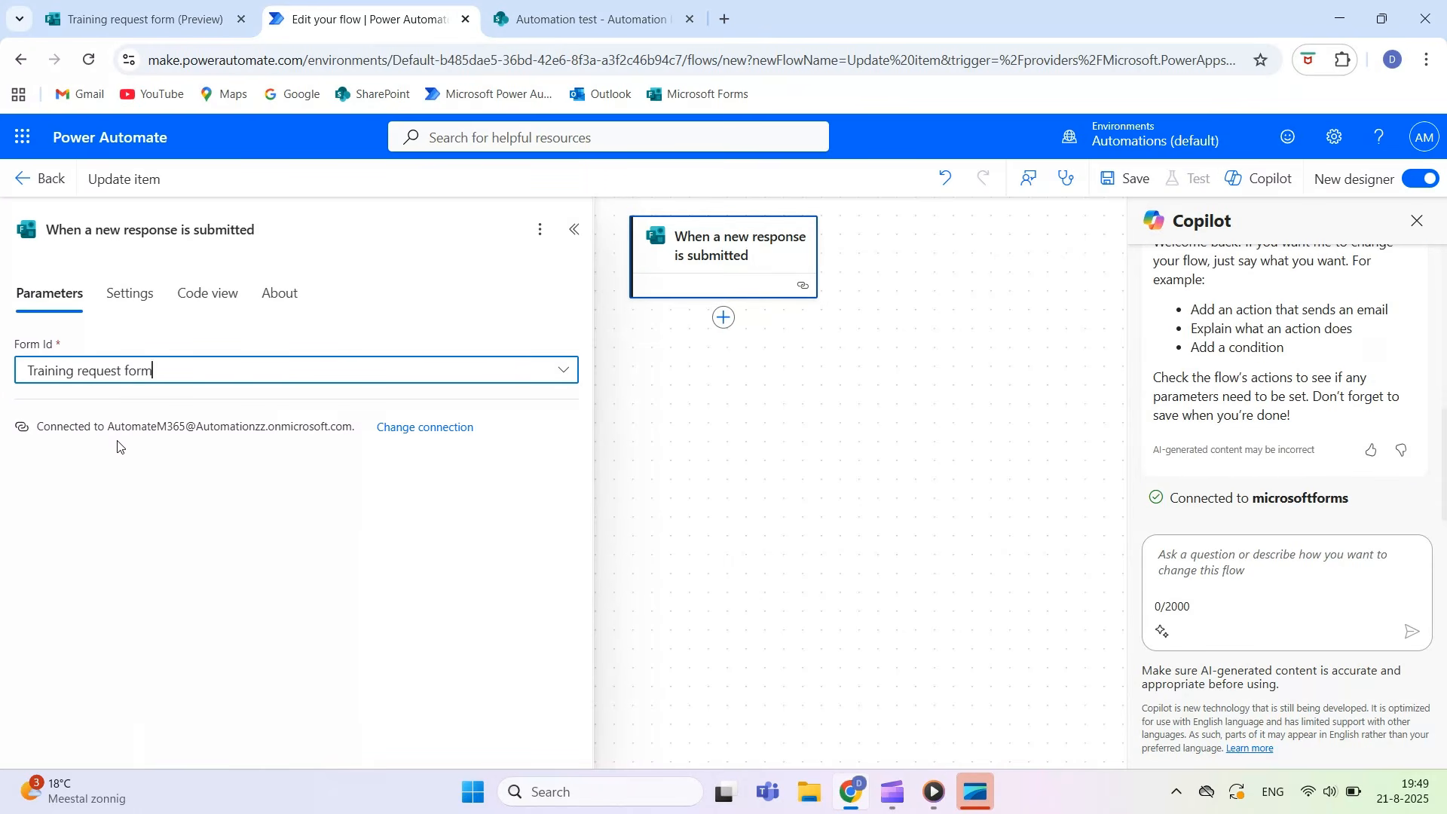
Add the Microsoft Forms action "Get response details" directly after the trigger
click(724, 320)
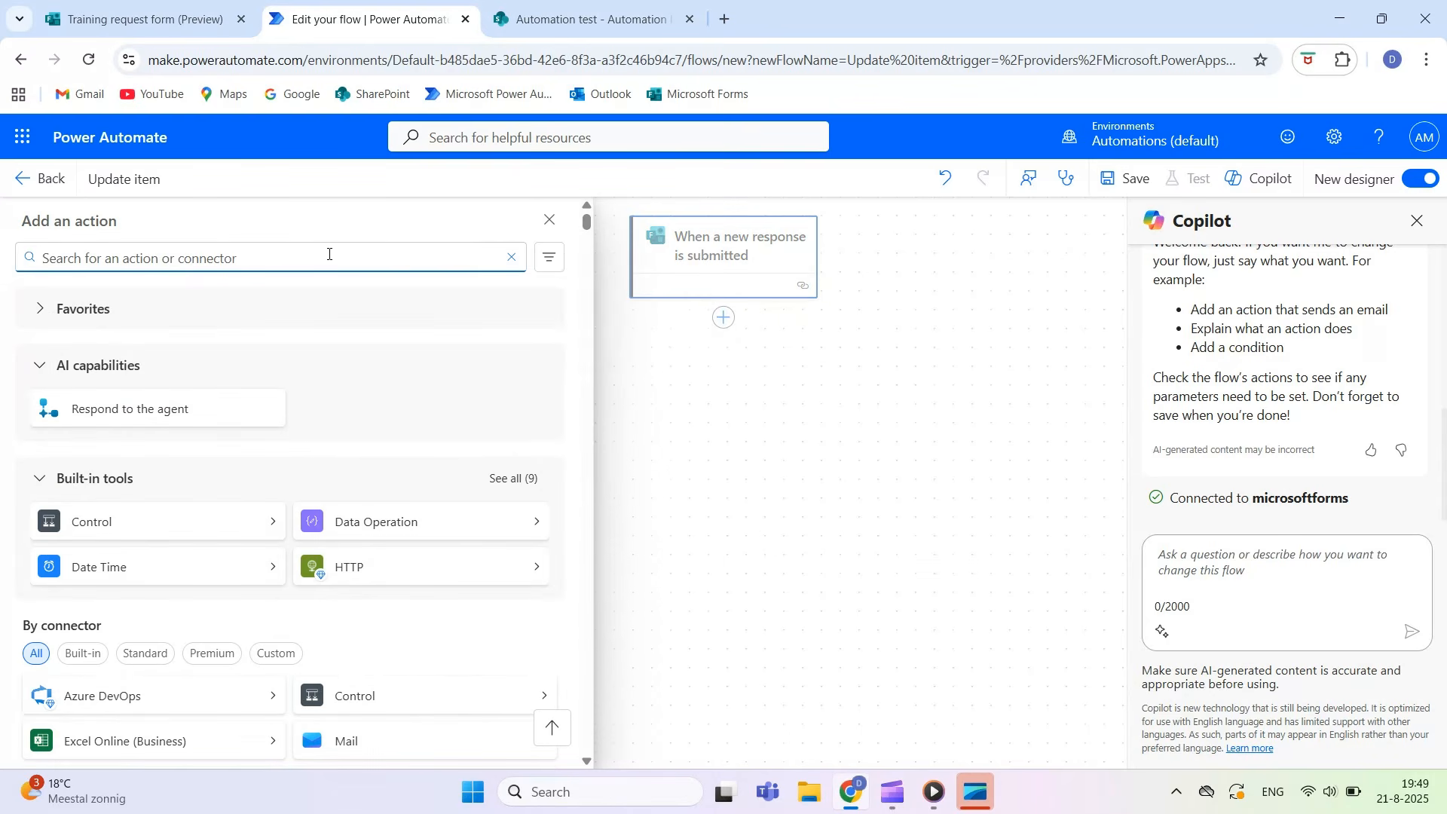
text(get response)
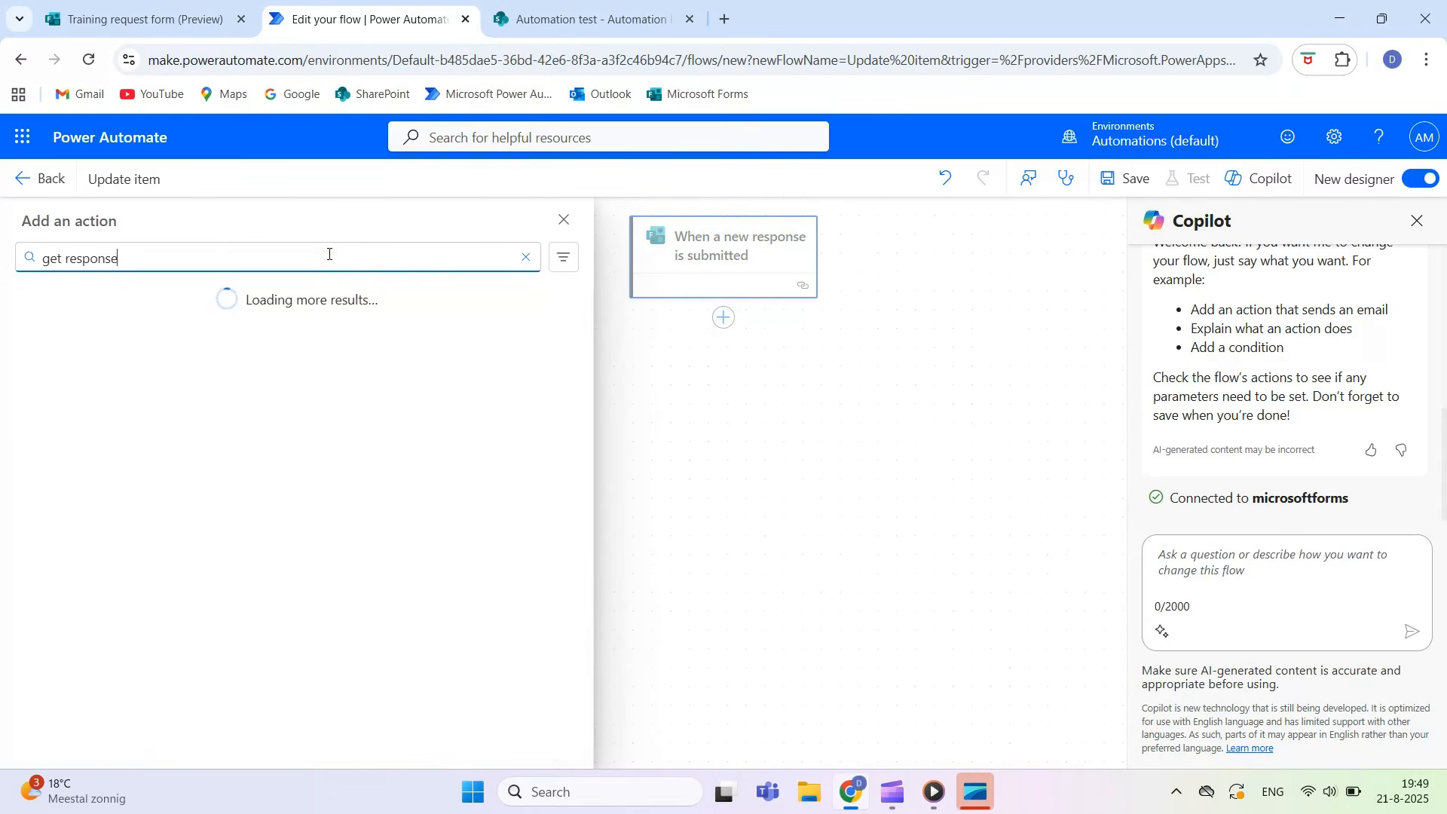
text( deta)
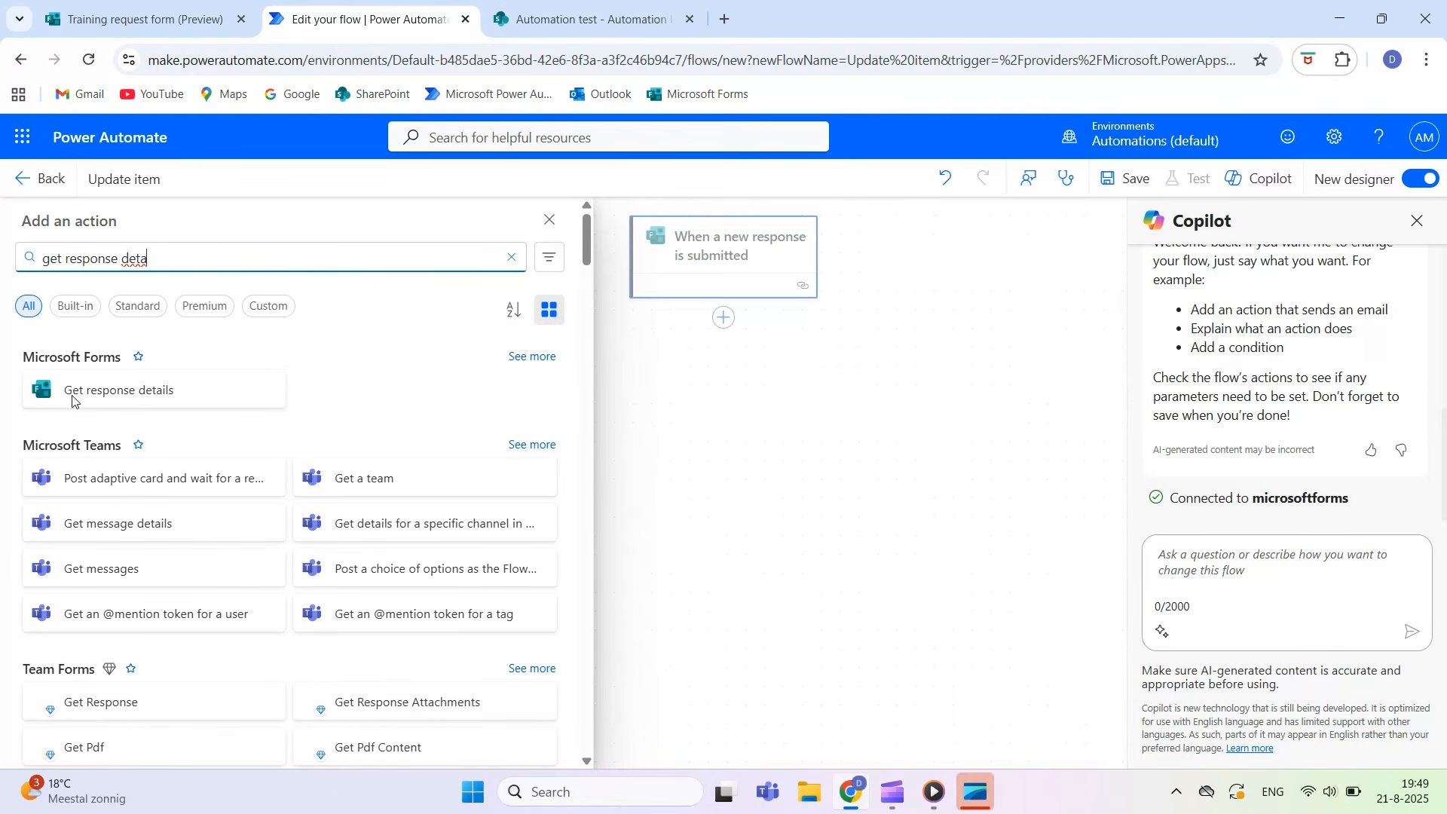
click(140, 400)
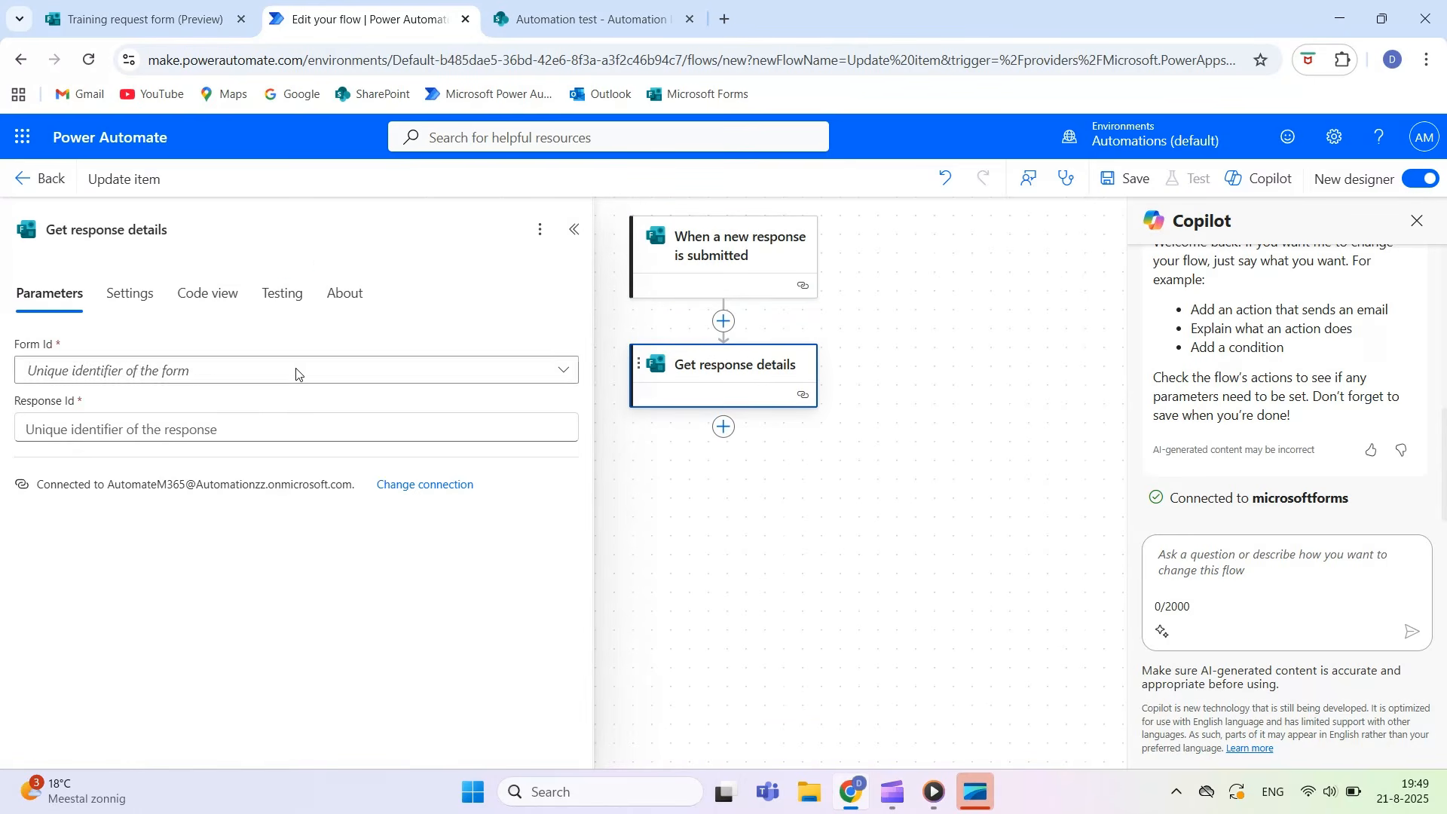
Configure Get response details with Training request form as the form and the trigger's Response Id as the response identifier
click(550, 370)
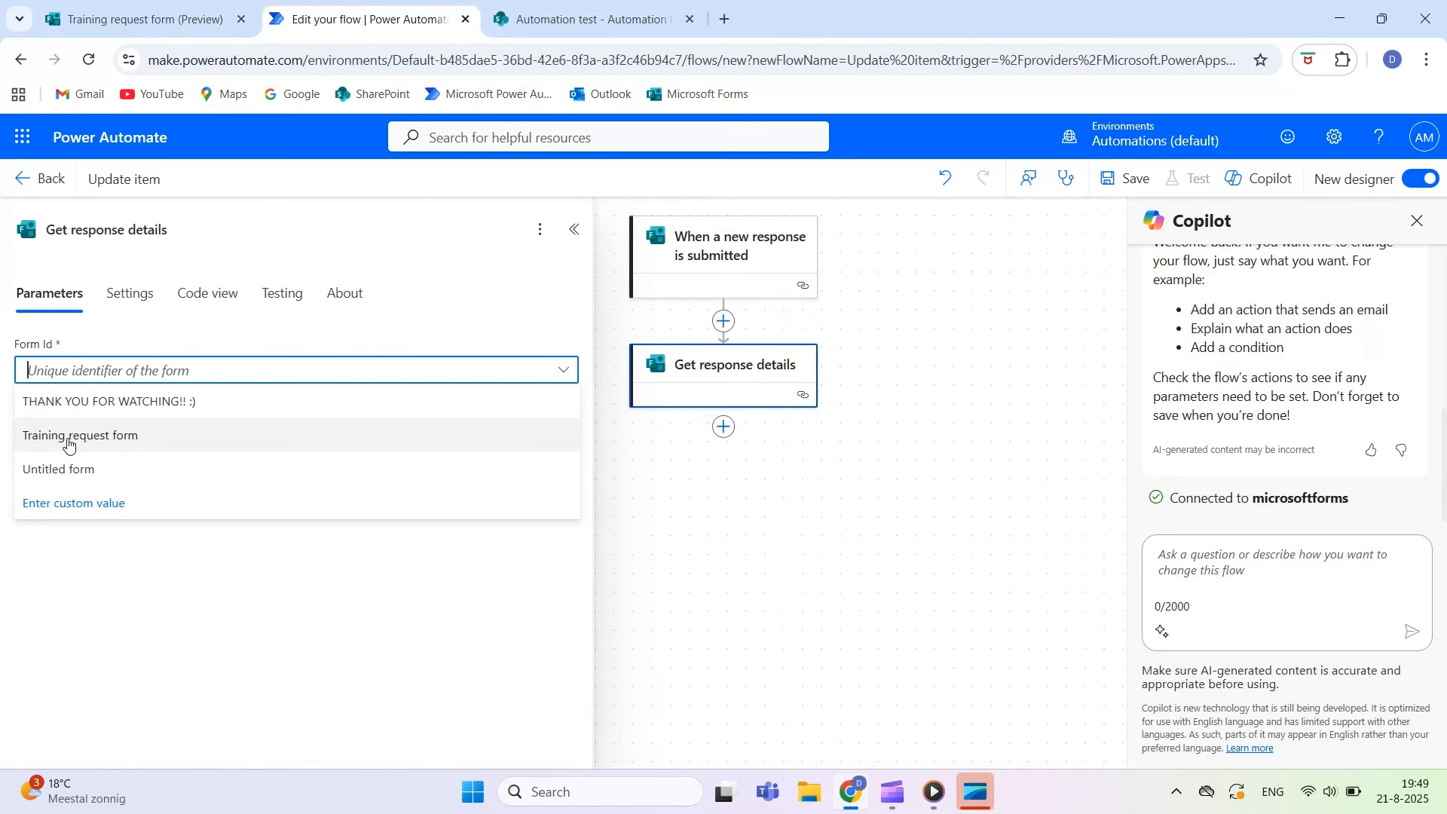
click(69, 440)
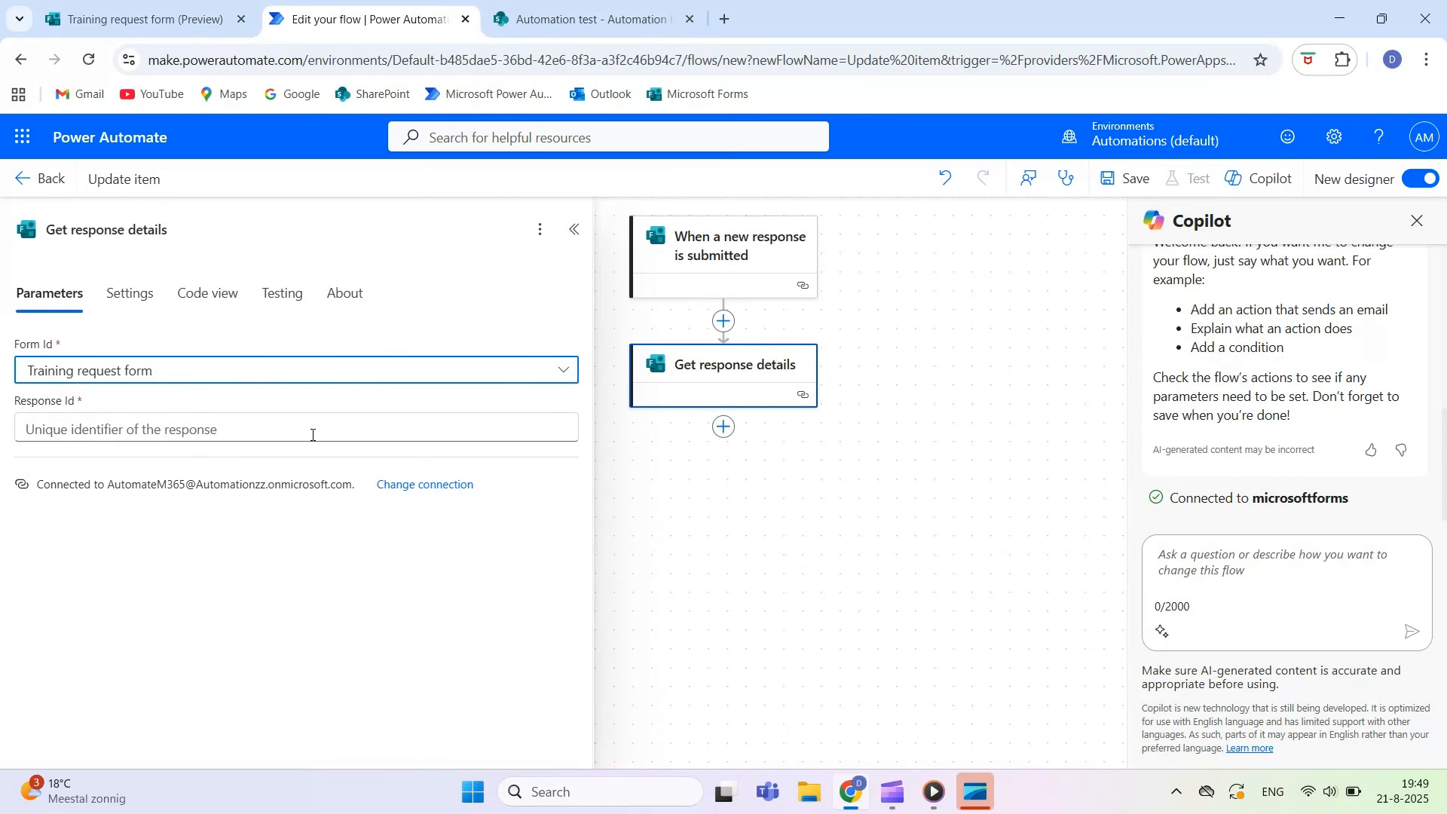
click(339, 430)
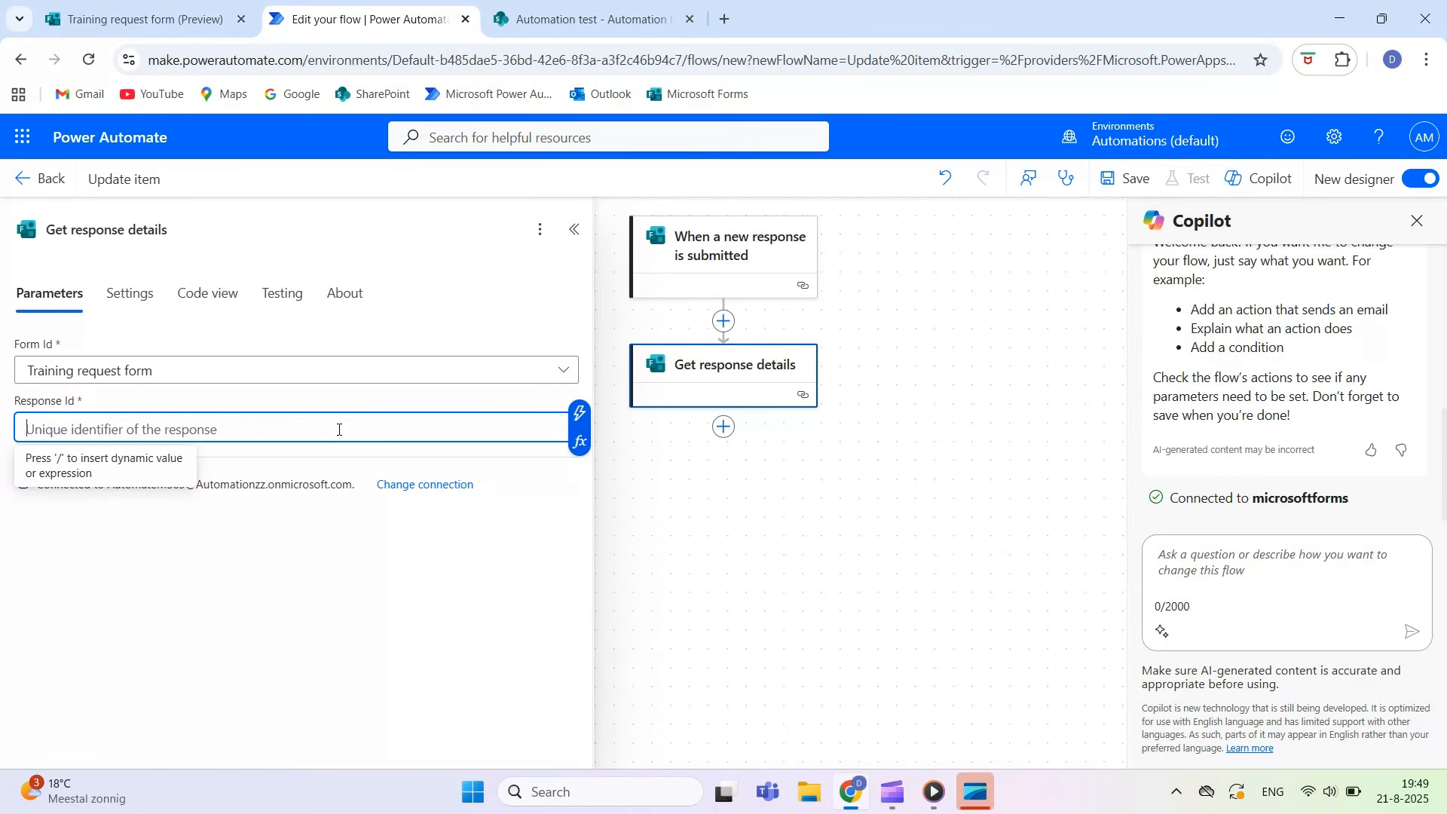
click(578, 414)
click(656, 343)
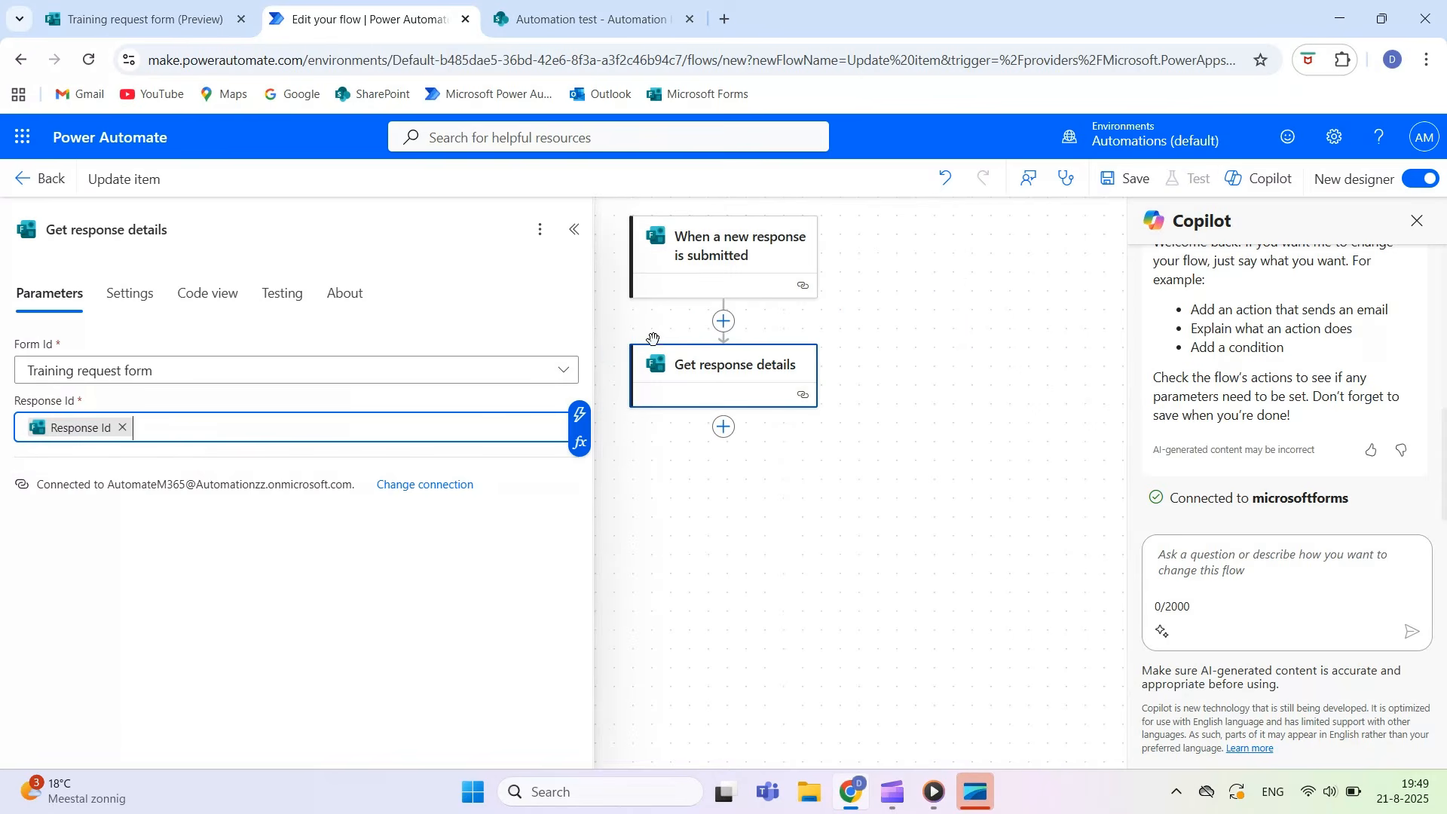
Add a SharePoint Get items action after Get response details, using the Automation test site and Automation list
click(724, 428)
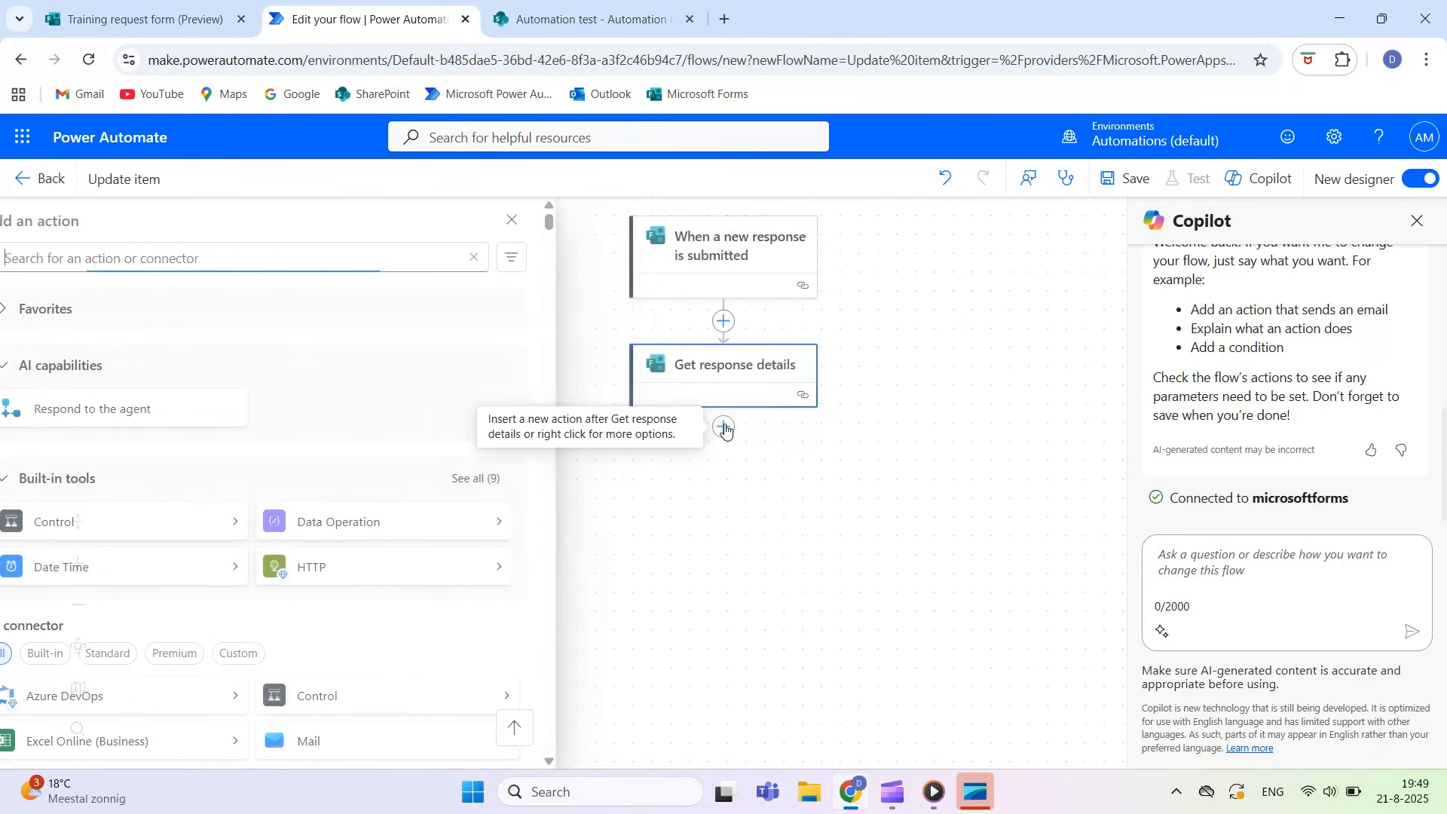
text(ge)
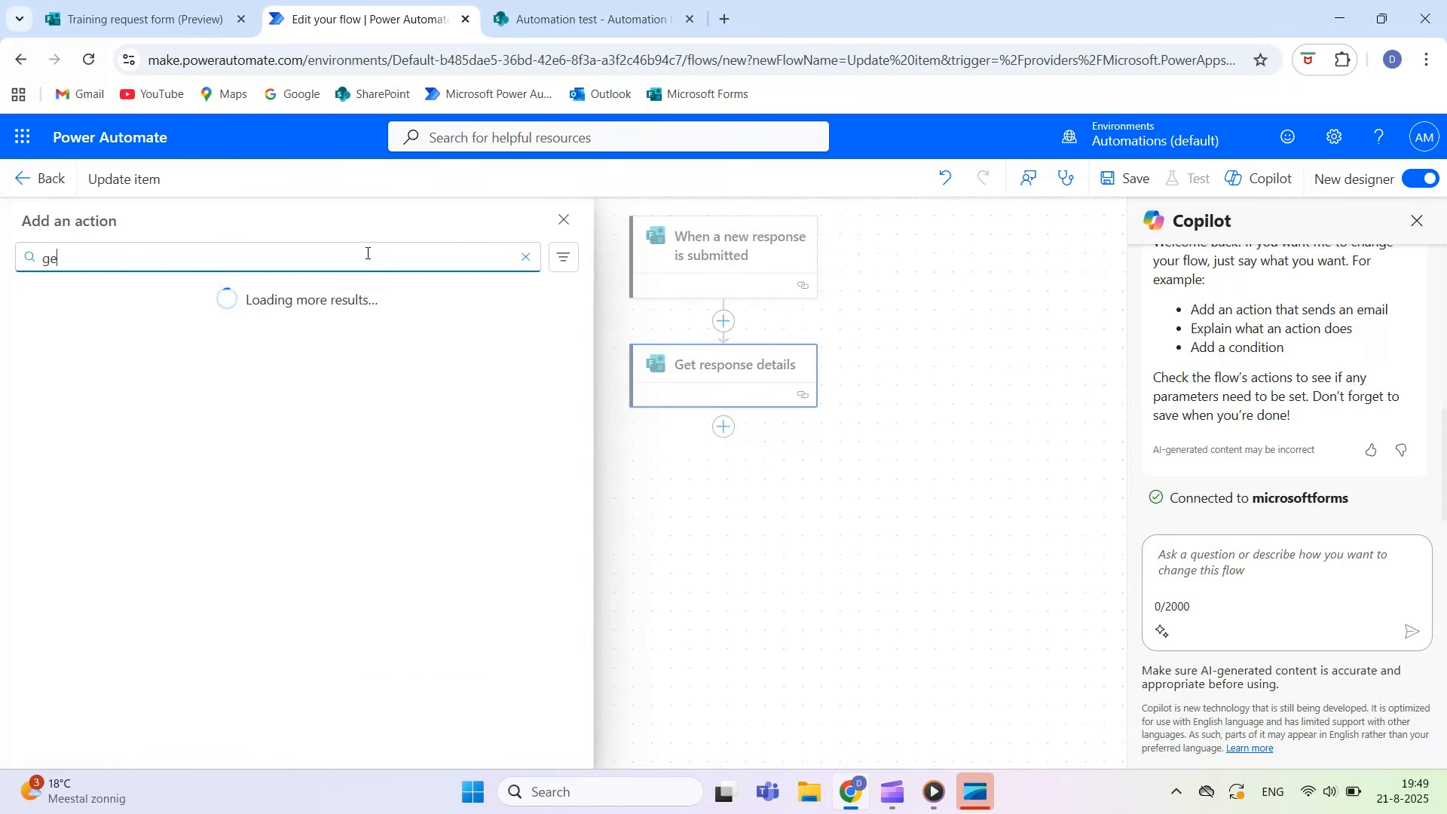
text(t items)
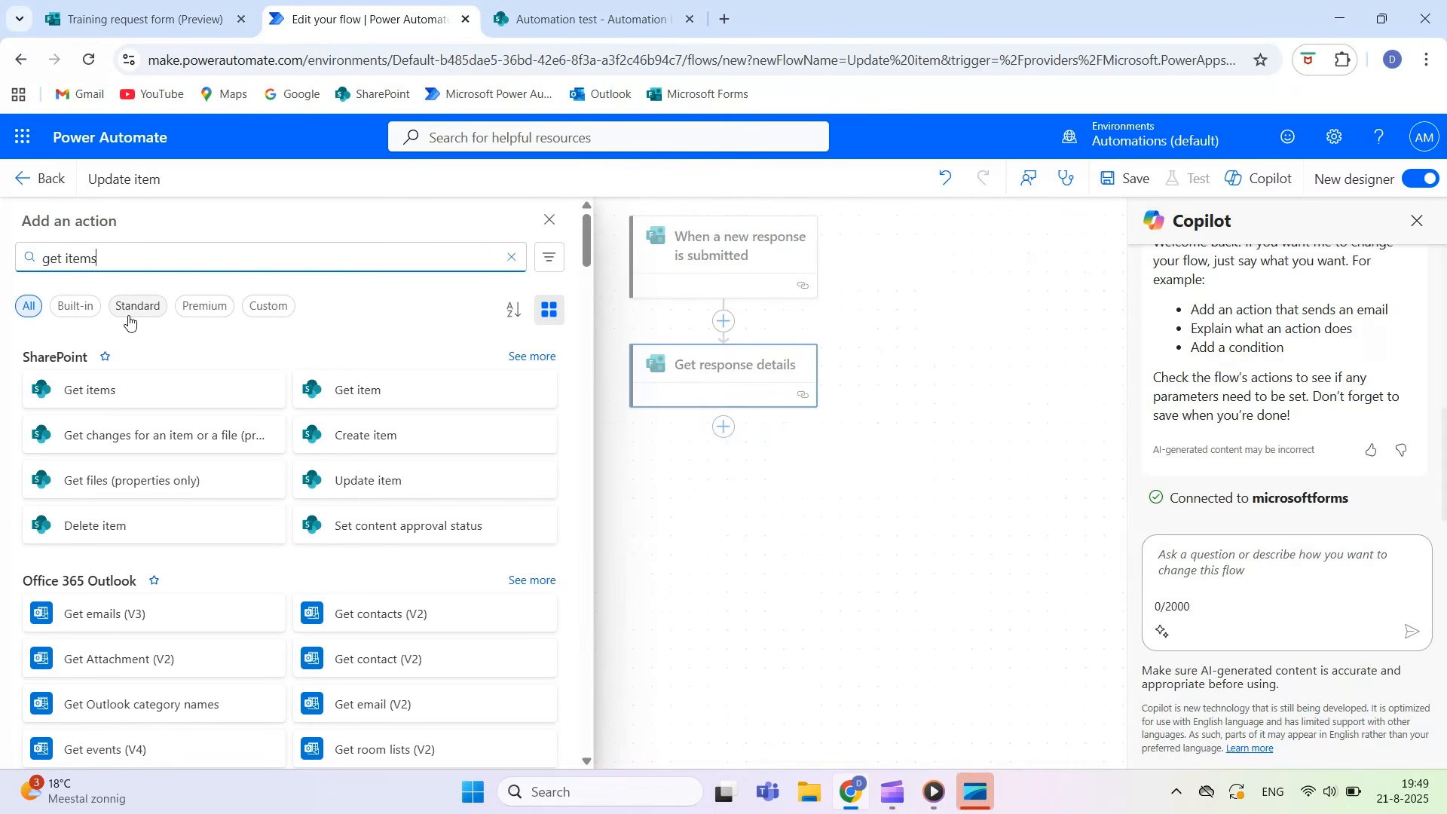
click(115, 389)
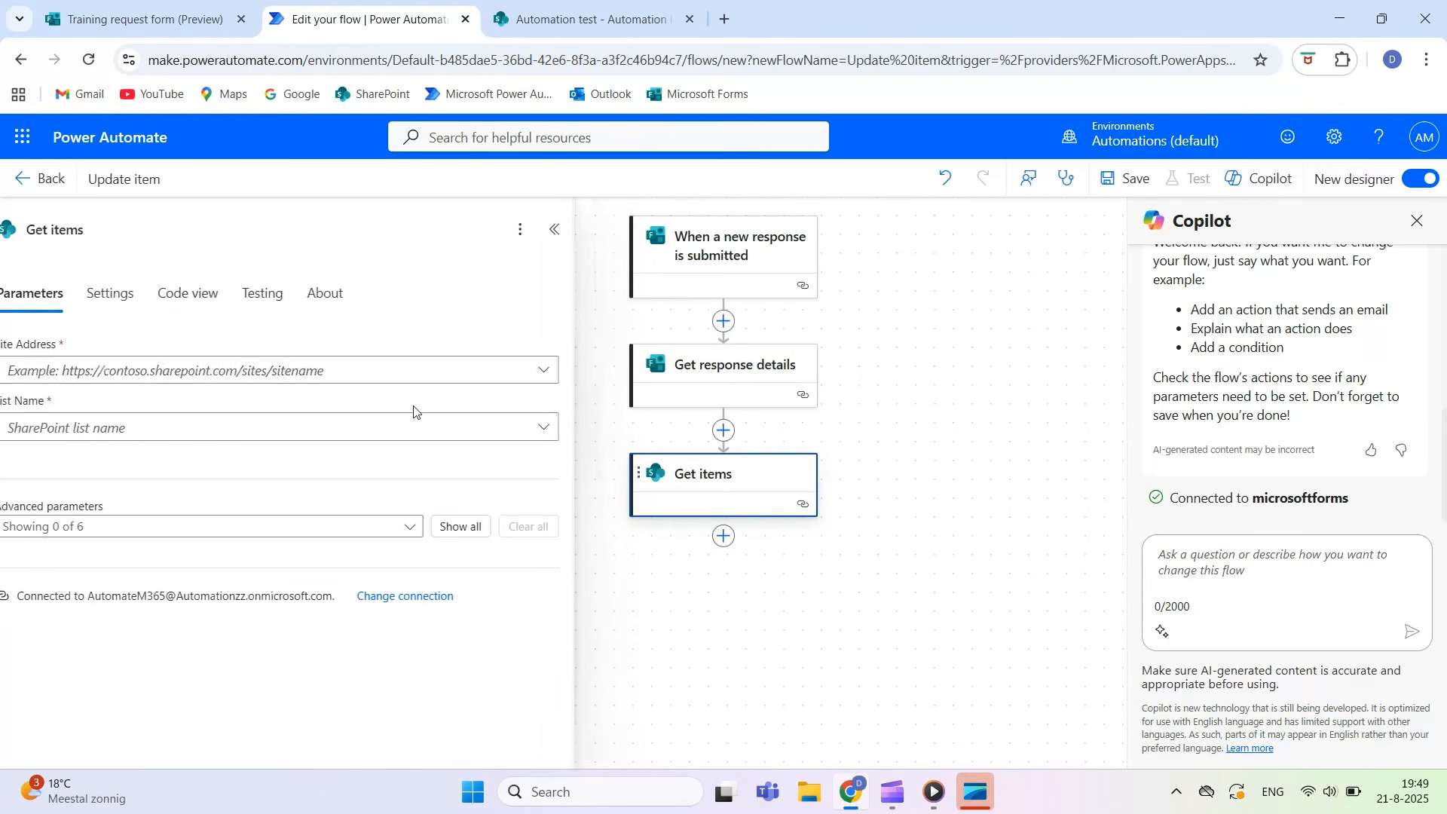
click(355, 377)
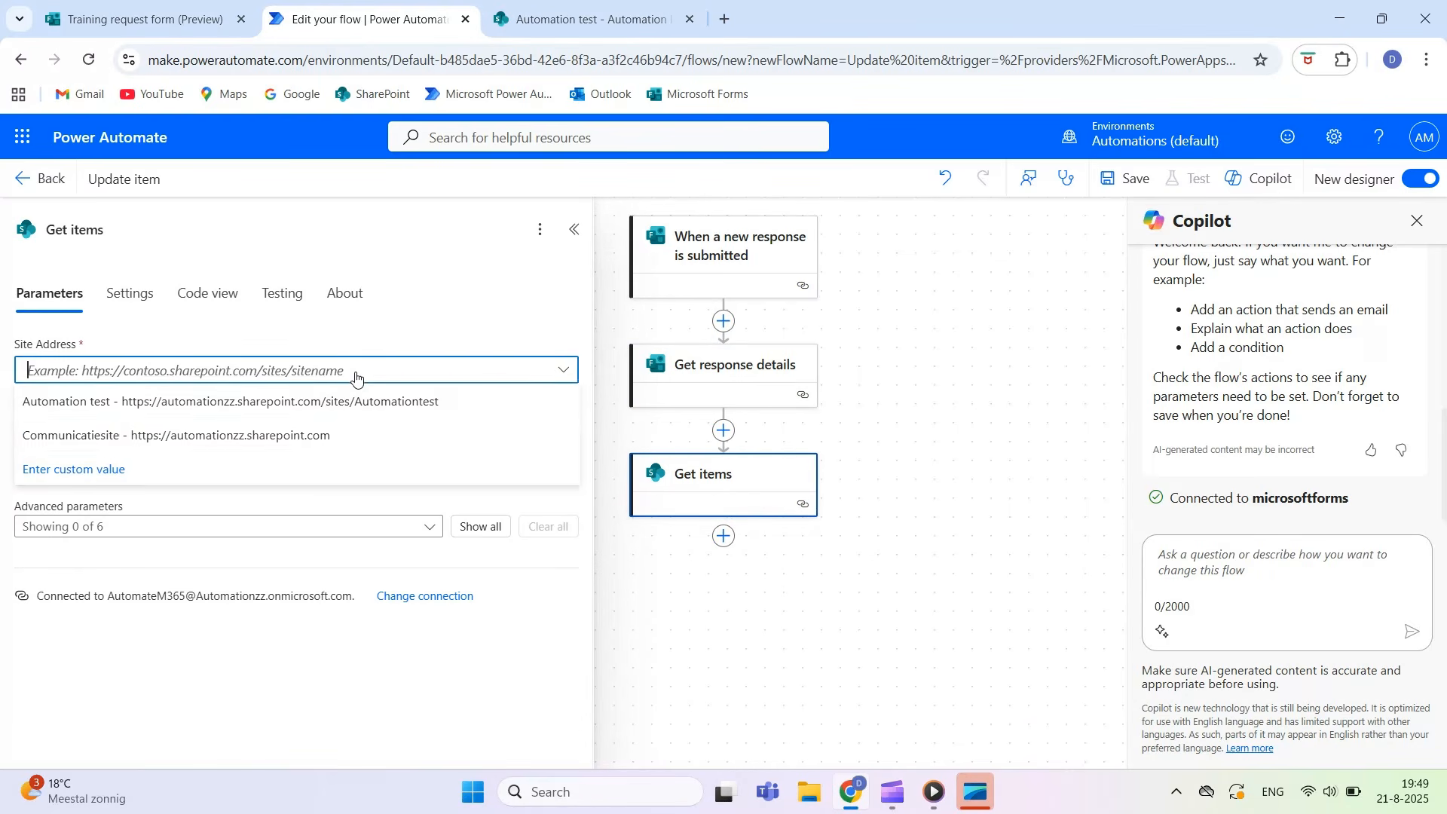
click(125, 403)
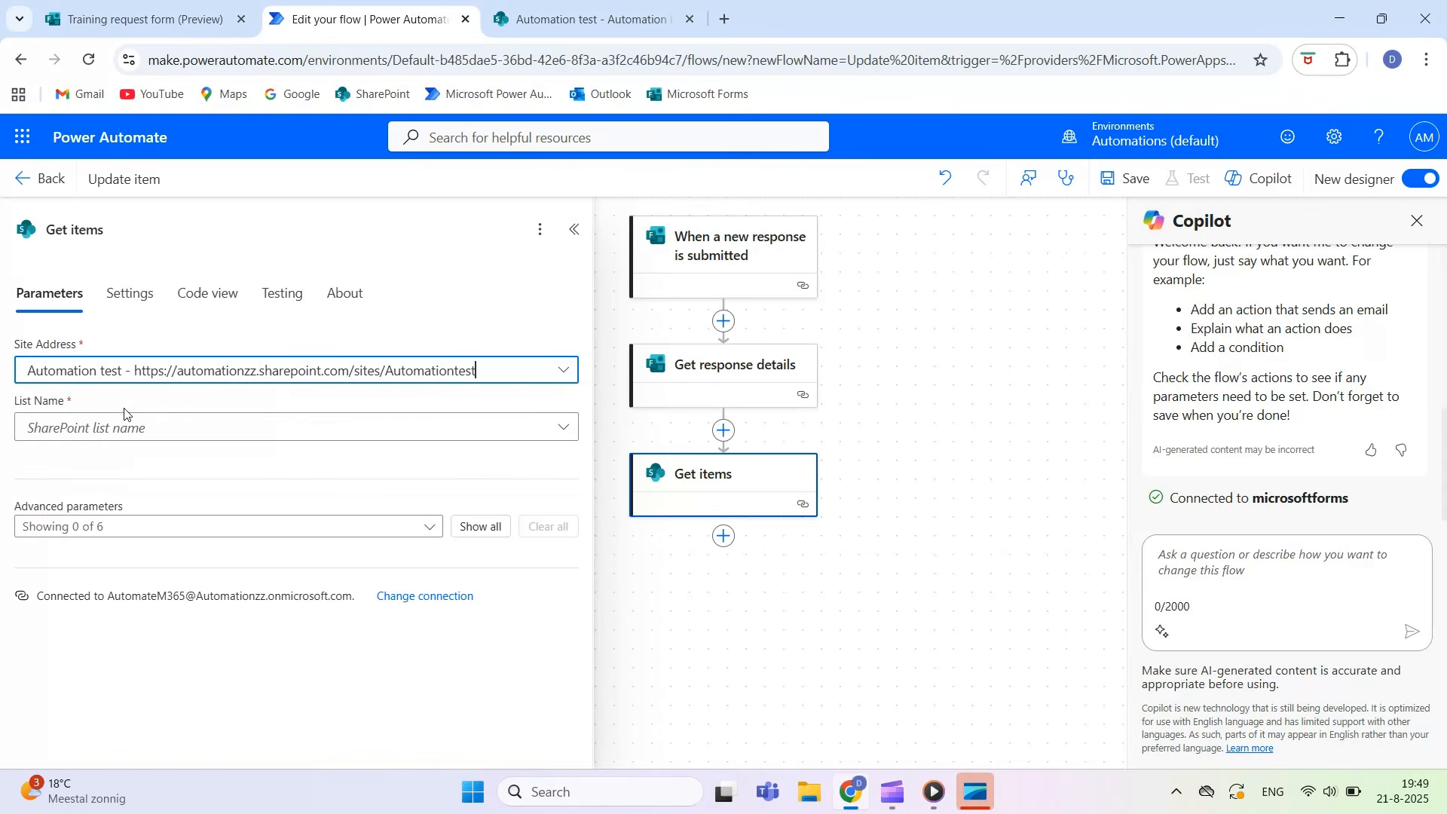
click(562, 437)
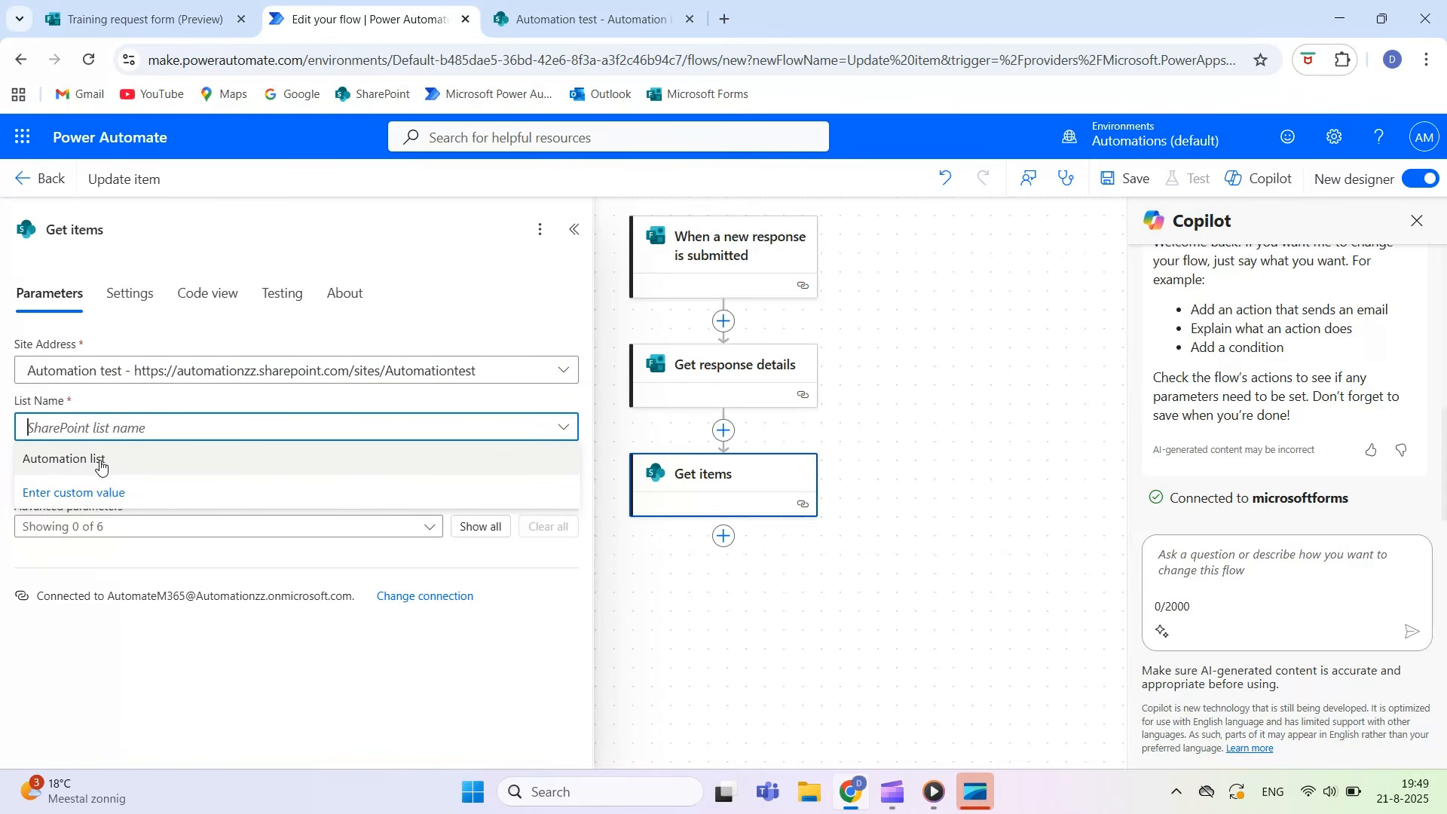
click(99, 462)
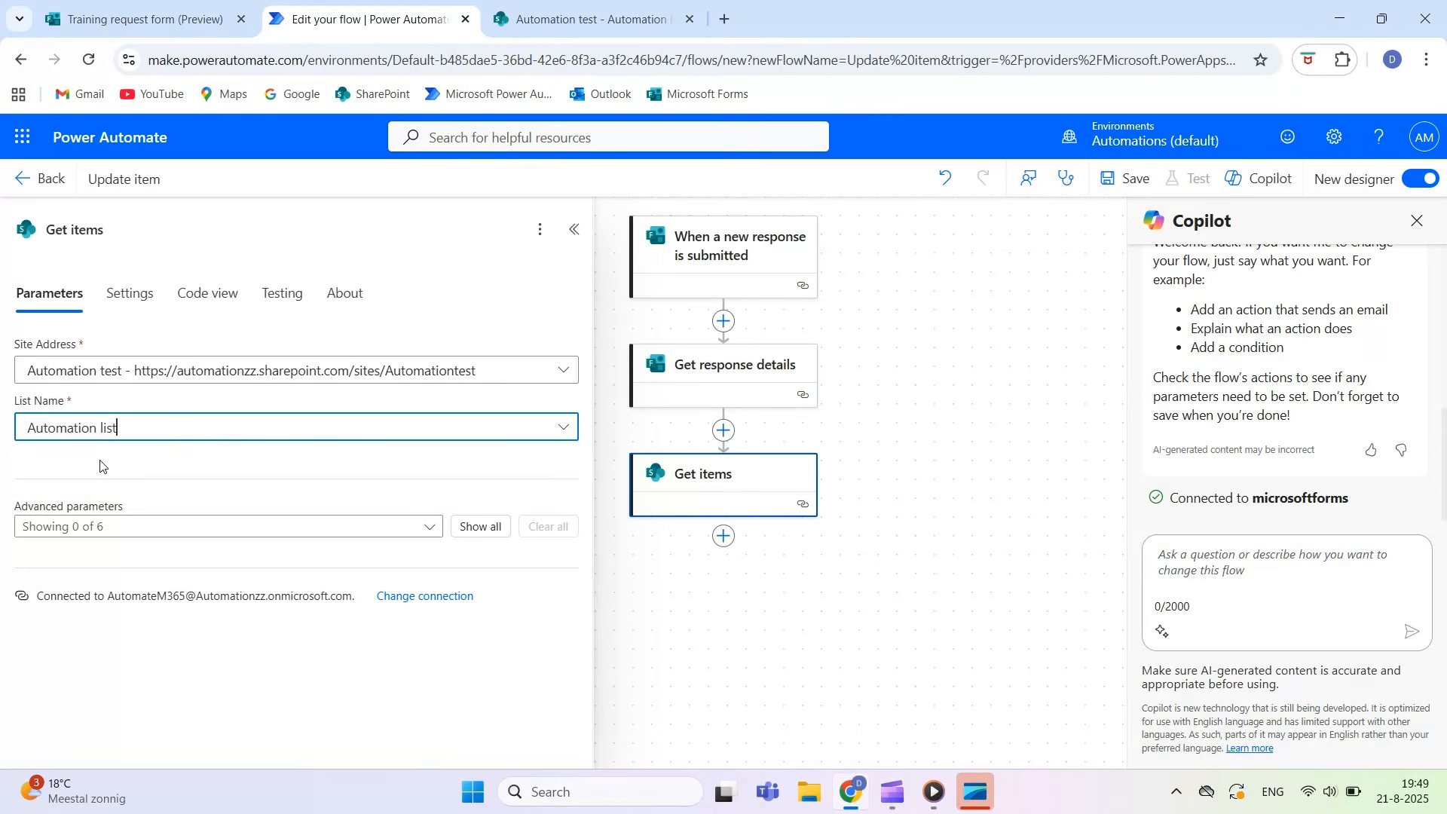
Show all advanced parameters of Get items and set its filter query to "ID eq" followed by the form's ID answer
click(481, 527)
scroll(19, 508, down, 1)
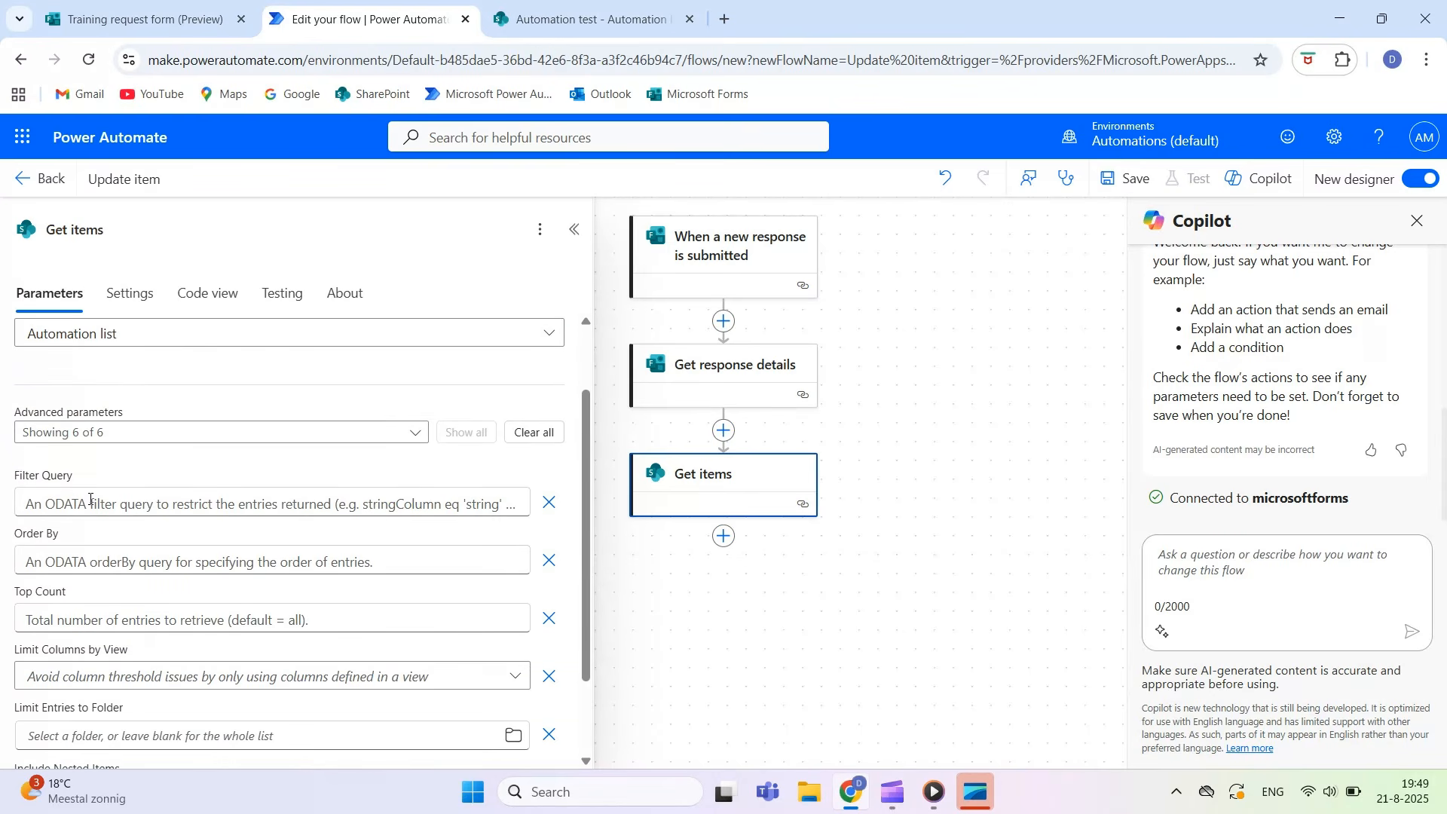
click(127, 500)
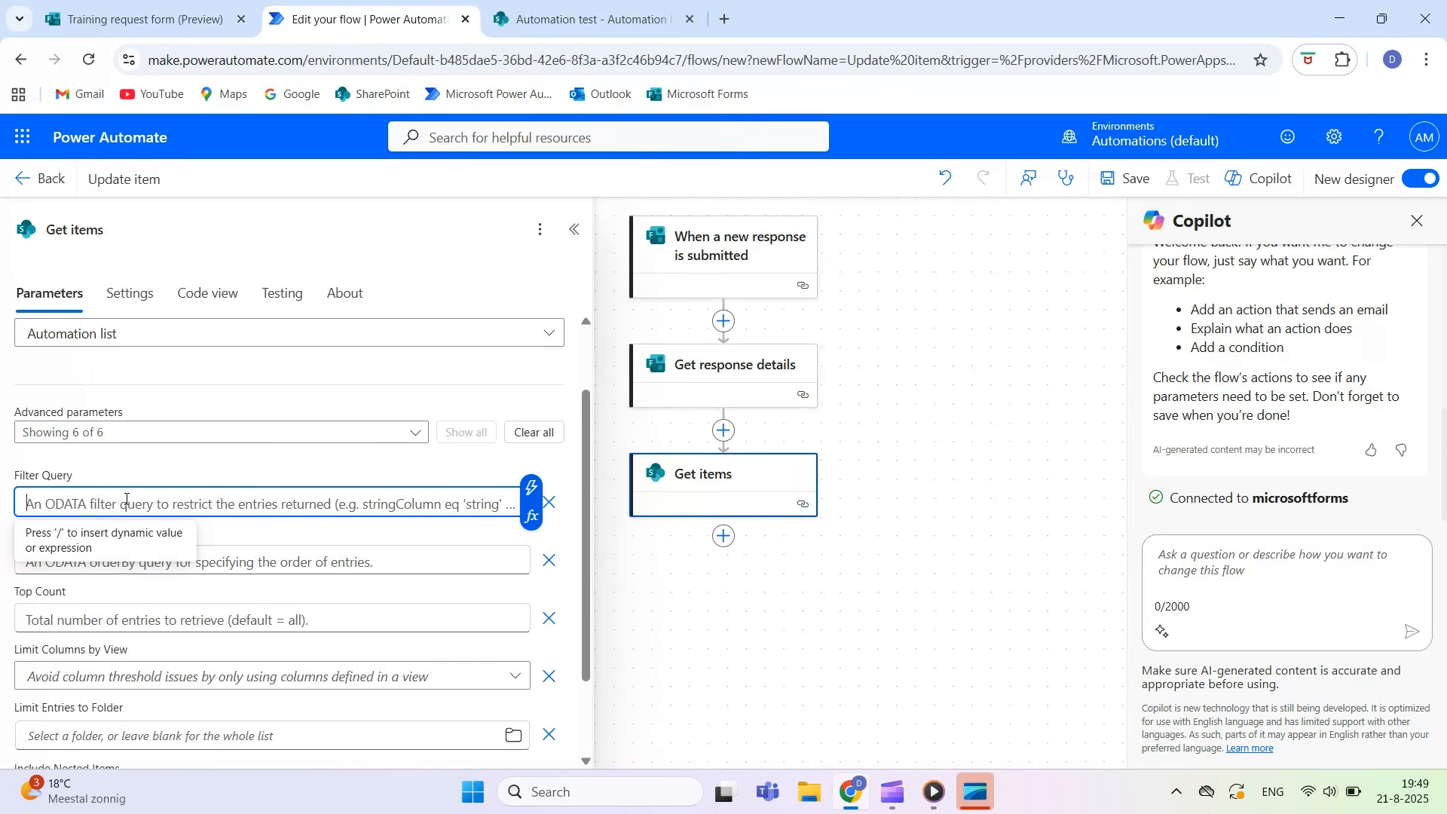
text(ID eq)
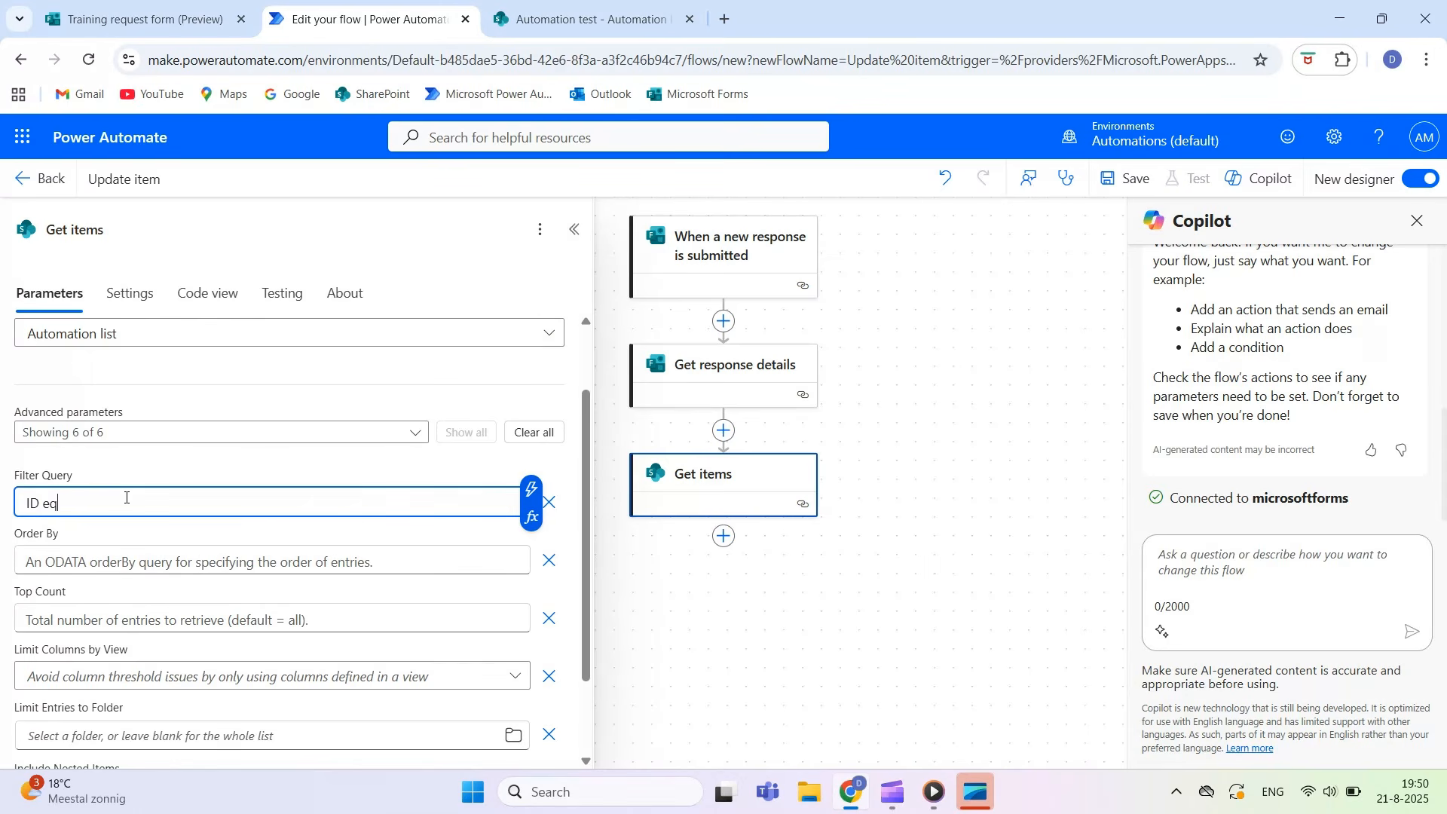
click(532, 488)
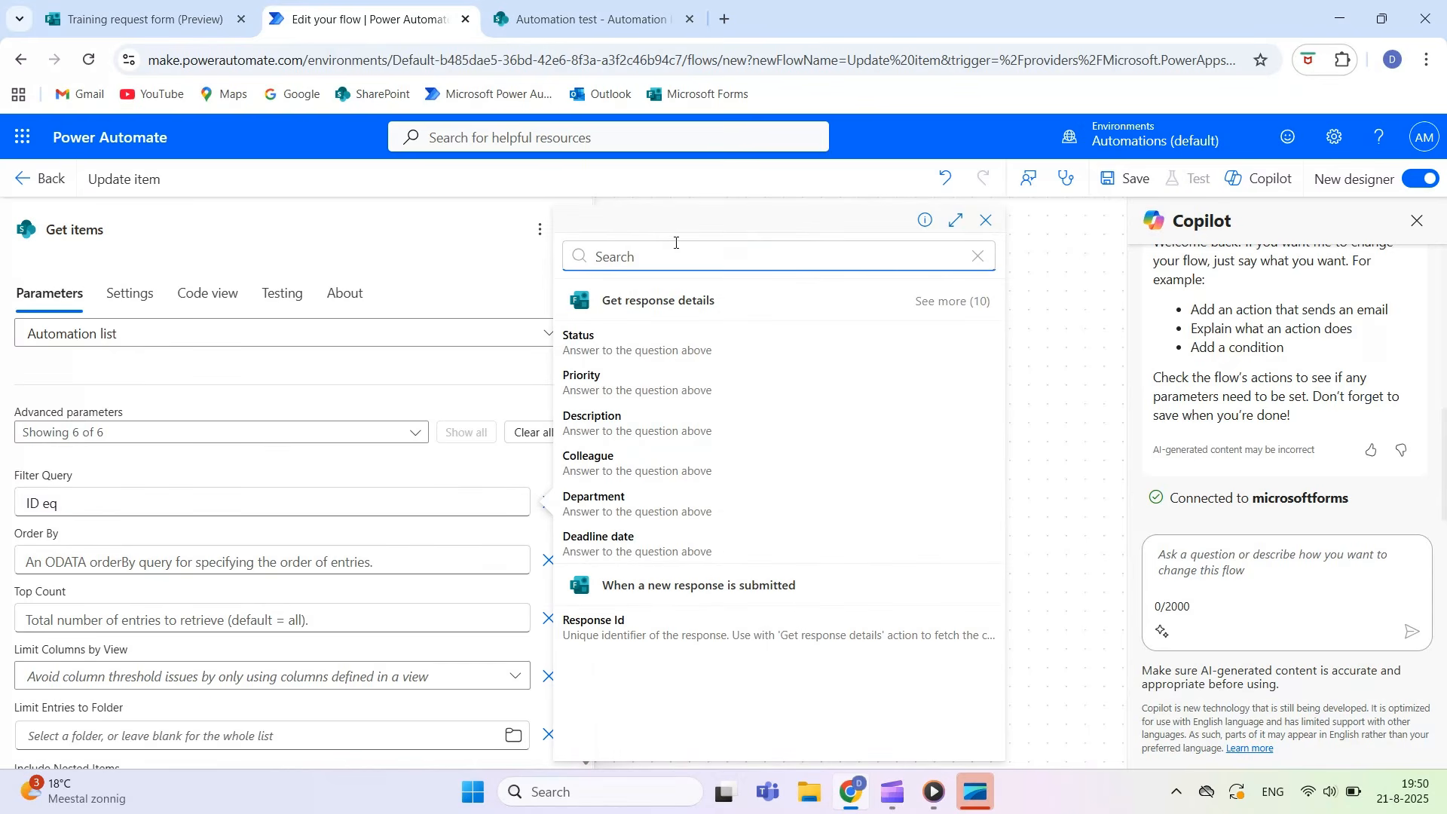
text(ID)
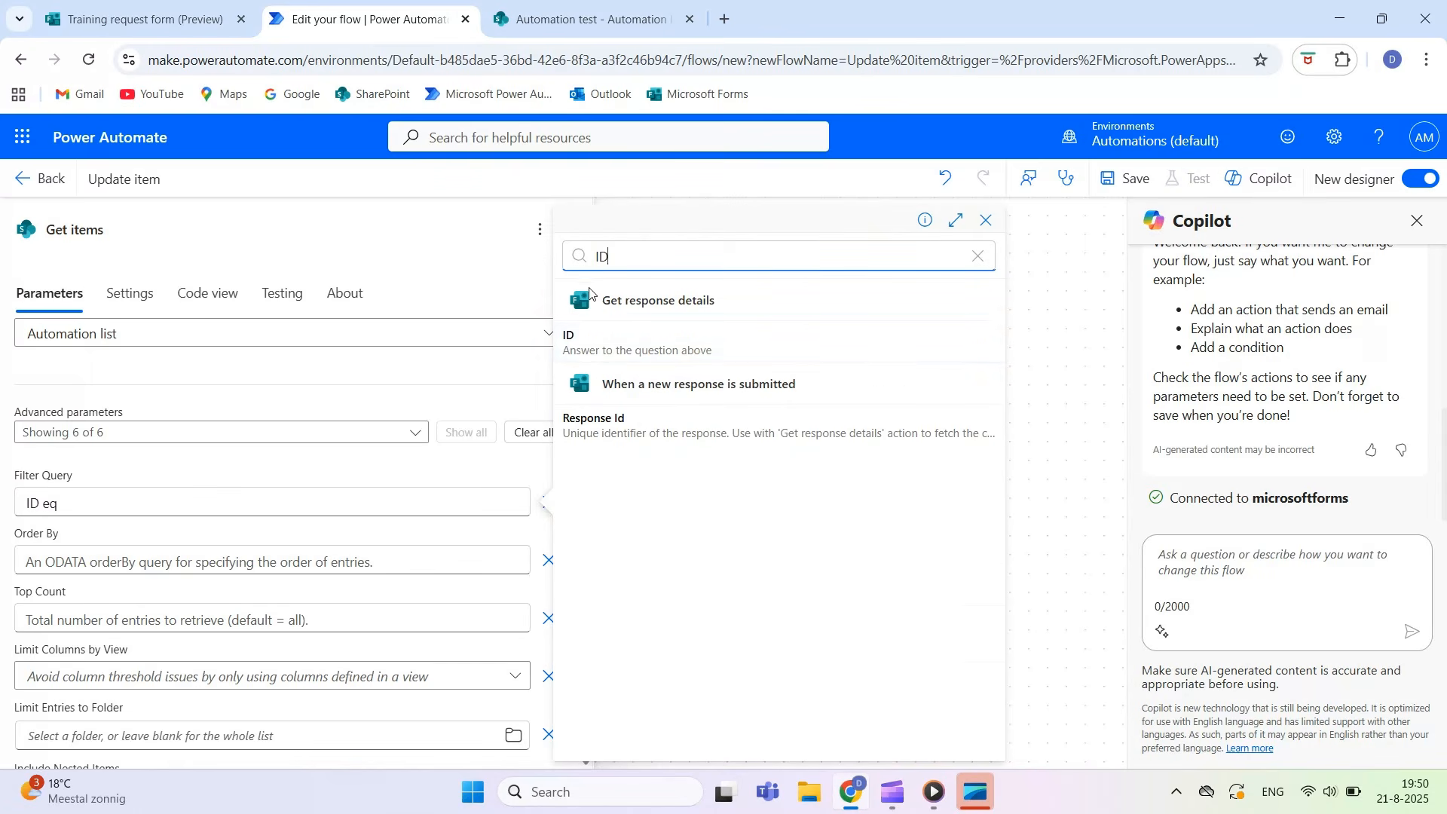
click(615, 350)
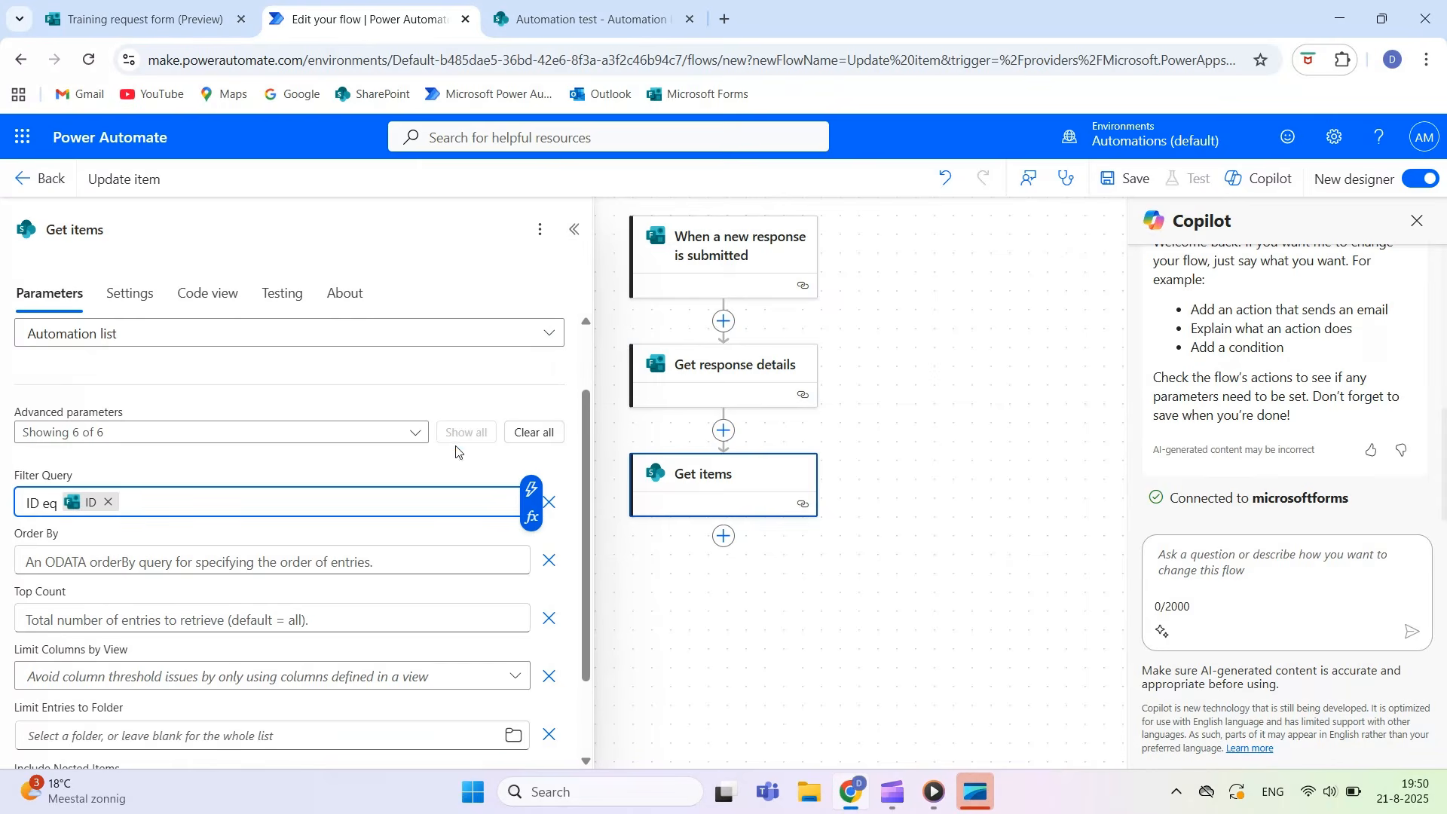
scroll(400, 571, down, 2)
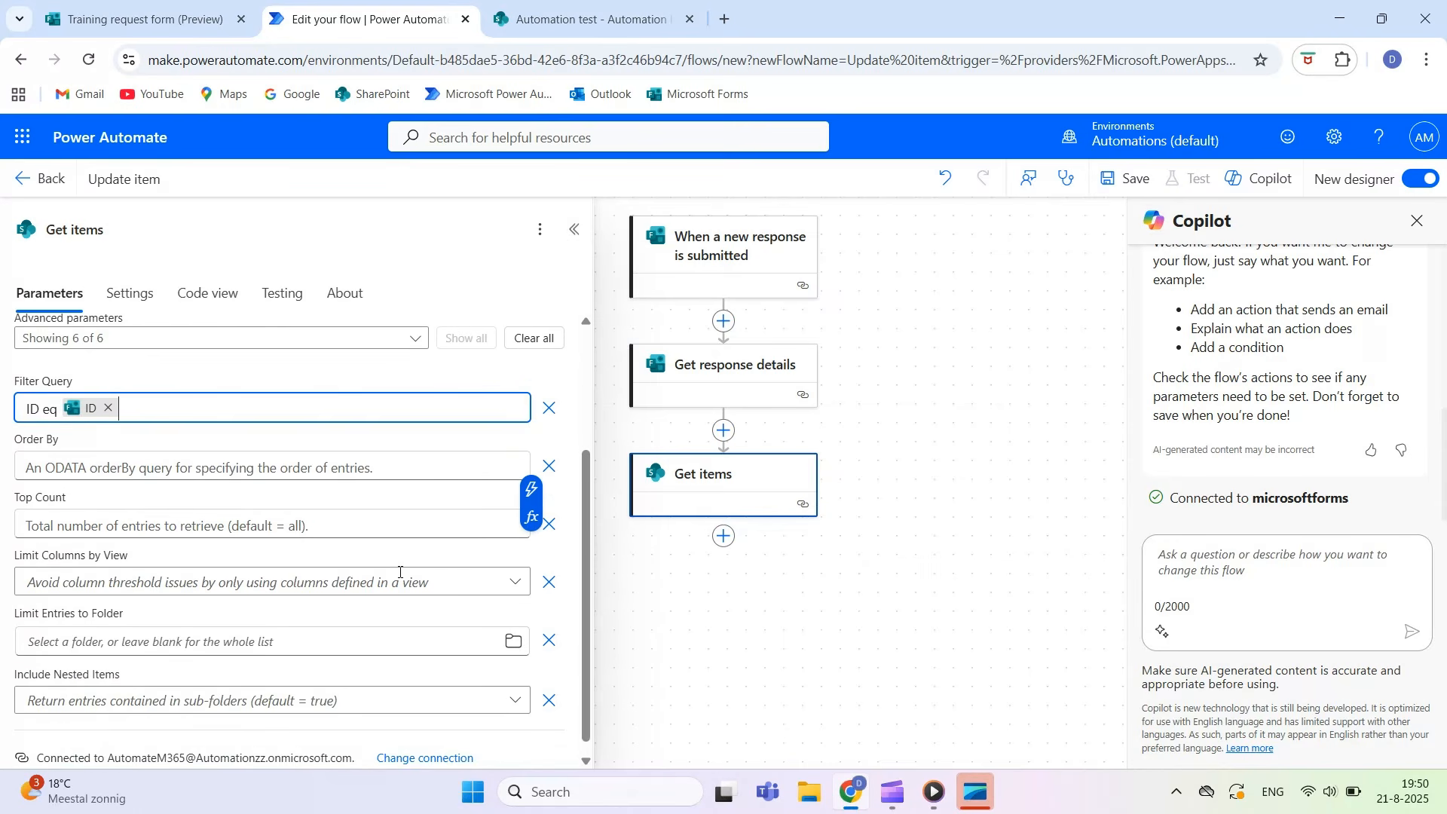
Add a SharePoint Update item action after Get items, using the Automation test site and Automation list
click(724, 548)
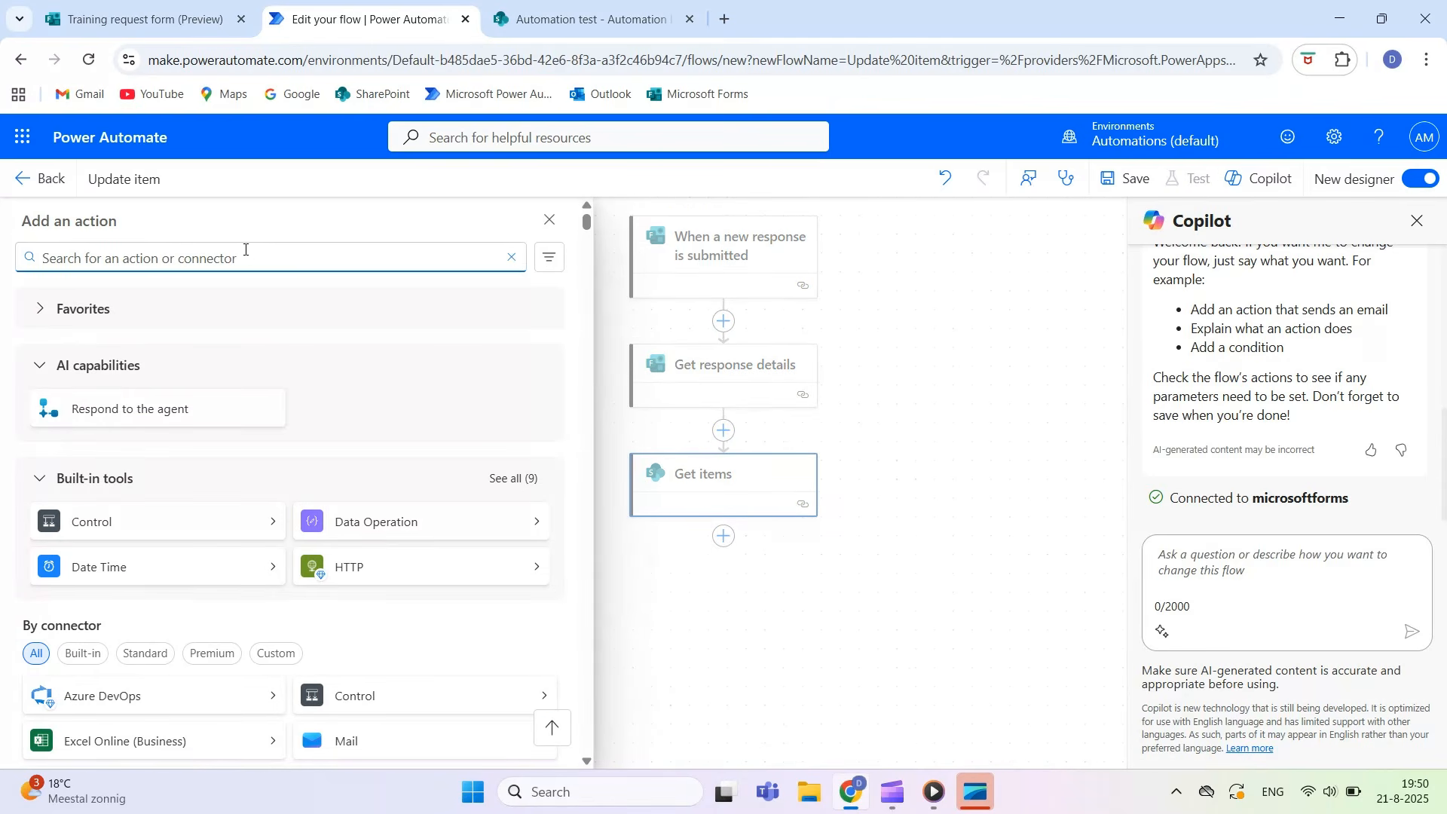
text(Update item)
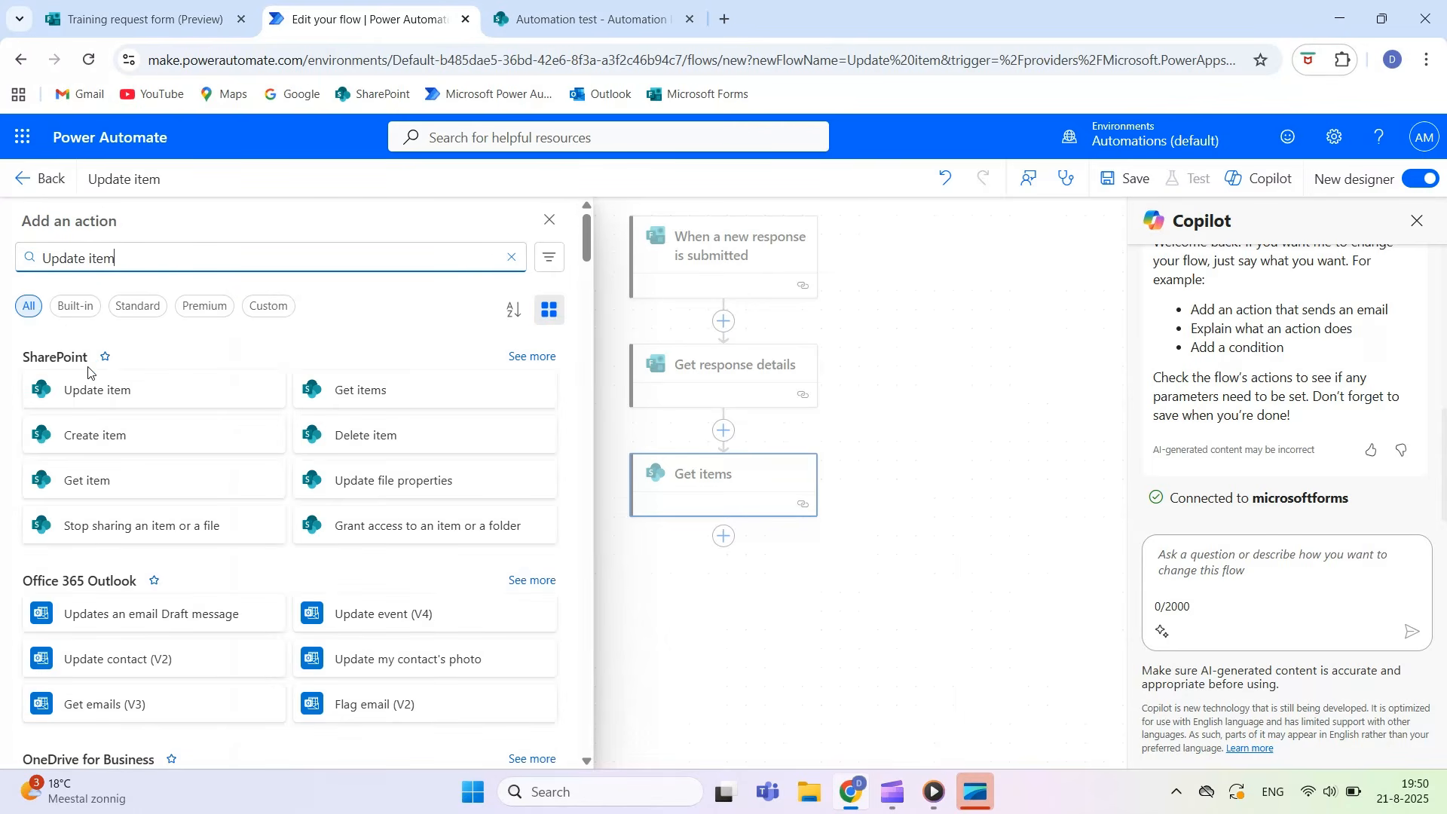
click(114, 398)
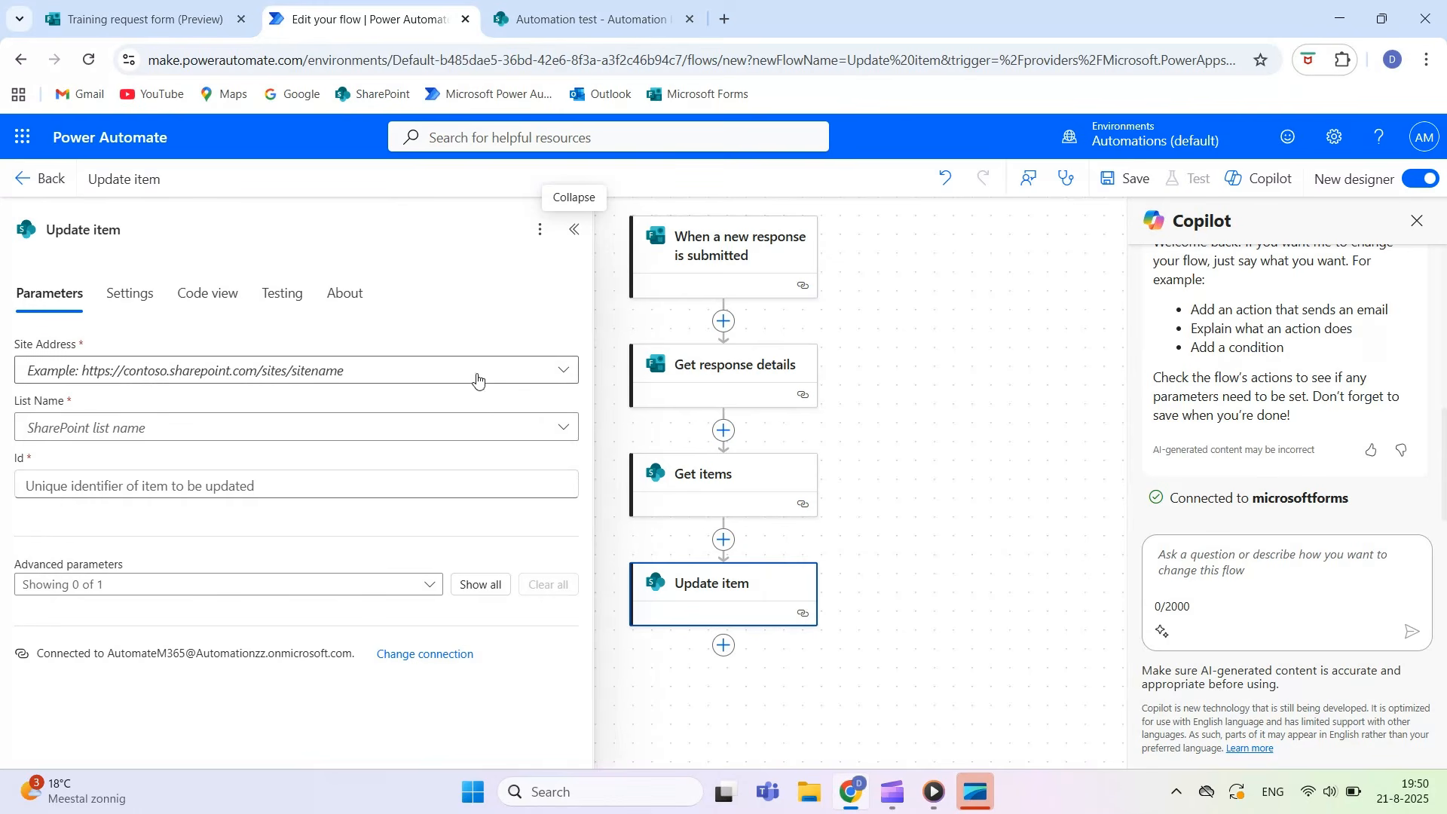
click(562, 371)
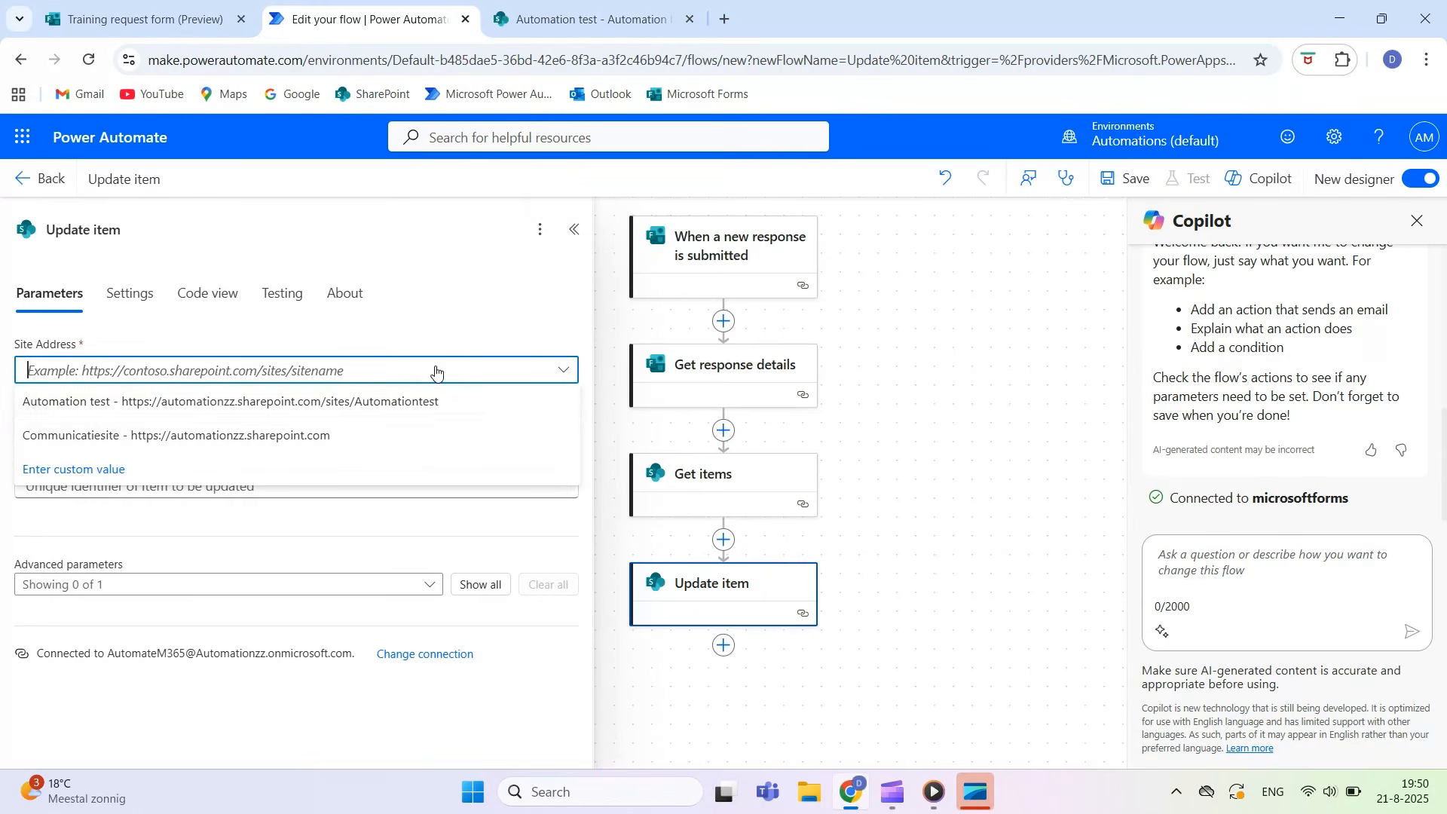
click(184, 401)
click(558, 425)
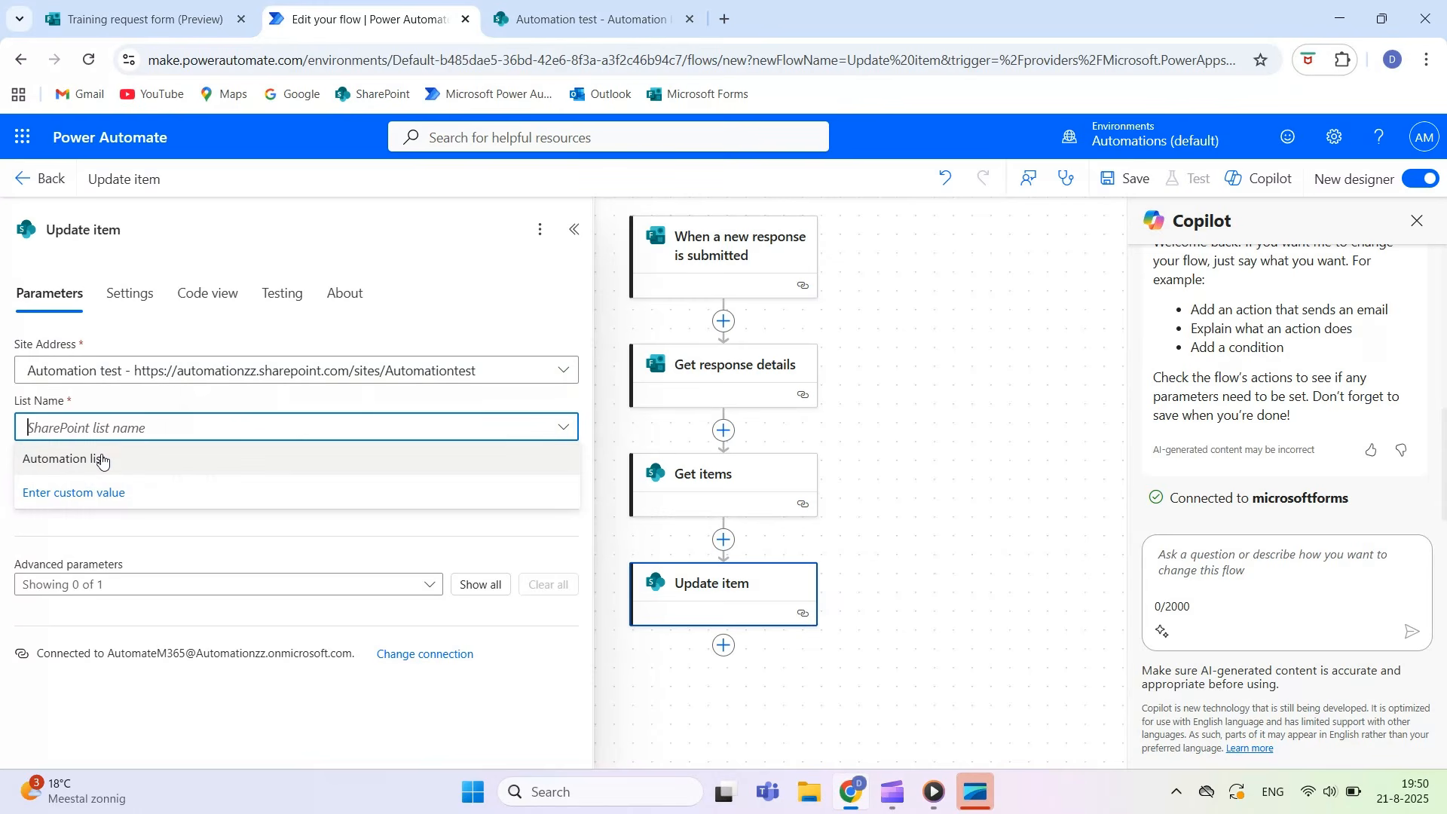
click(103, 459)
Set the Id of Update item to the ID from Get items, and show all its advanced parameters
click(110, 492)
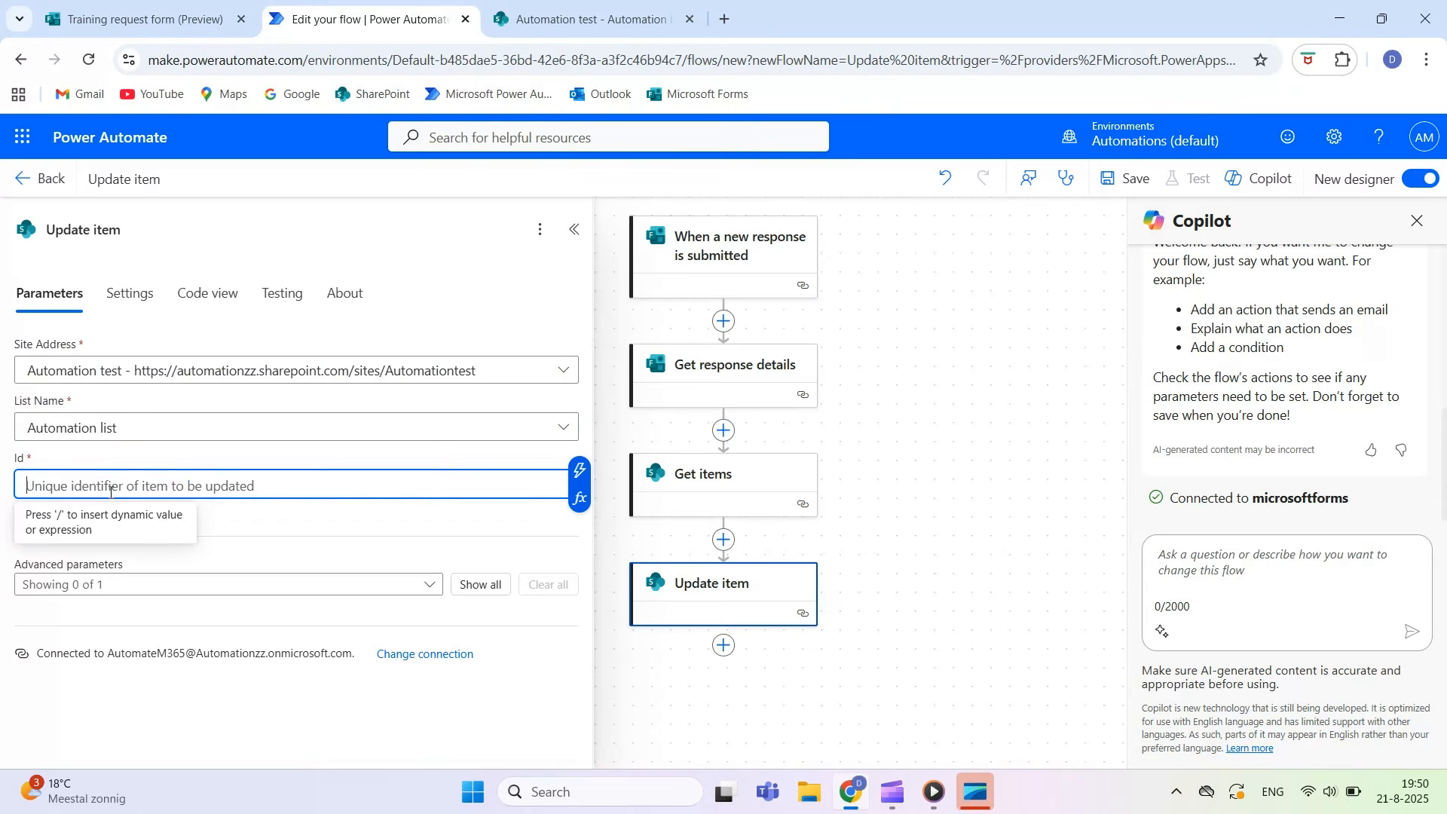
click(580, 470)
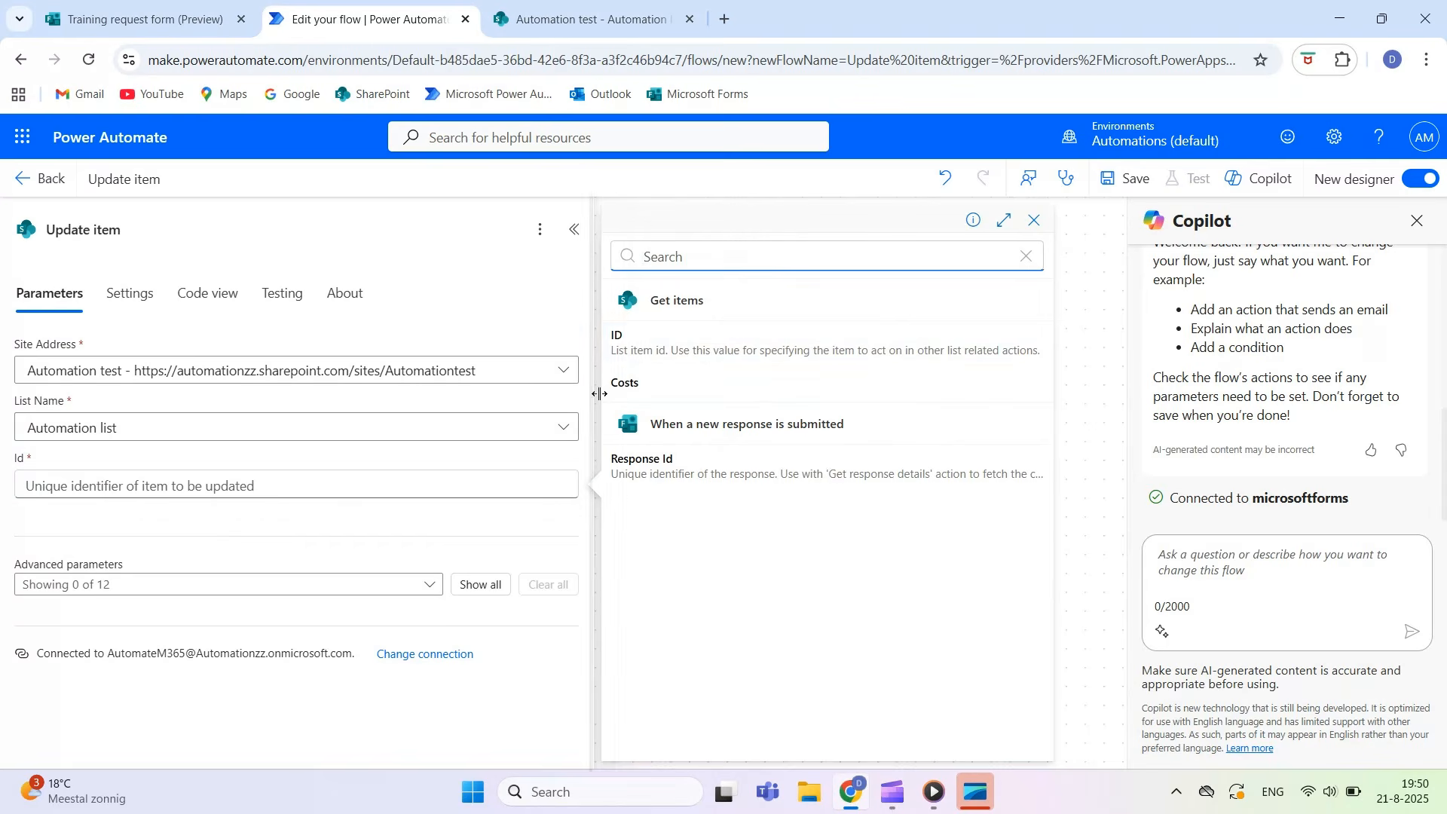
click(640, 350)
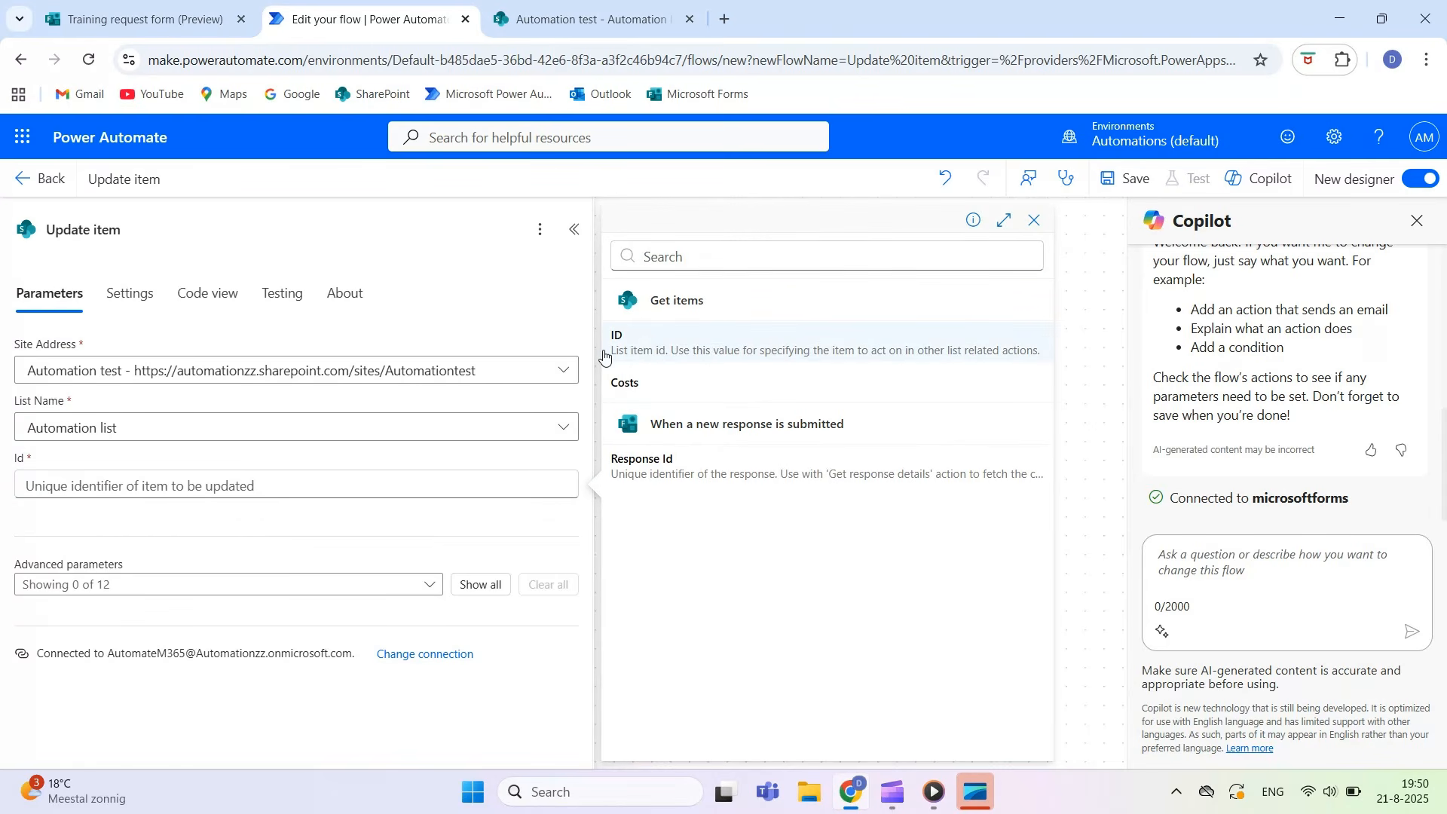
click(484, 593)
scroll(274, 507, down, 5)
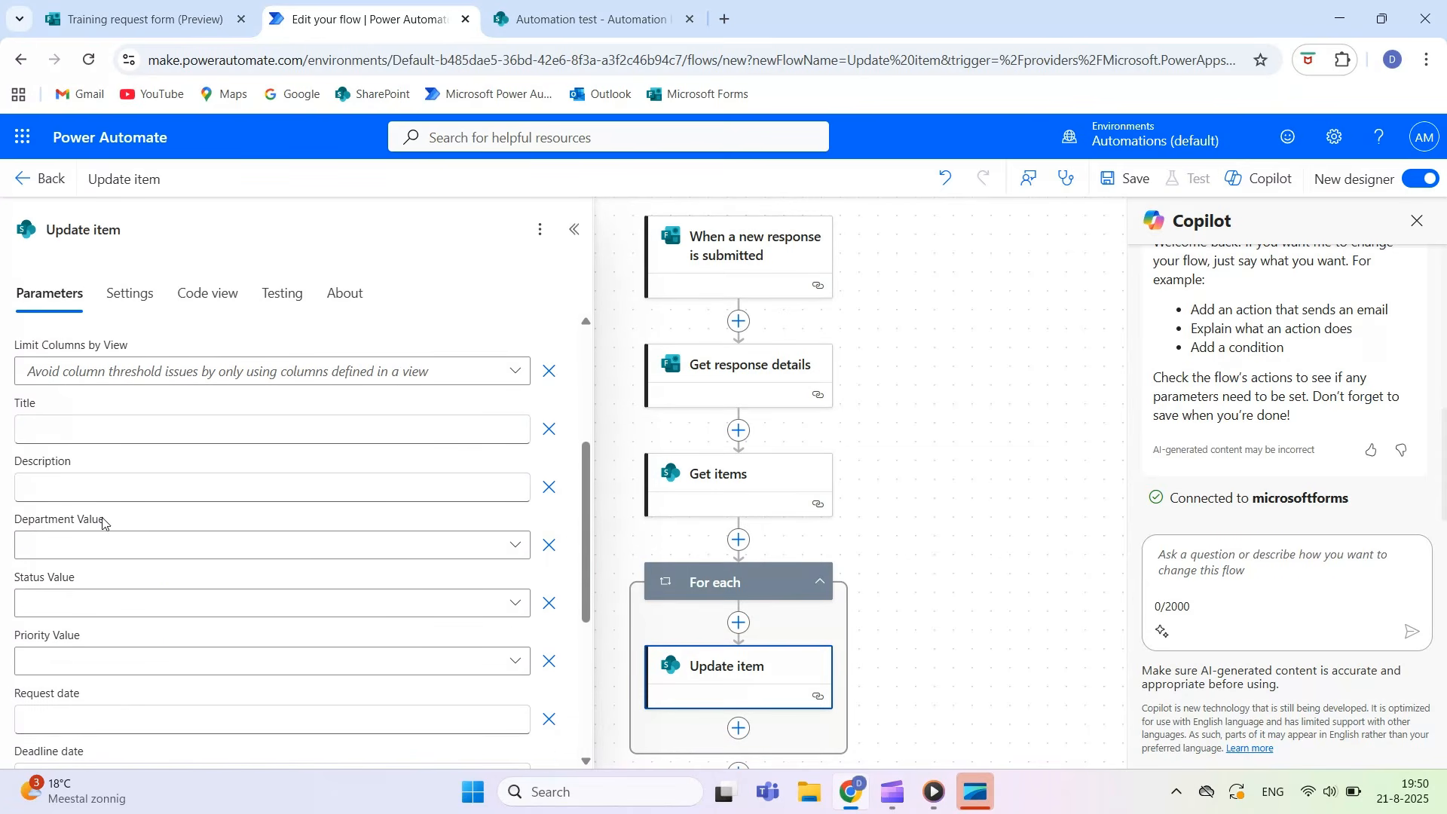
Set the Status Value of Update item to a custom value, the Status answer from Get response details
click(90, 604)
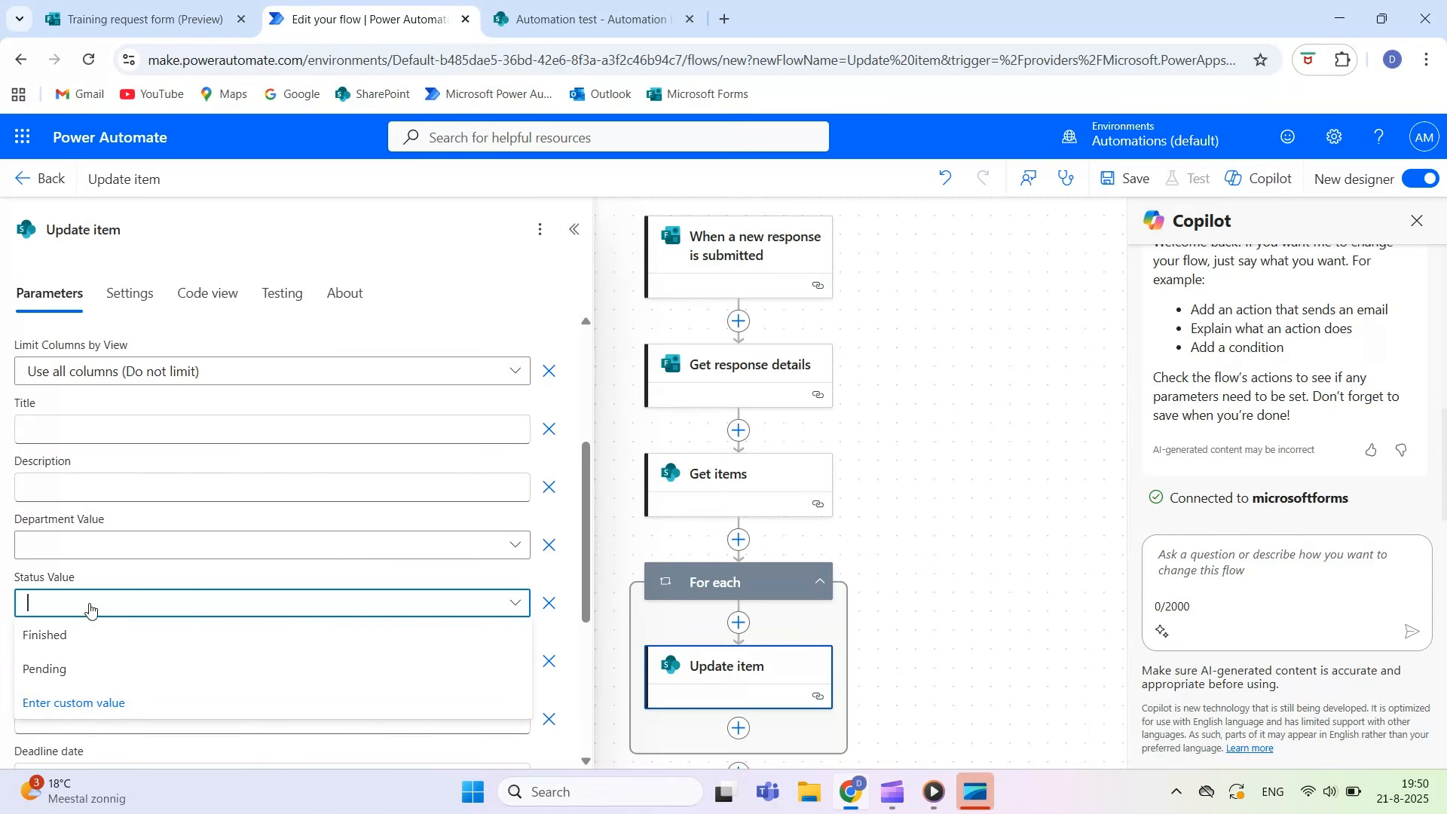
click(57, 705)
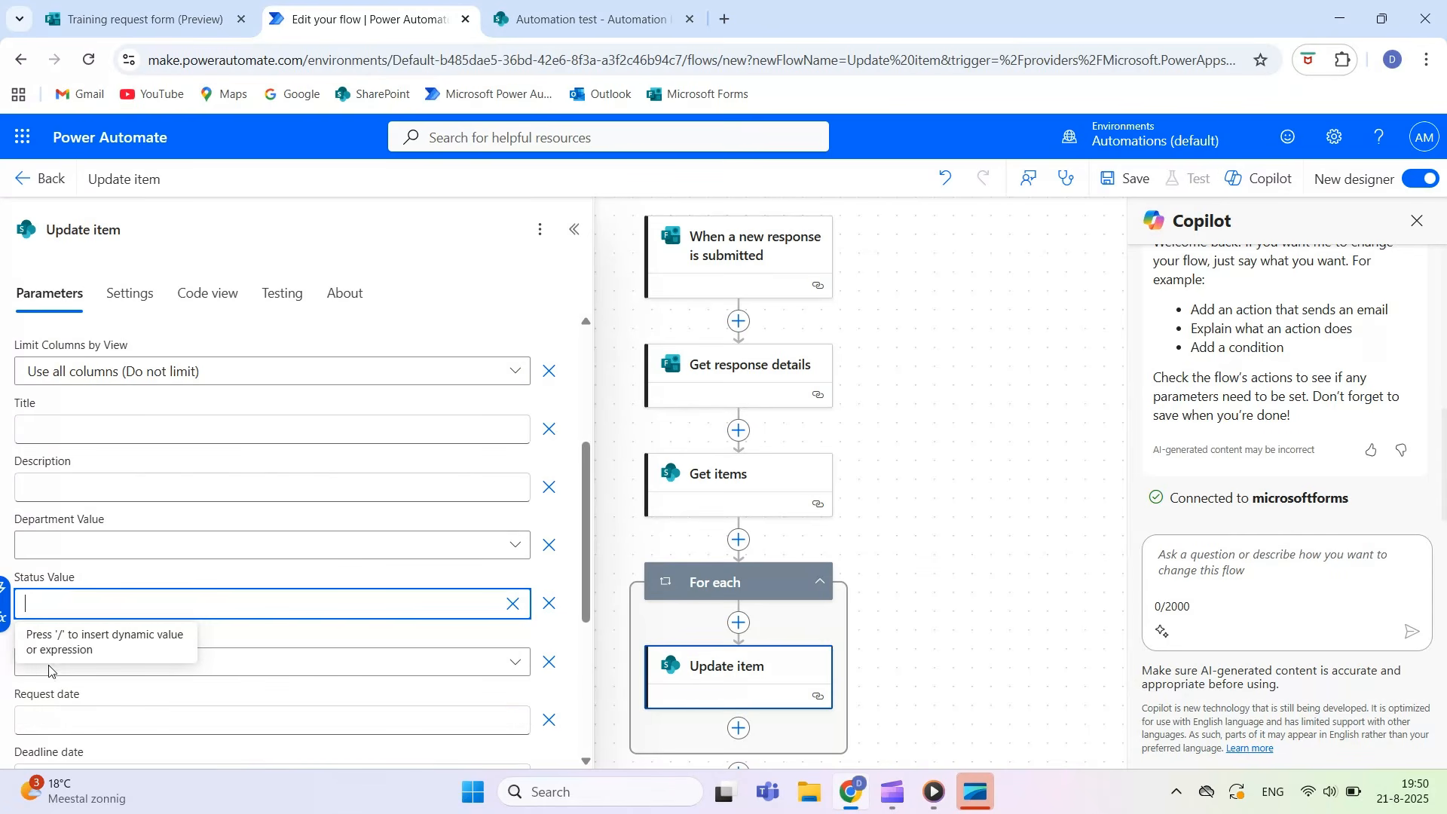
click(3, 591)
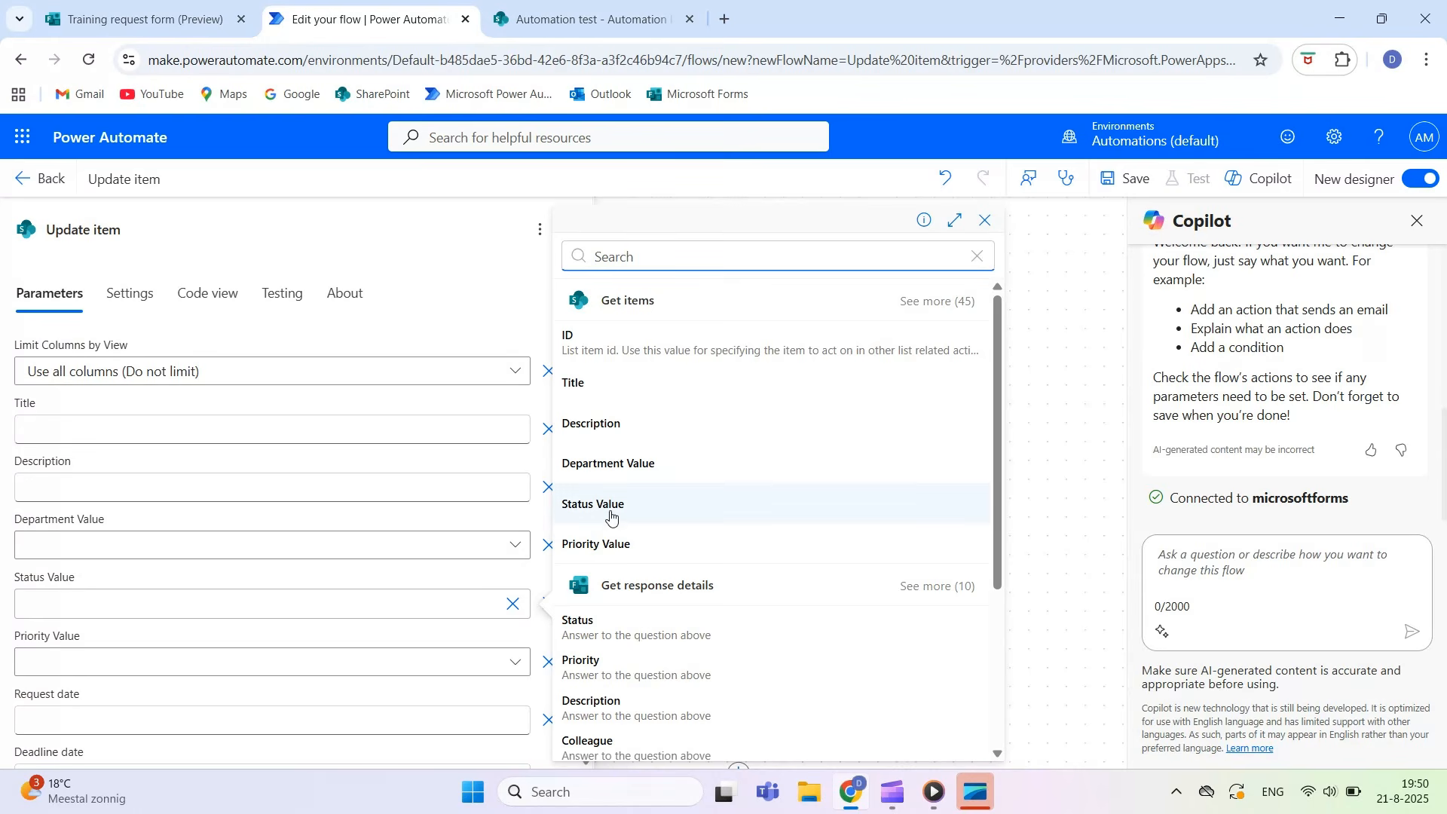
scroll(636, 588, down, 1)
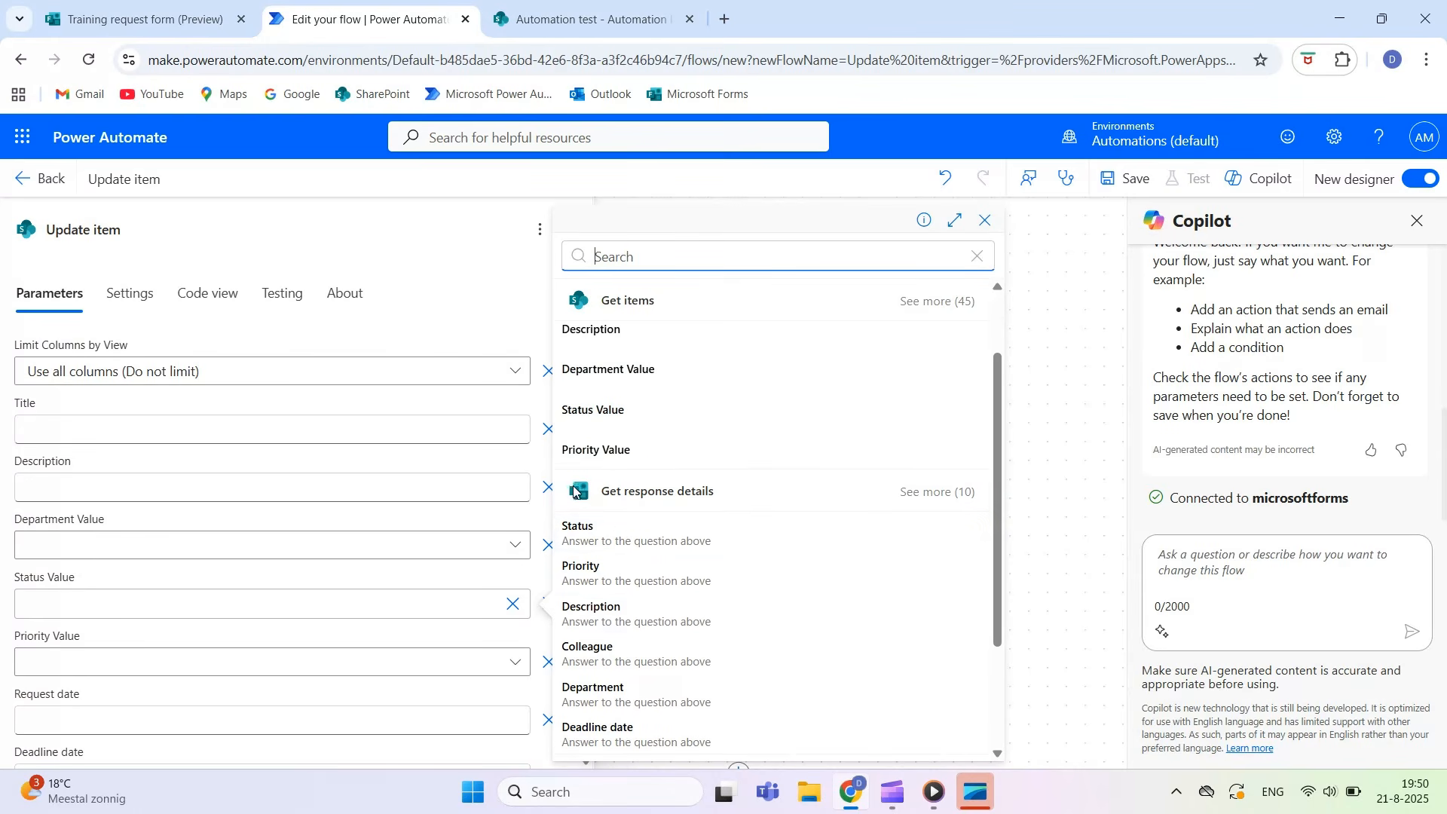
click(593, 532)
Set the Priority Value of Update item to a custom value, the Priority answer from Get response details
scroll(236, 535, down, 1)
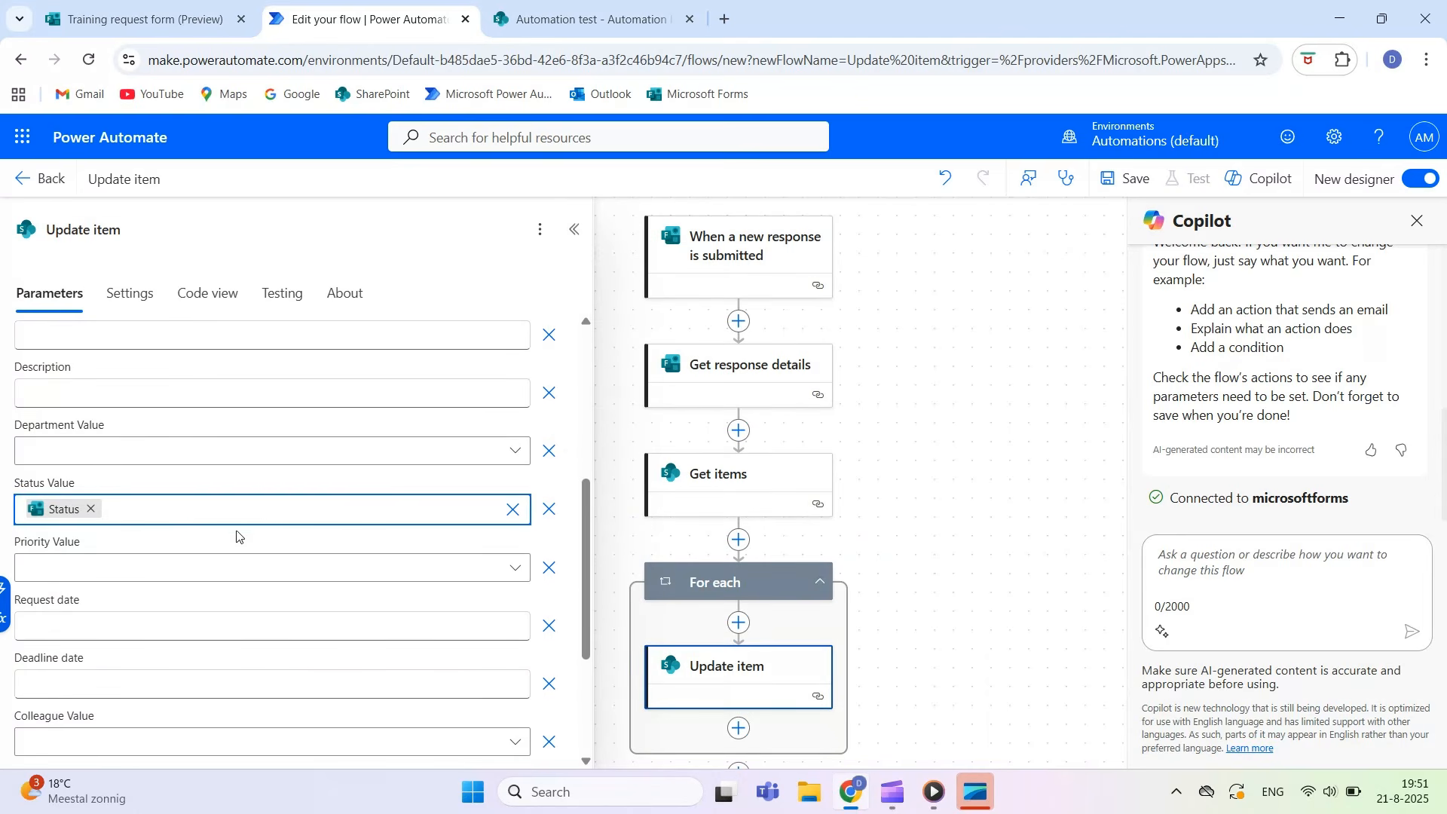
click(86, 572)
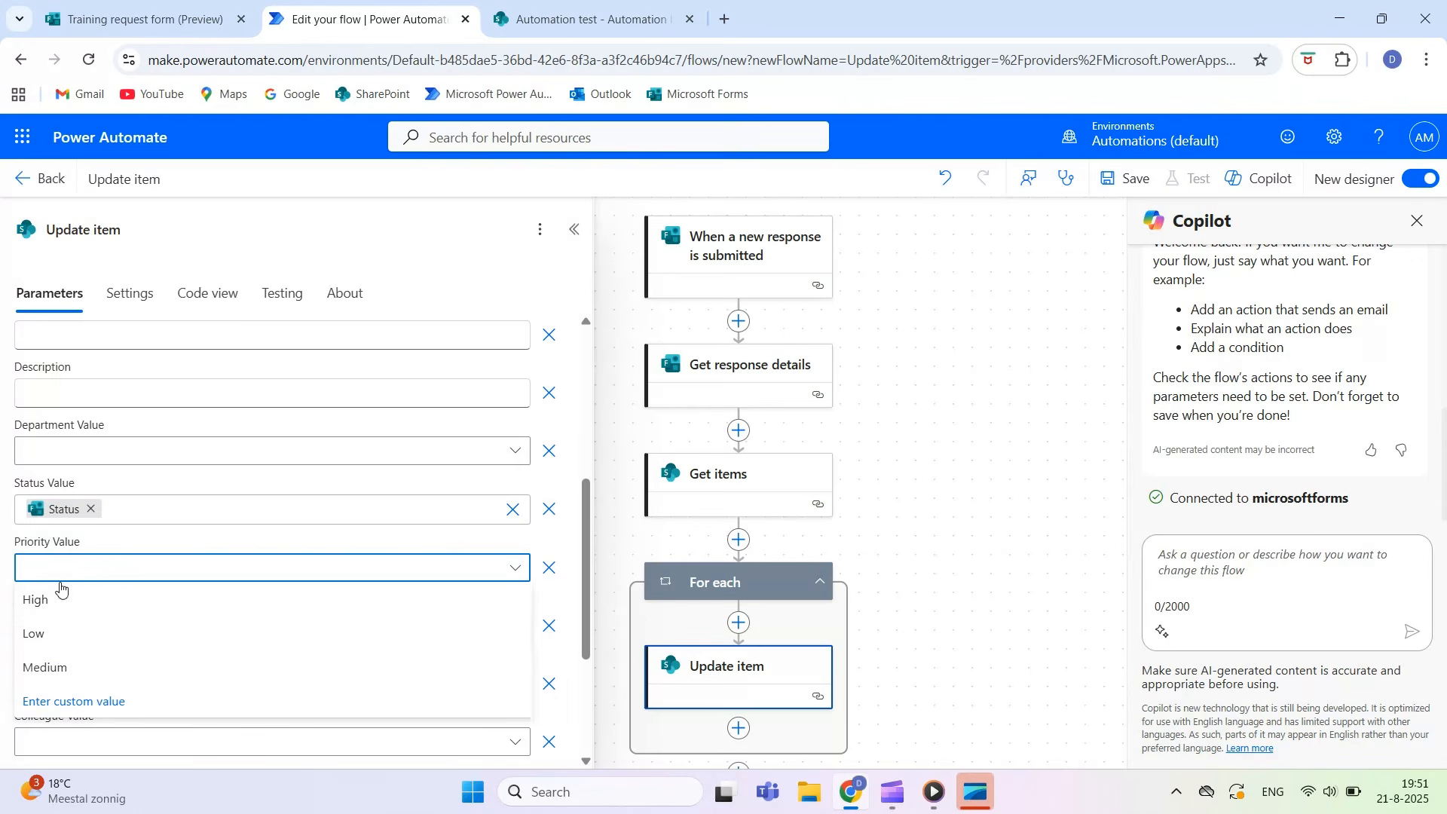
click(67, 695)
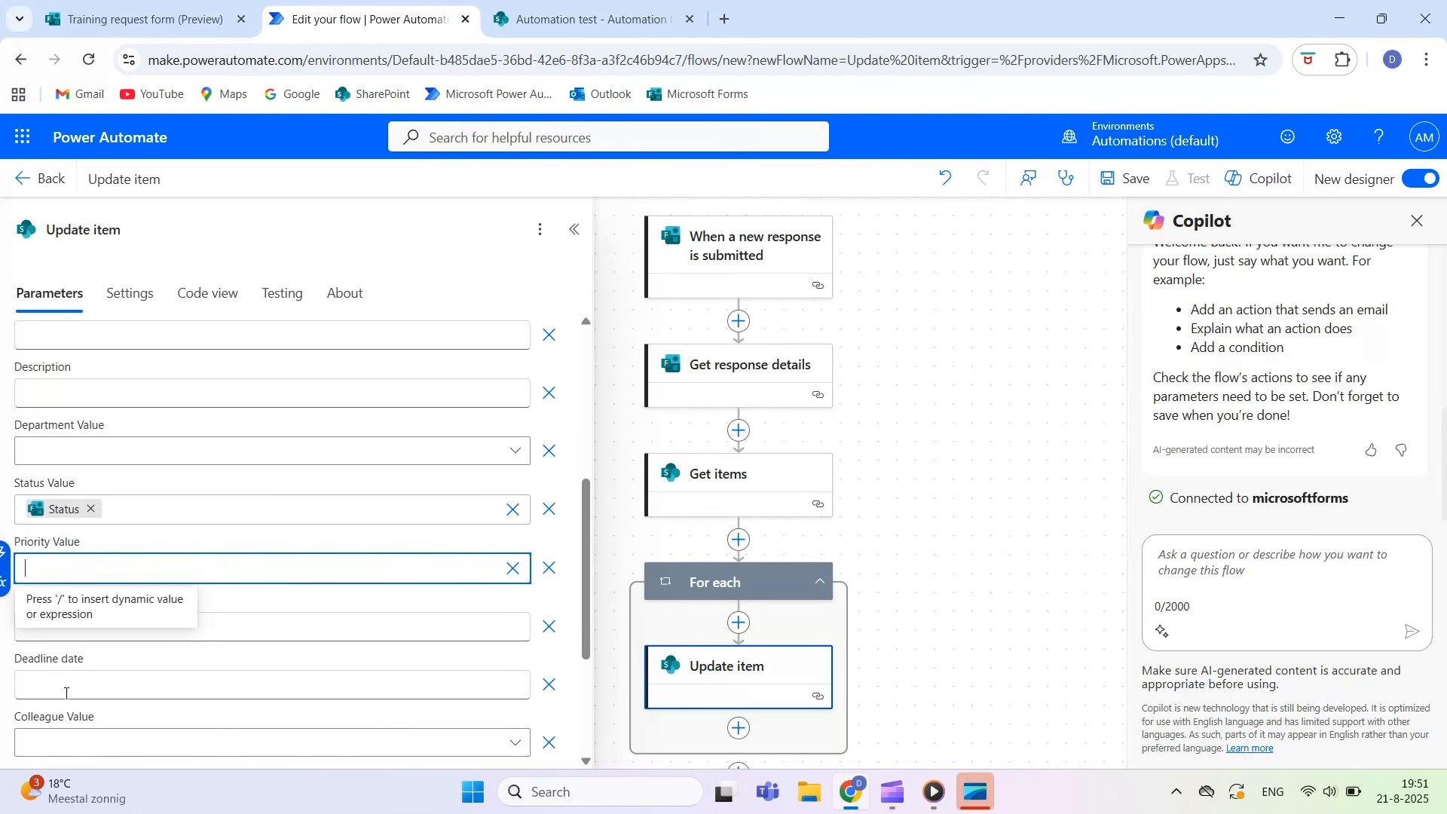
click(5, 555)
scroll(585, 565, down, 1)
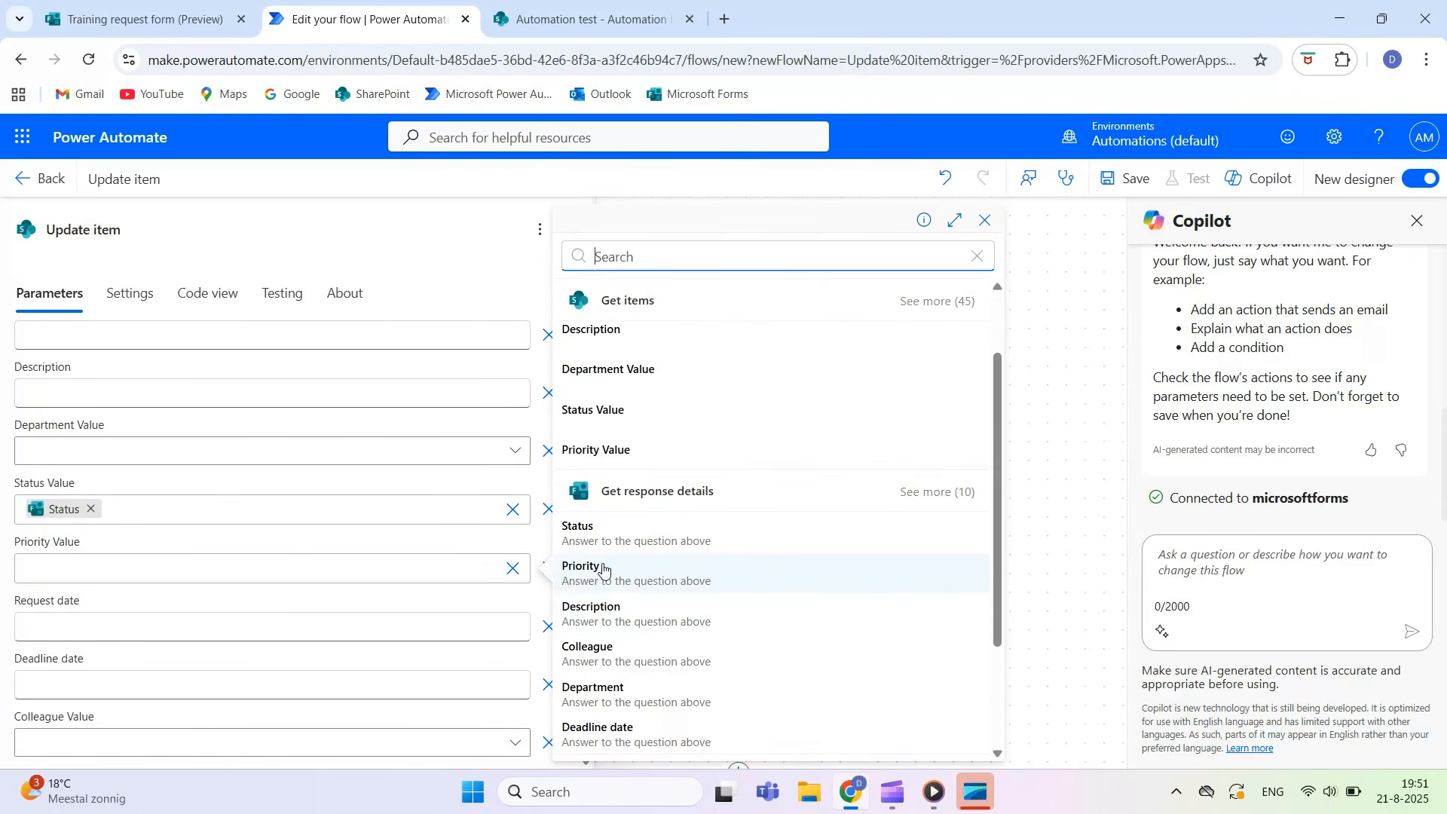
click(583, 565)
Fill the Deadline date of Update item with the Deadline date answer from Get response details
scroll(139, 546, down, 1)
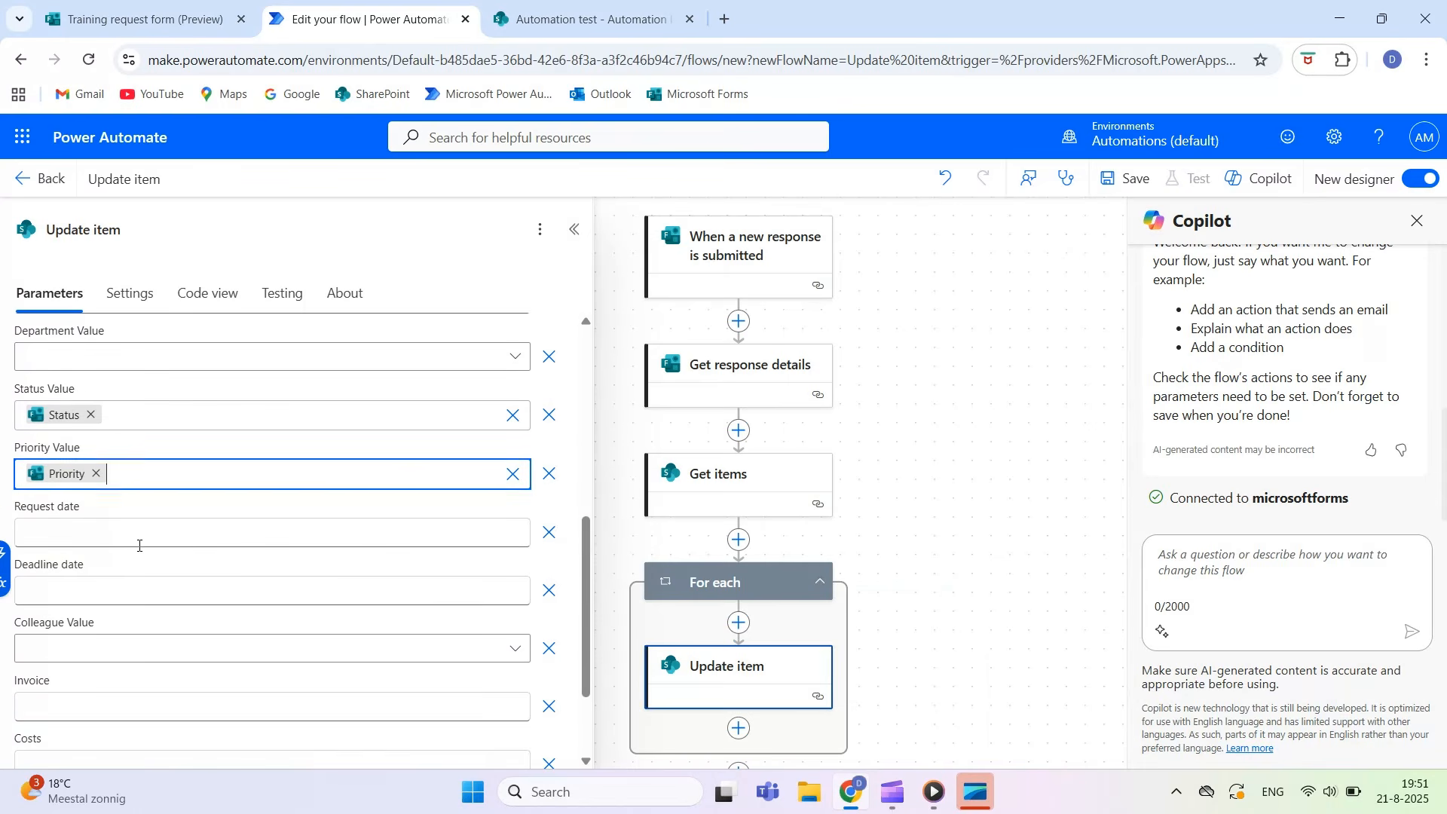
click(86, 594)
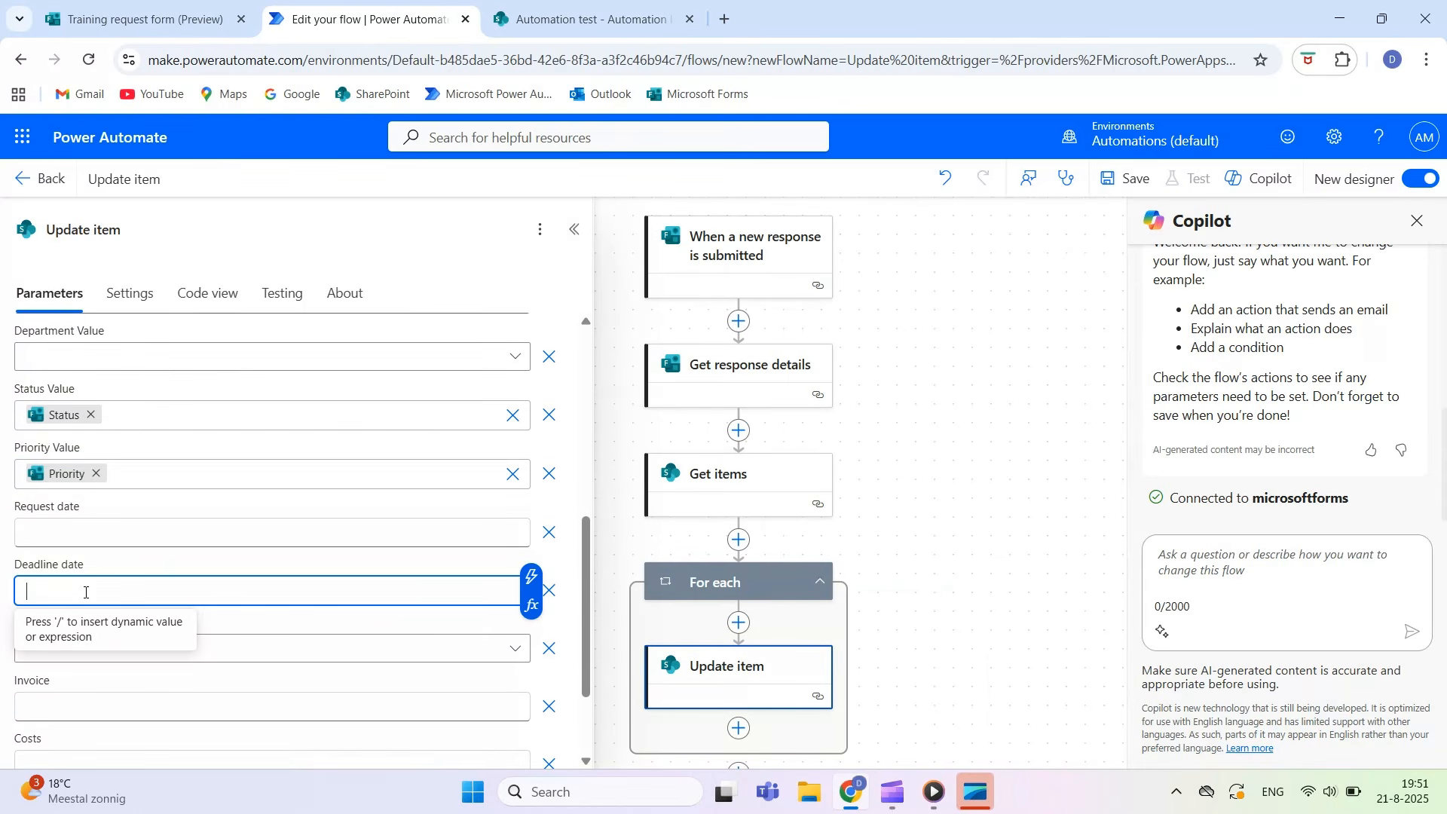
click(531, 577)
scroll(664, 498, down, 2)
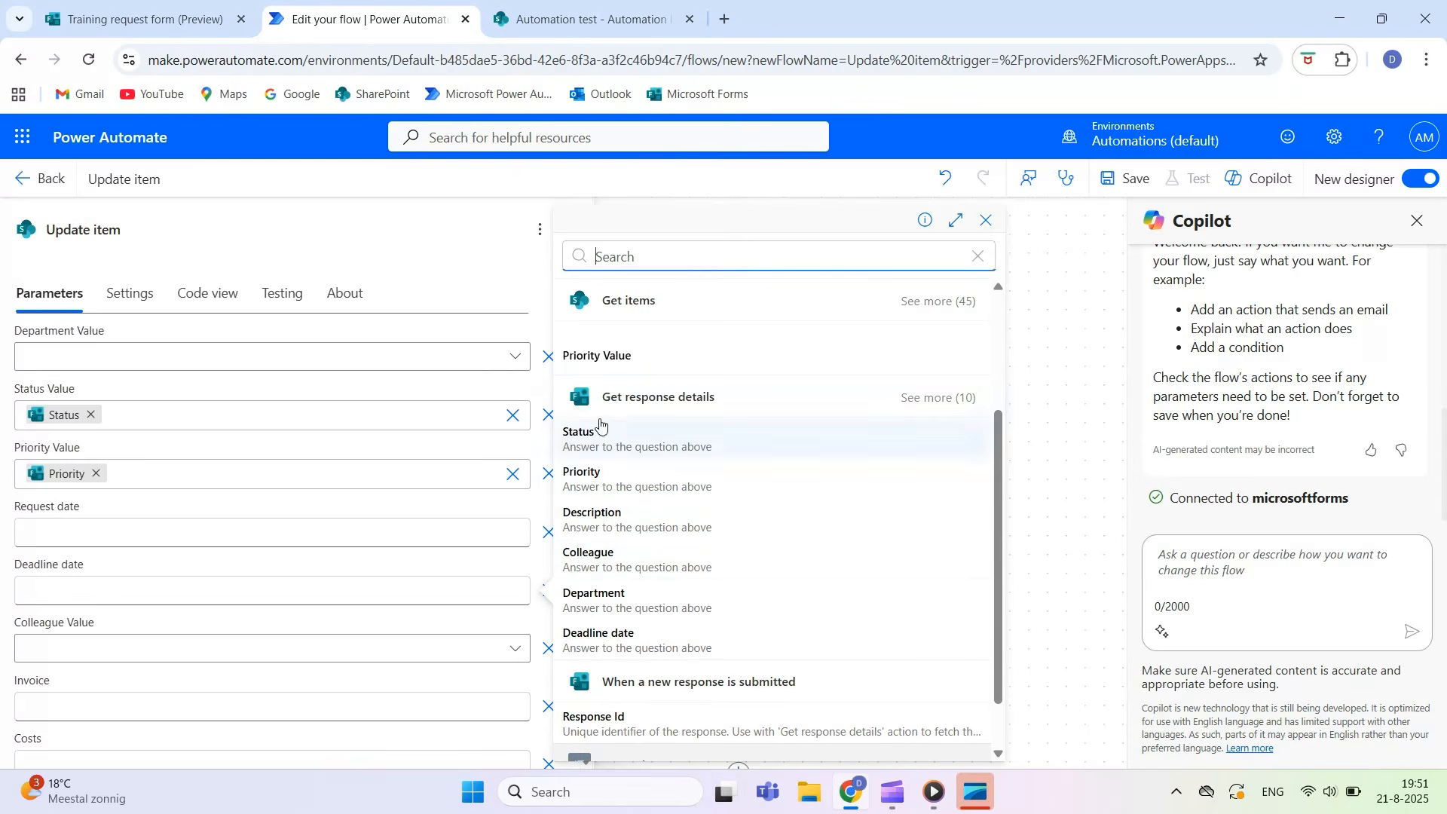
click(589, 644)
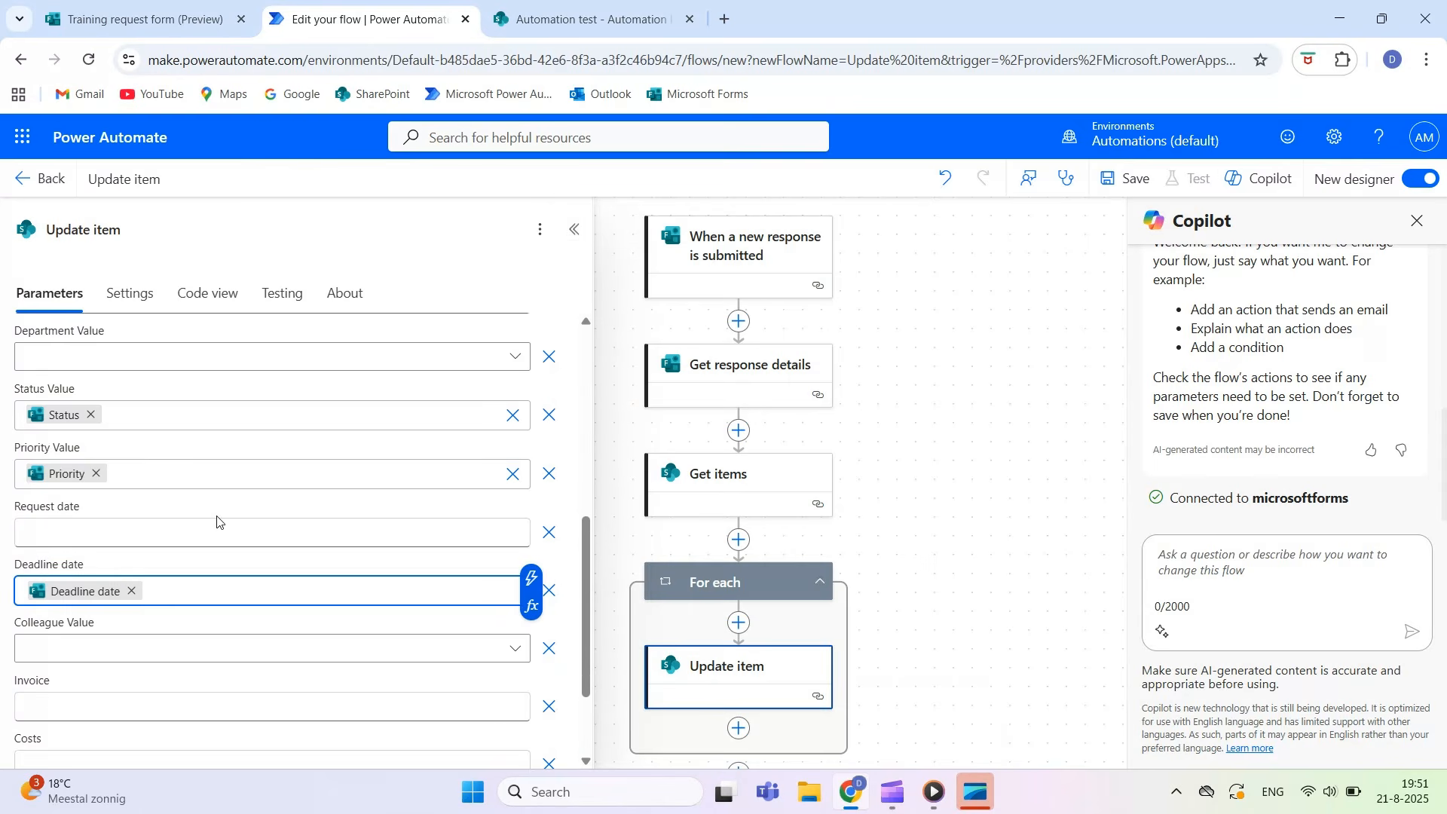
scroll(221, 526, up, 1)
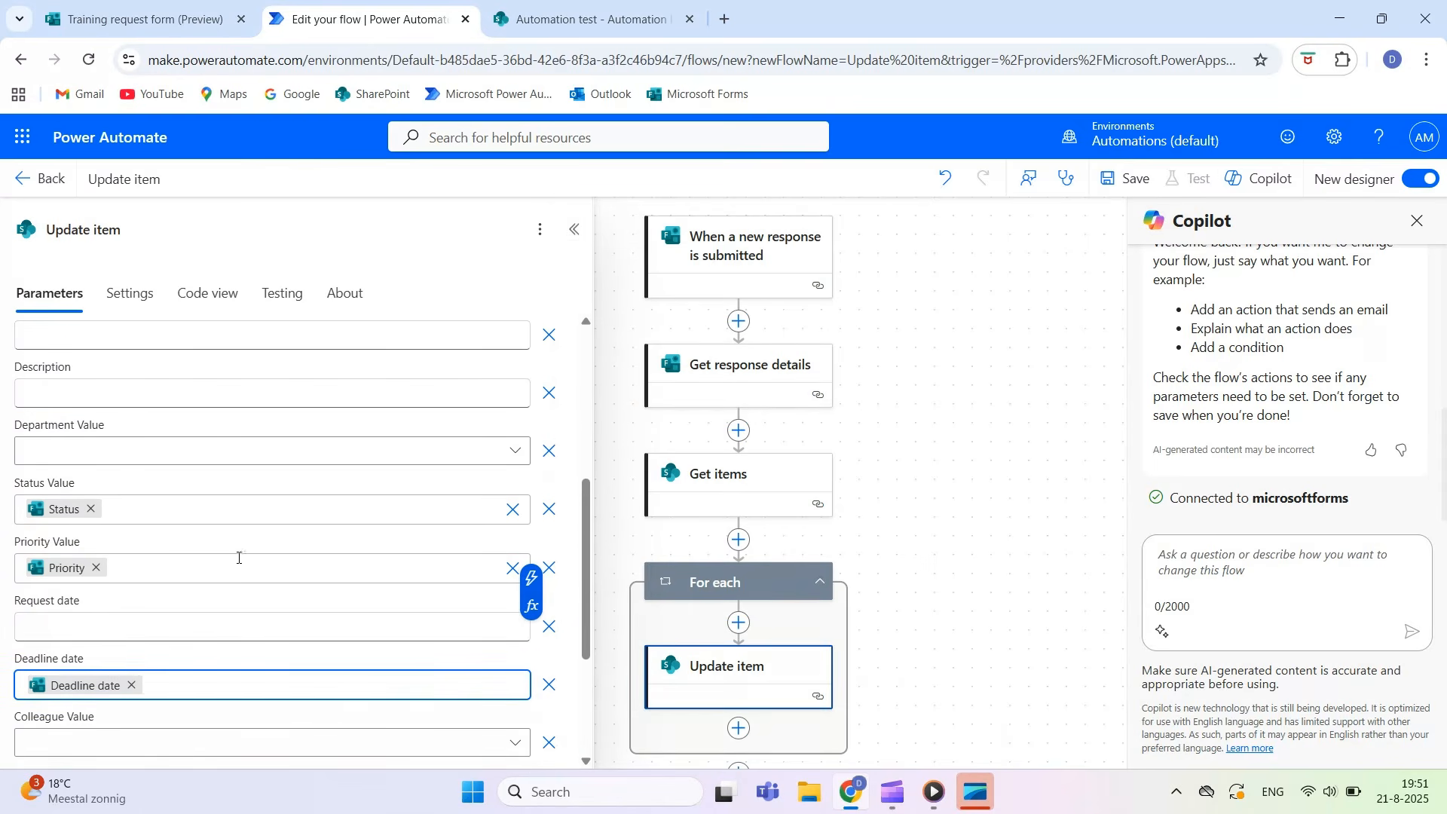
Save the flow and start a manual test run of it
click(906, 600)
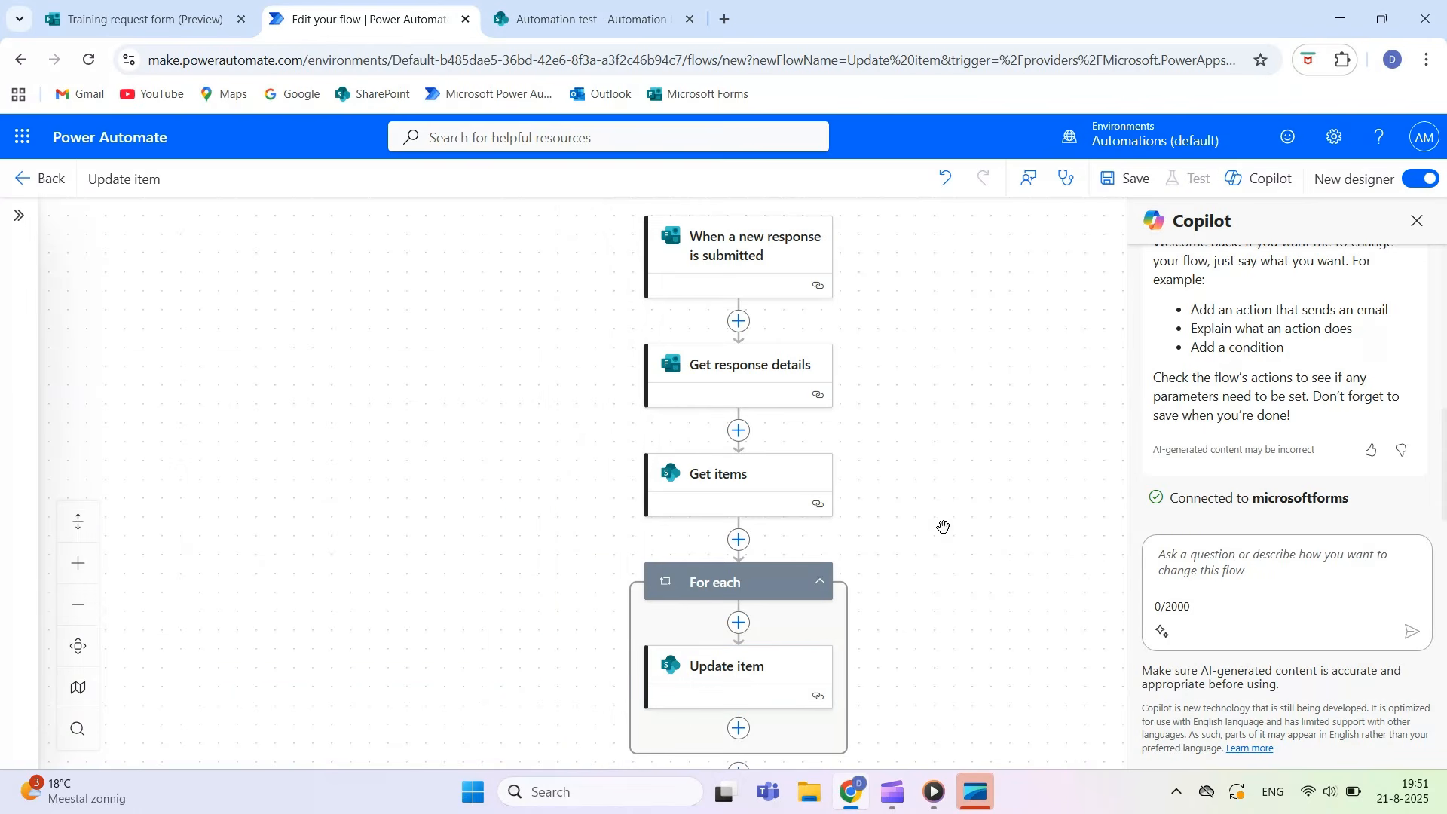
click(1126, 181)
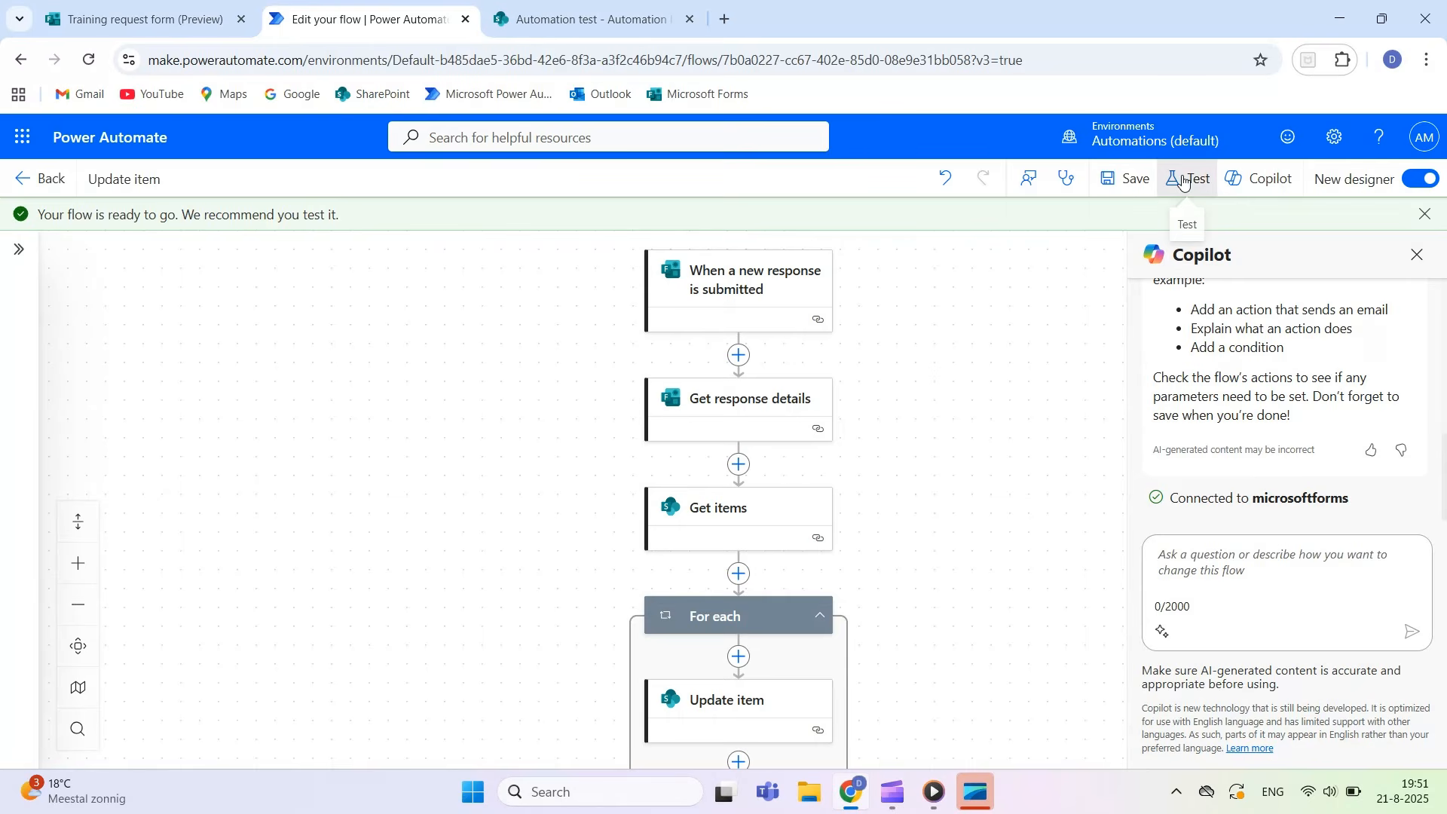
click(1185, 181)
click(1099, 227)
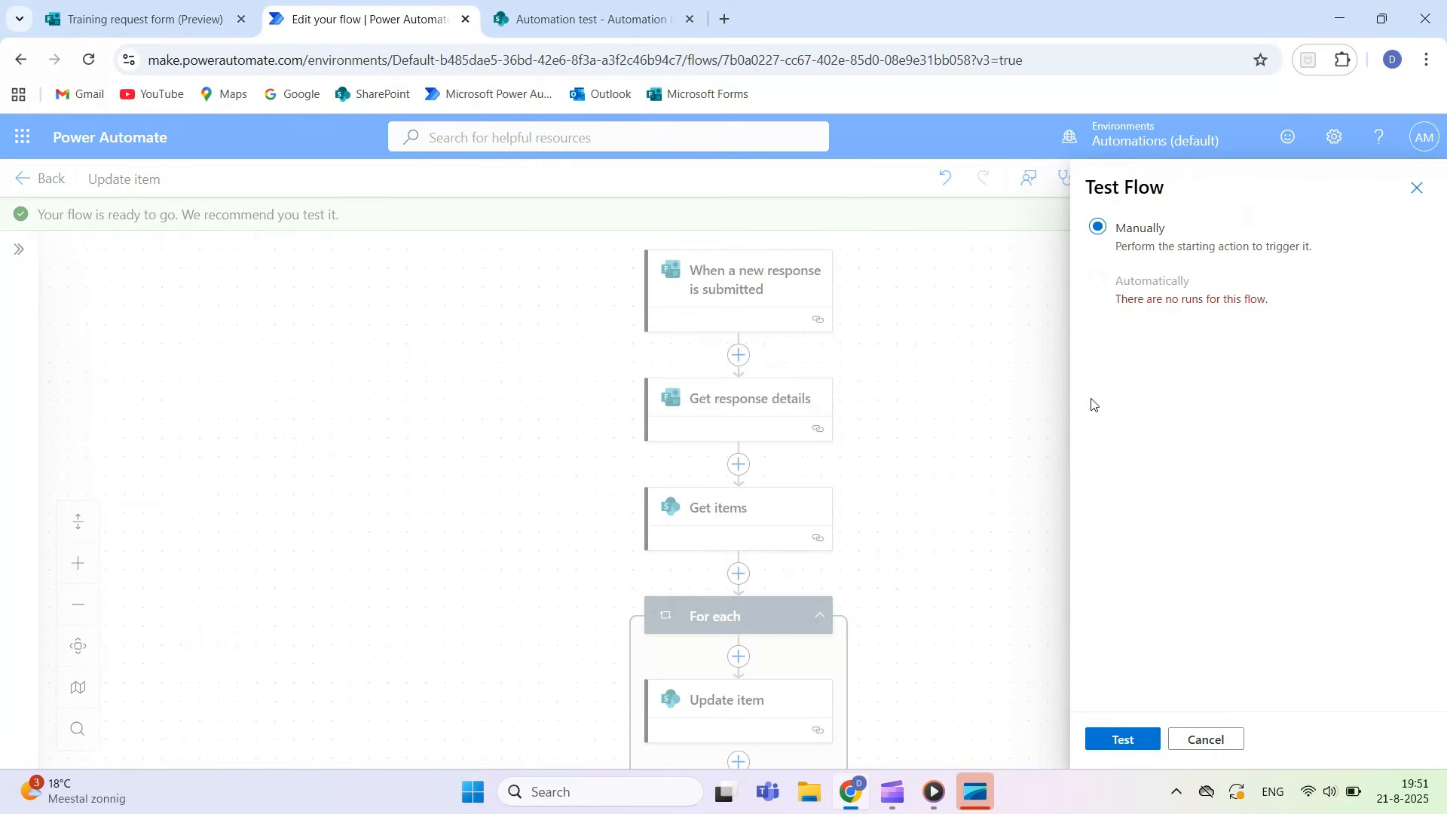
click(1120, 739)
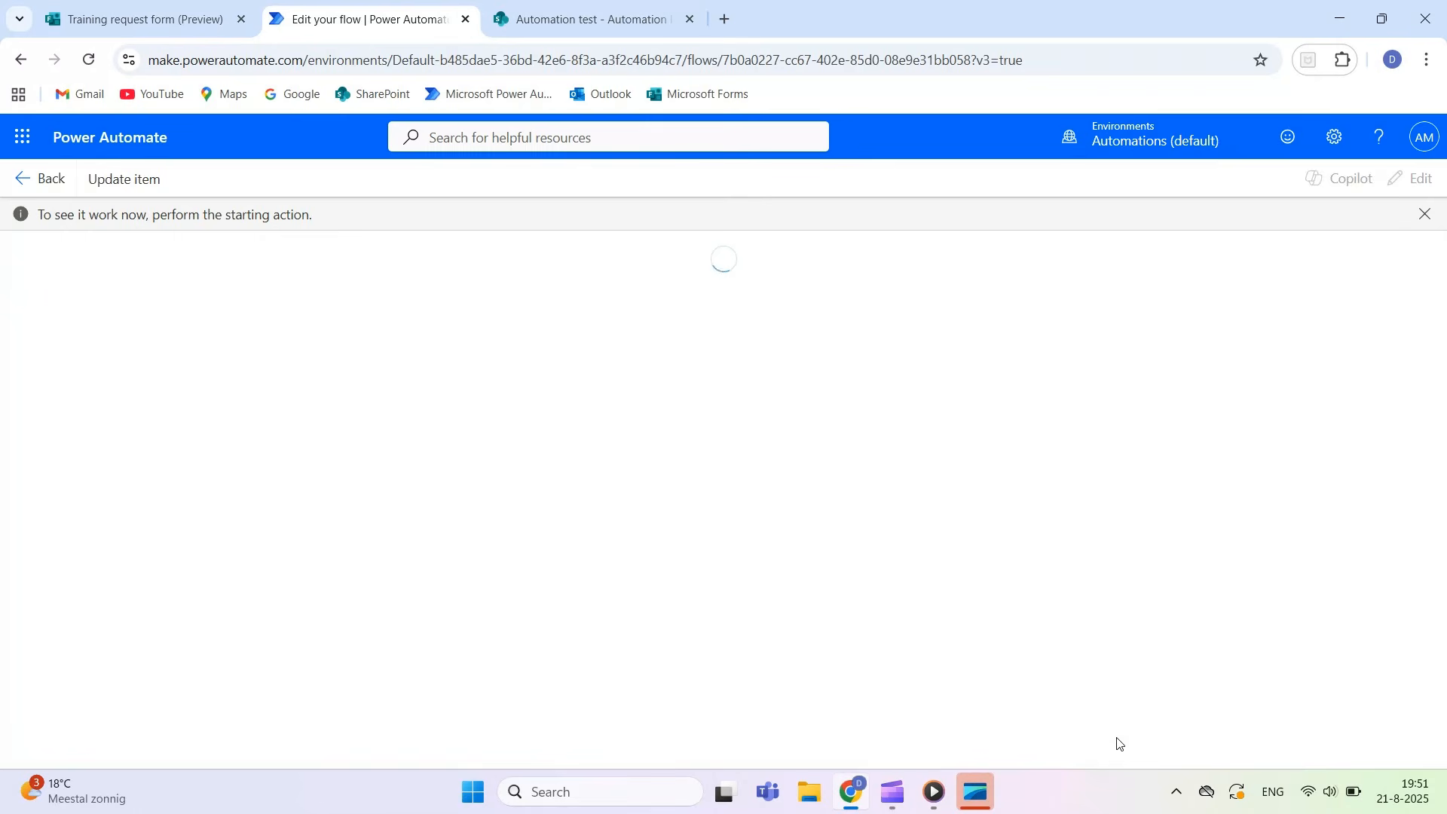
Copy ID 2 of the "Contact supplier back" item in the SharePoint list and paste it as the ID answer in the Training request form
click(557, 18)
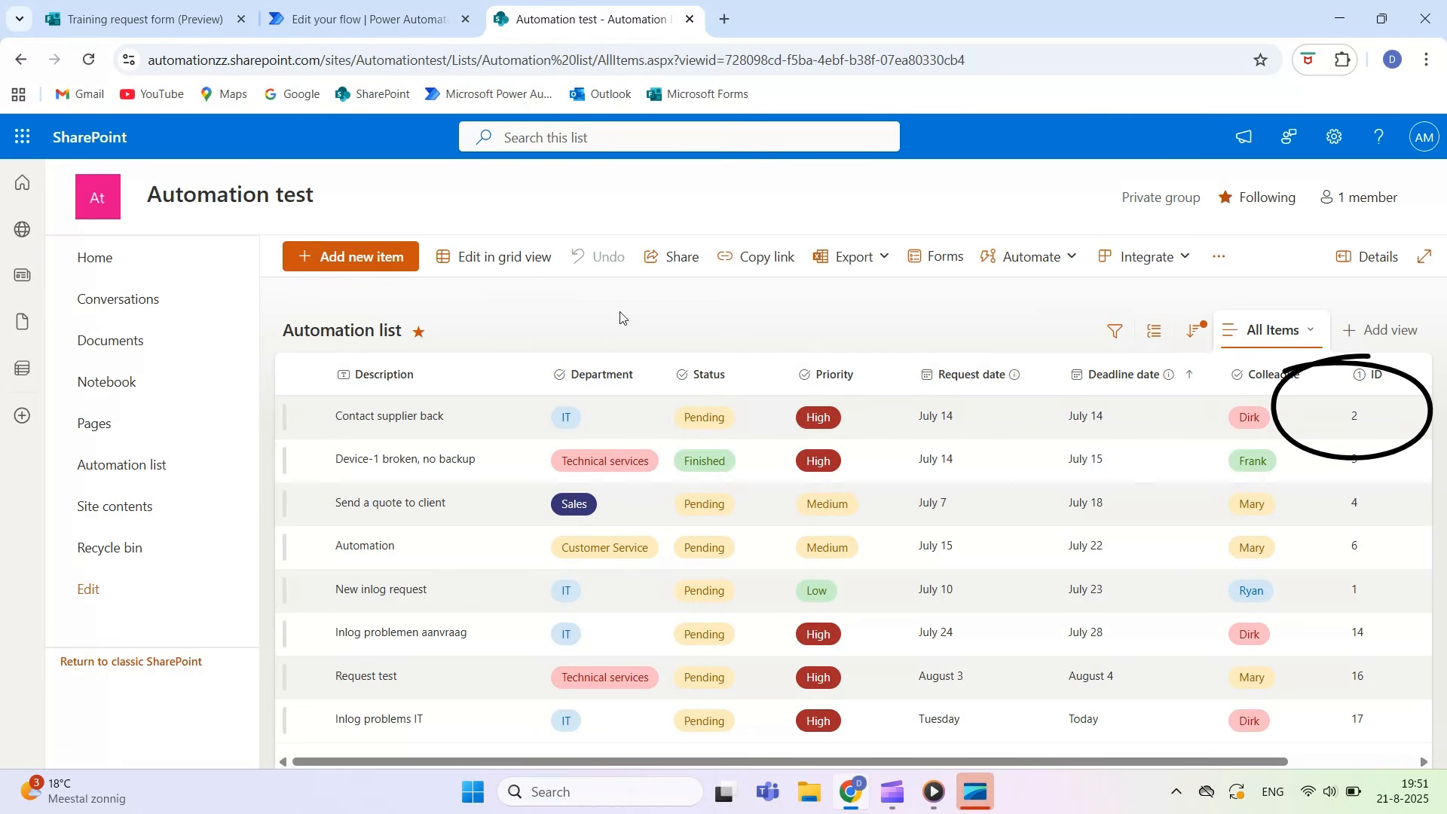
click(311, 416)
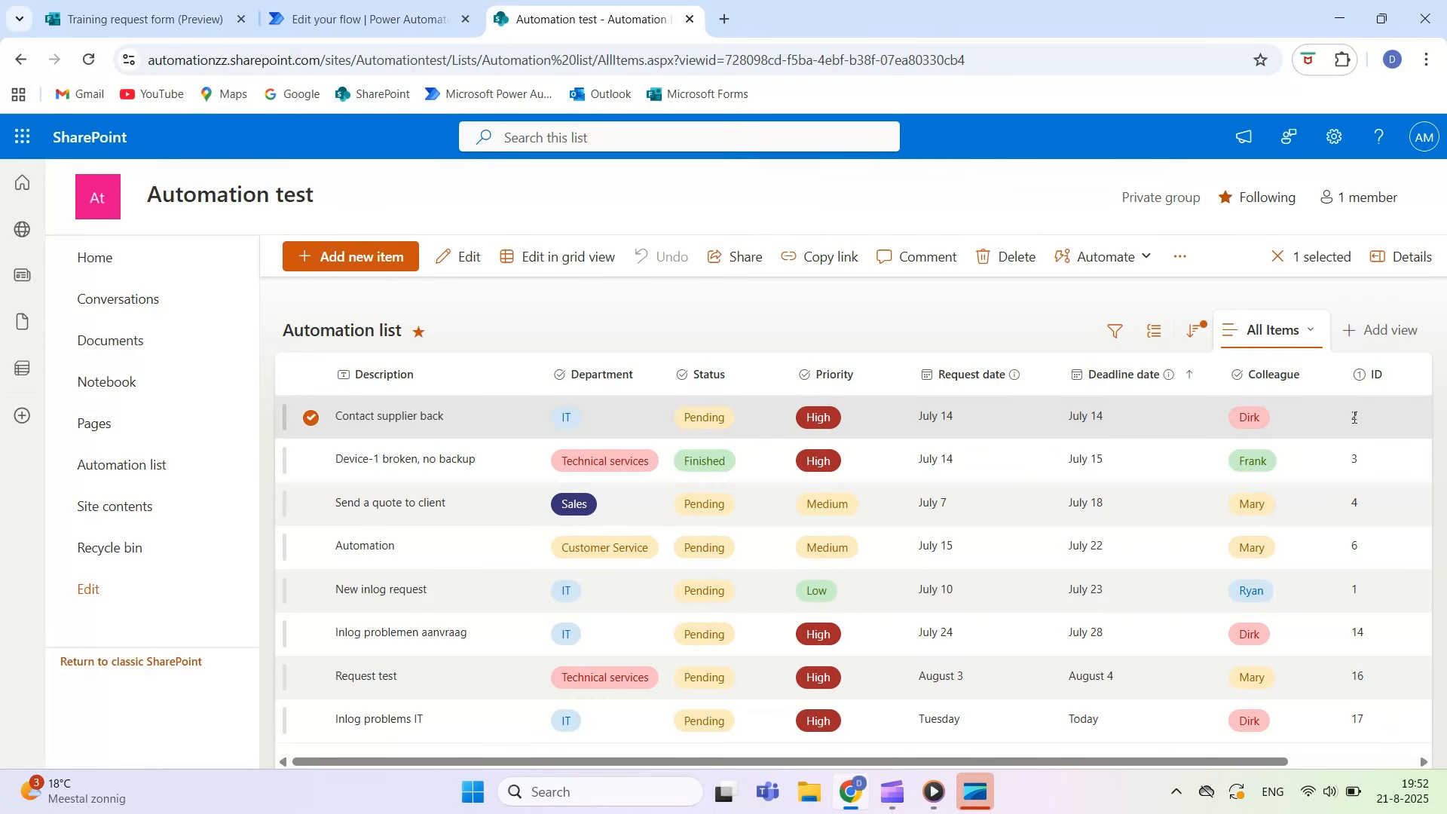
drag(1362, 419, 1338, 419)
key(ctrl+c)
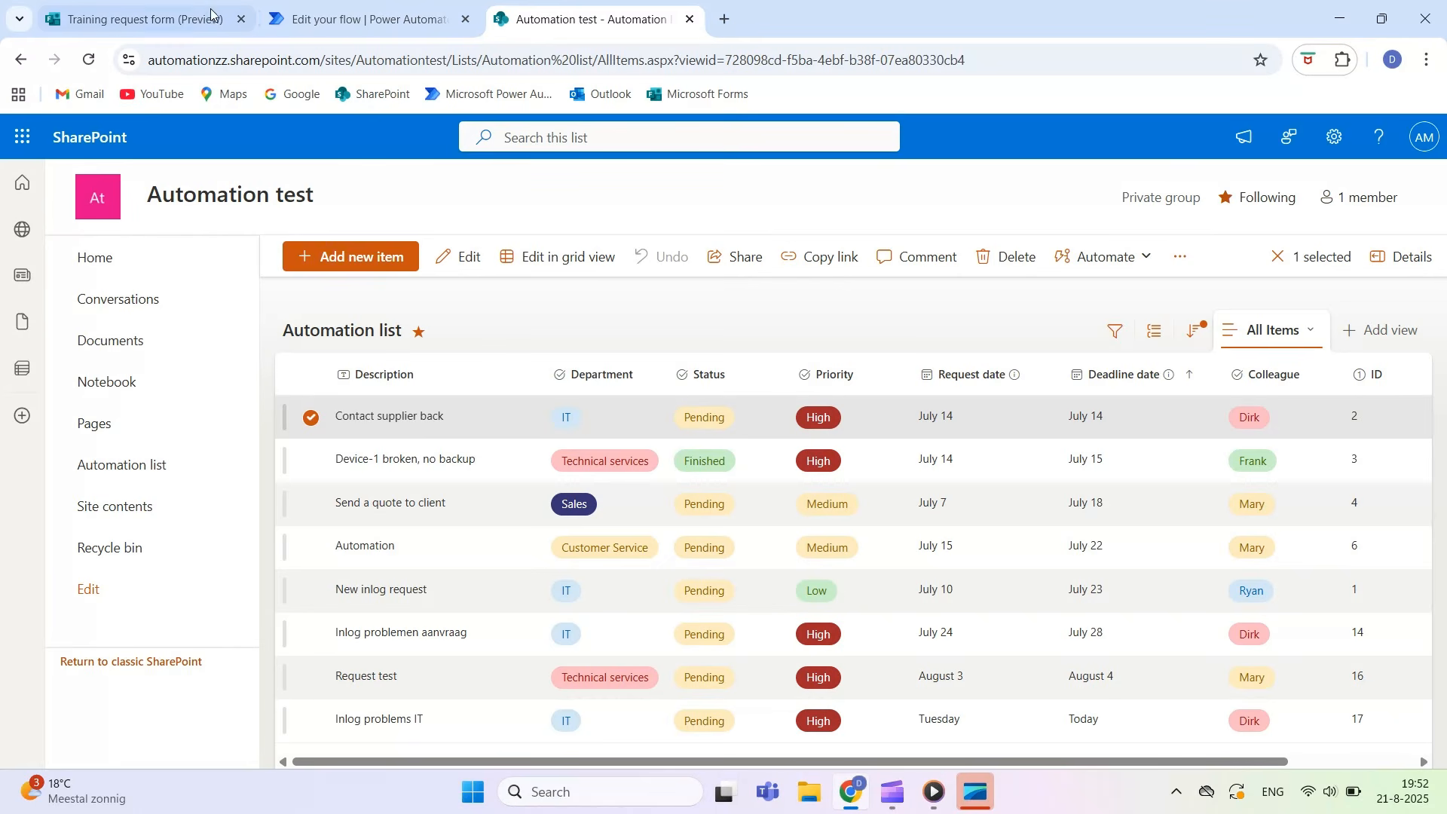
click(152, 23)
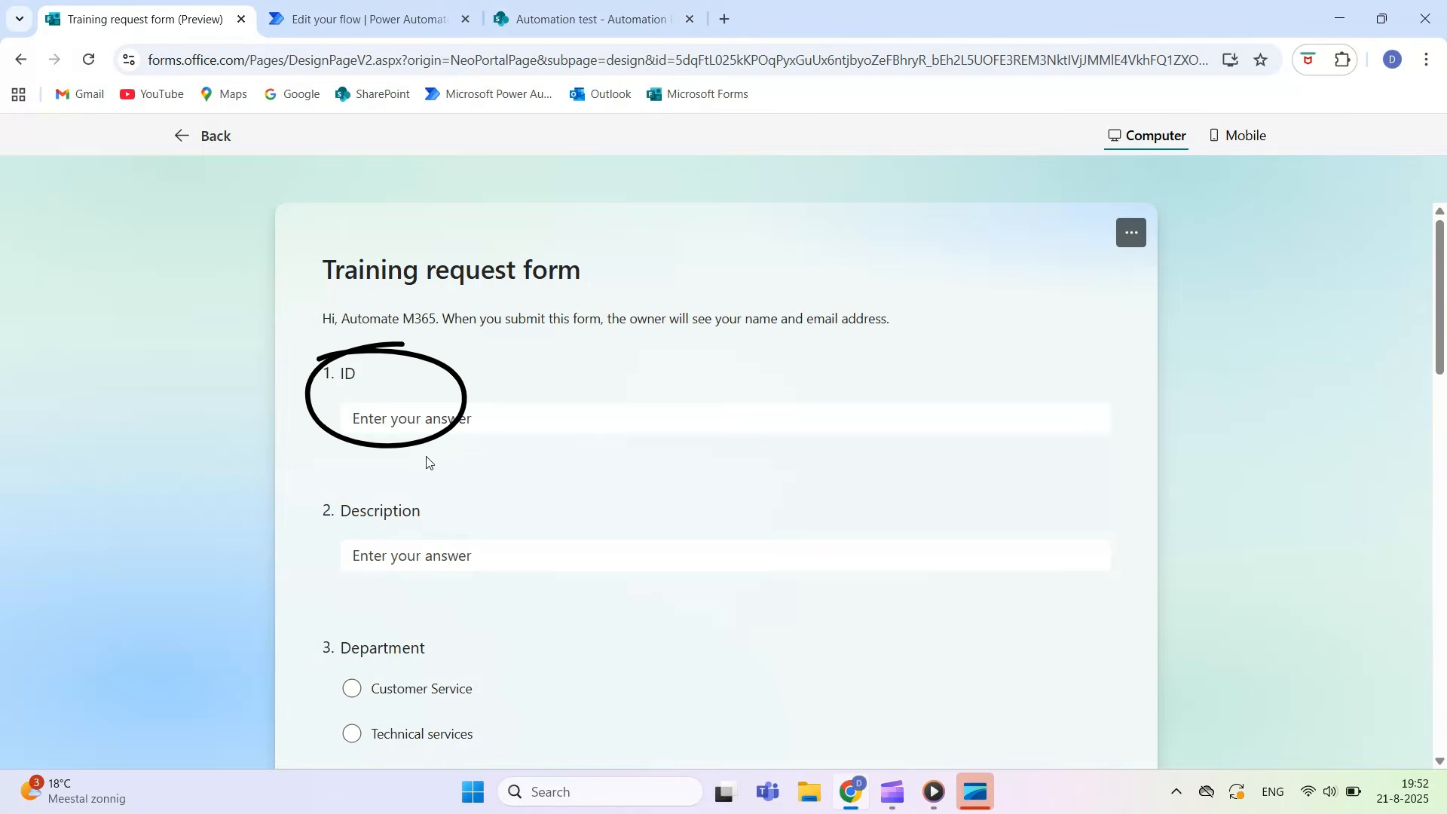
click(437, 427)
key(ctrl+v)
Answer the form's Status question with Pending and its Priority question with Low
scroll(214, 459, down, 5)
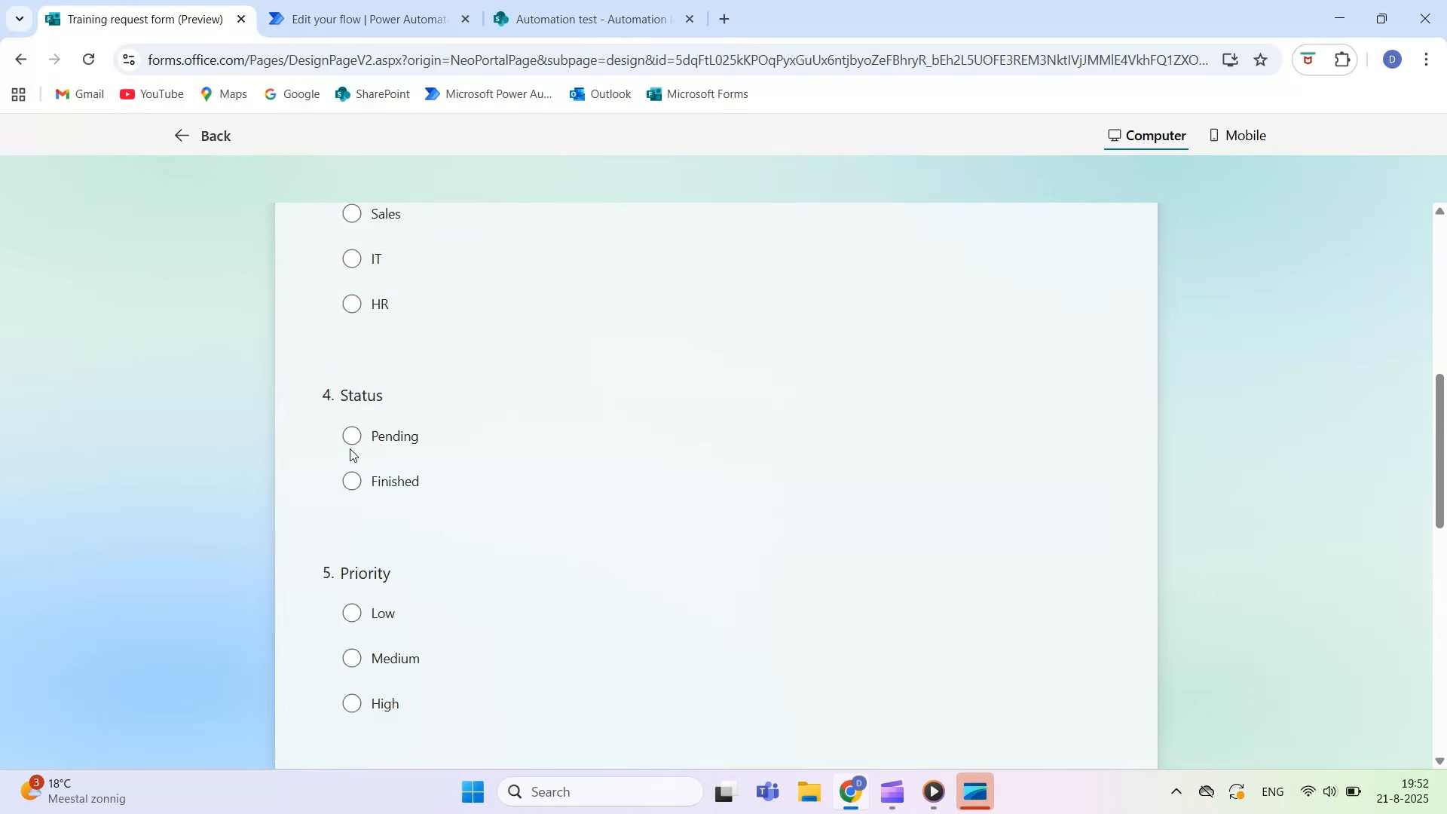
click(352, 445)
scroll(258, 549, down, 1)
scroll(258, 555, down, 1)
click(364, 431)
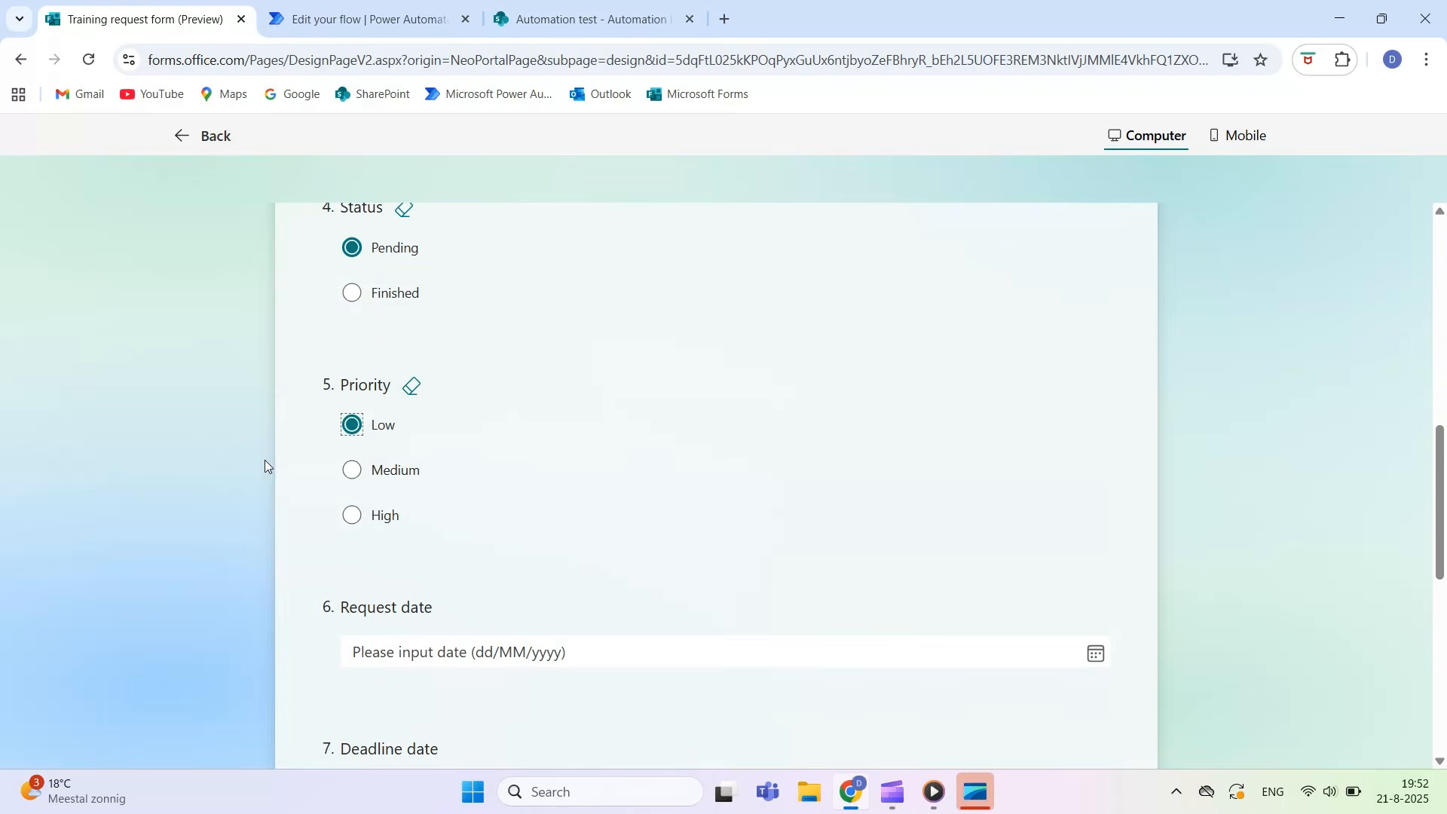
Set the form's Deadline date to 20 August 2025 and submit the response
scroll(264, 460, down, 2)
click(364, 608)
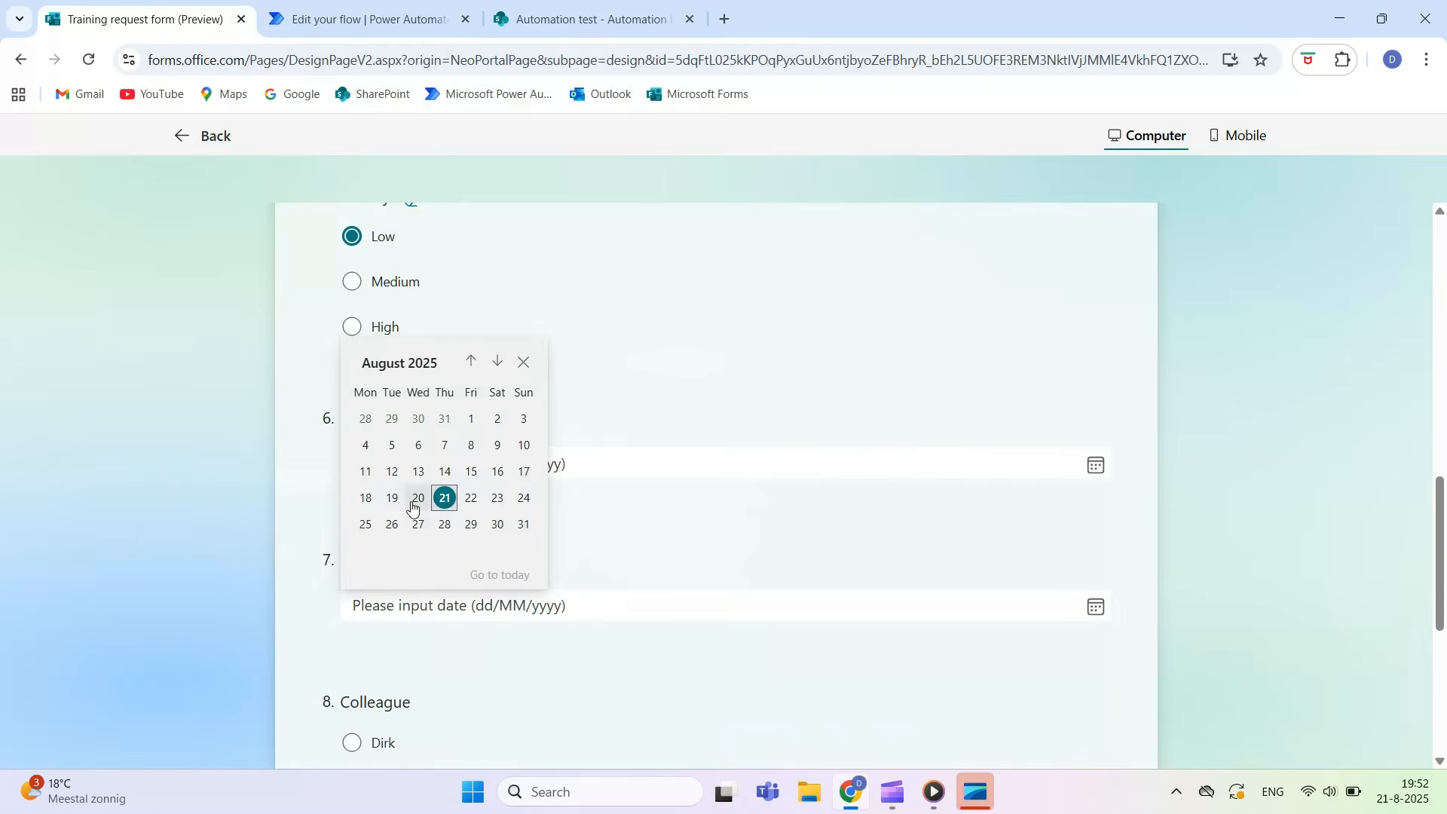
click(417, 501)
scroll(637, 703, down, 2)
scroll(638, 703, down, 2)
click(378, 595)
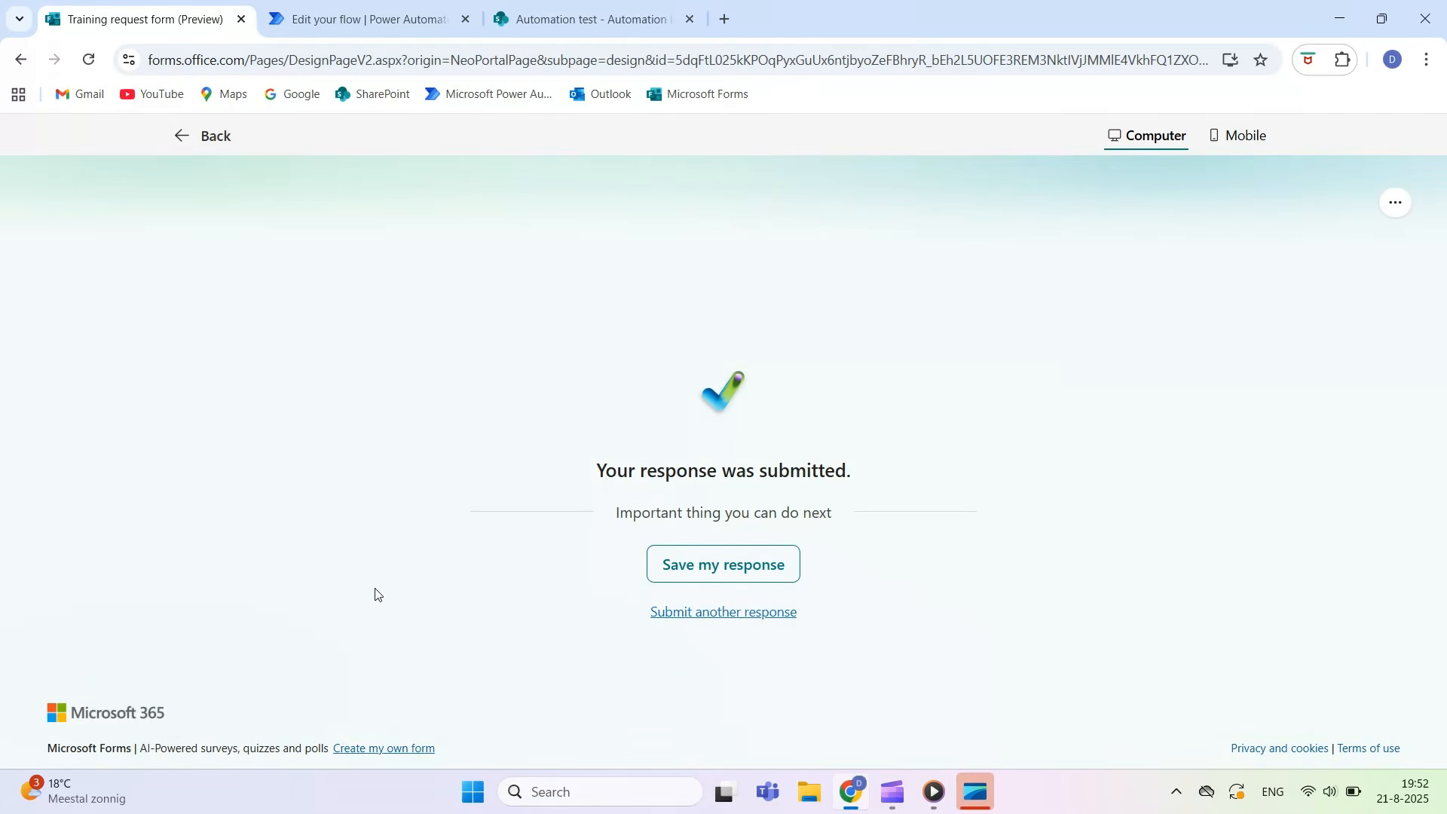
Review the test run in Power Automate, and check the "Contact supplier back" item in the reloaded SharePoint list
click(365, 15)
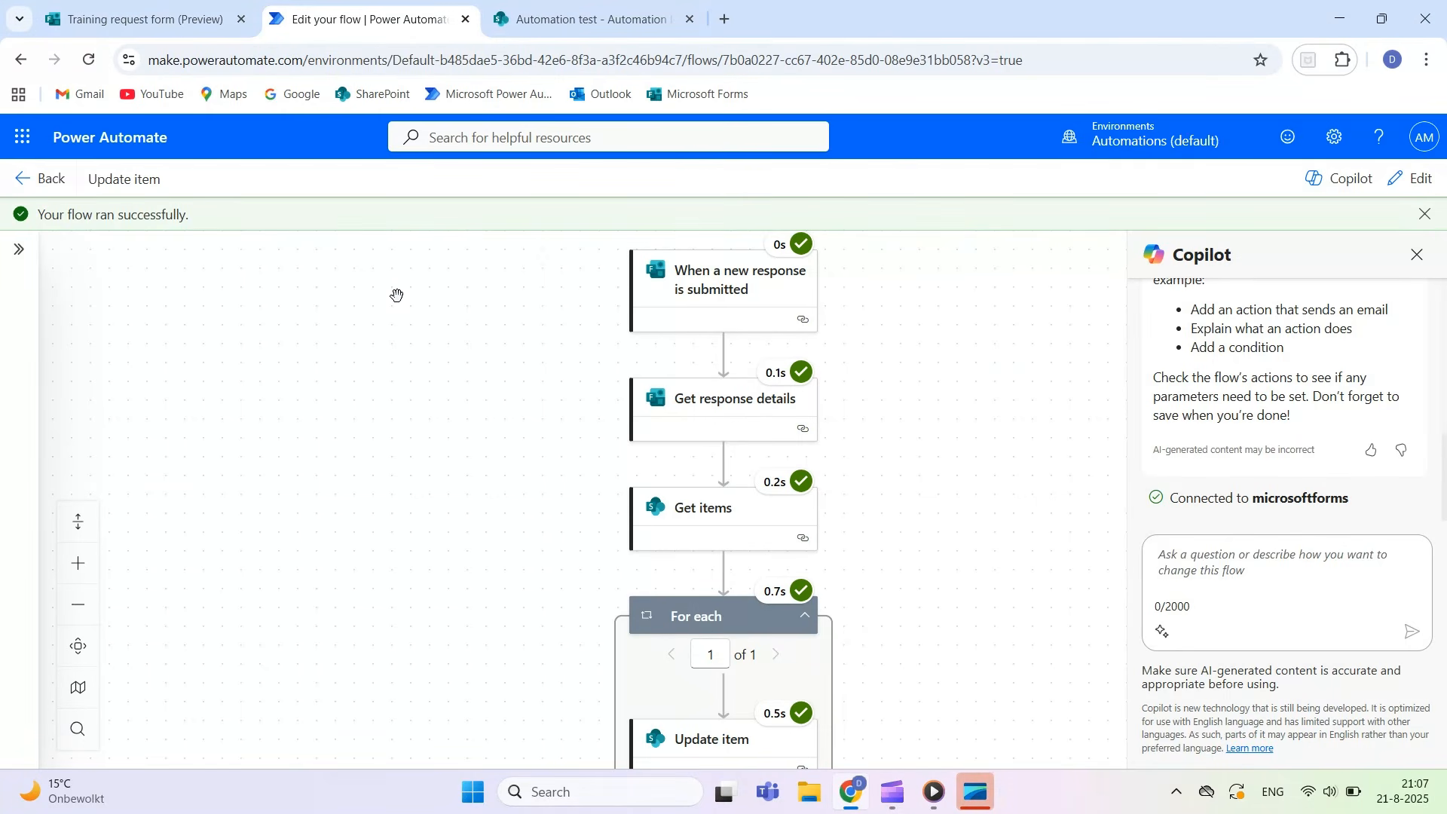
scroll(397, 295, down, 2)
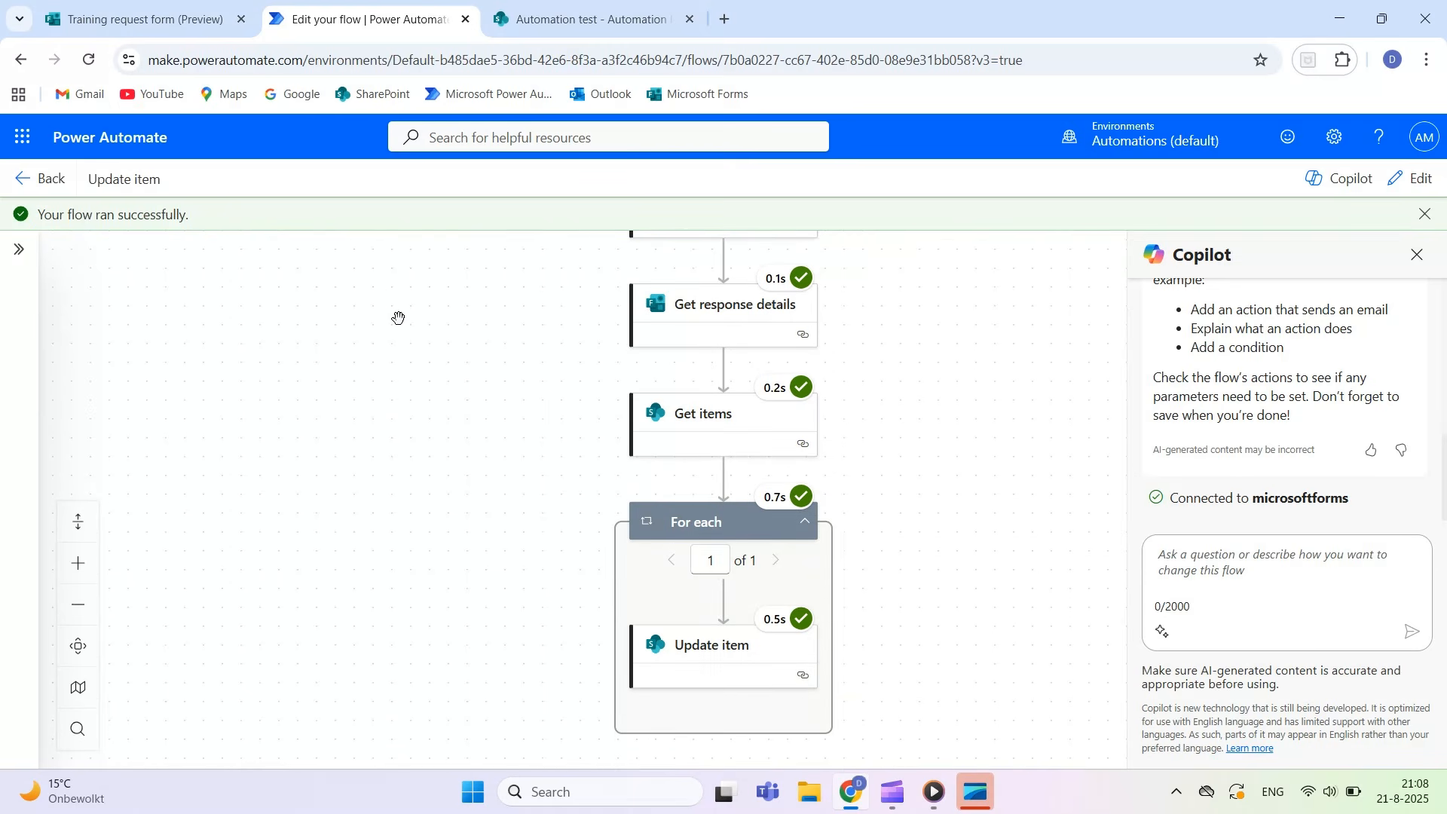
click(613, 8)
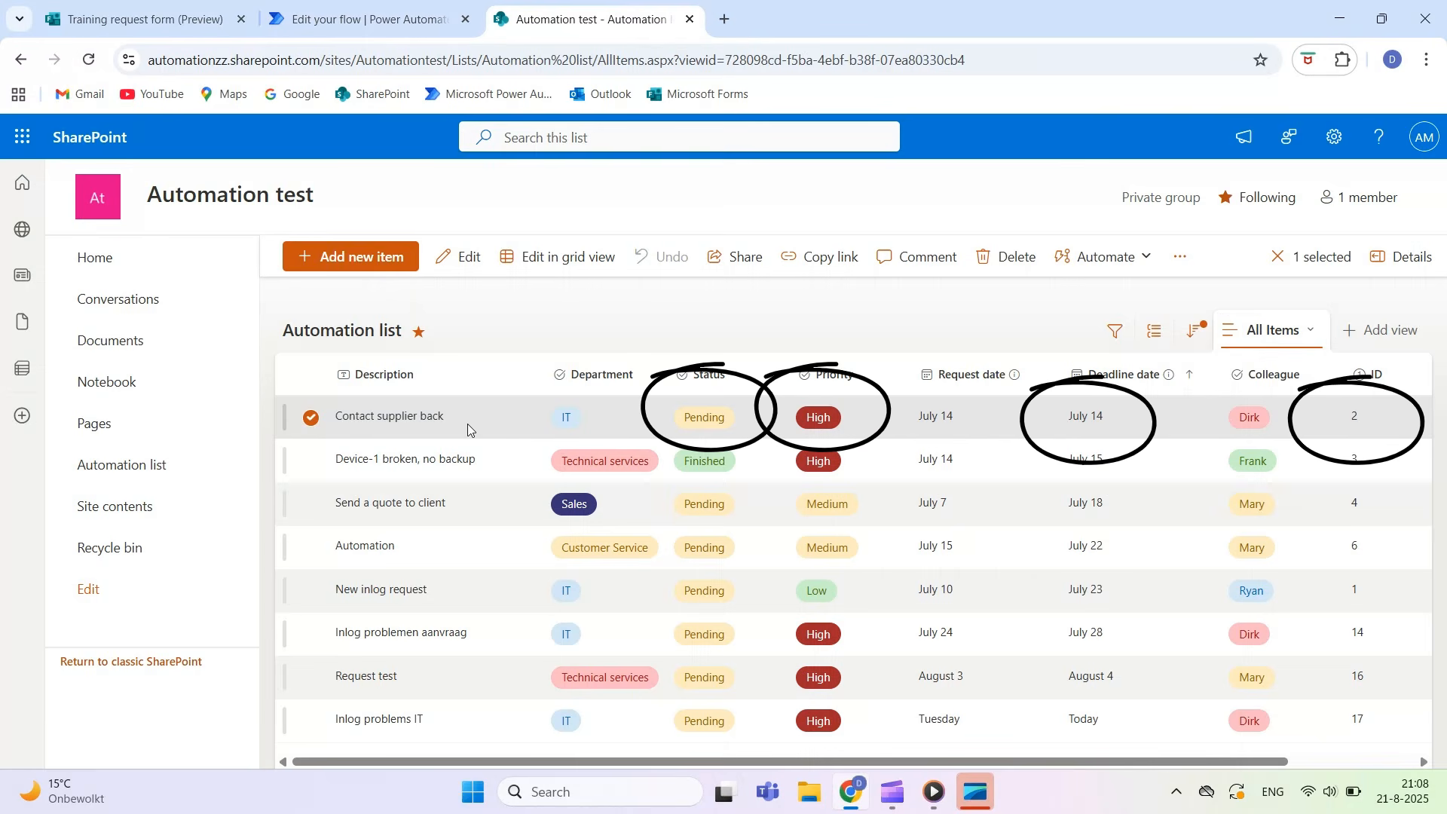
click(89, 59)
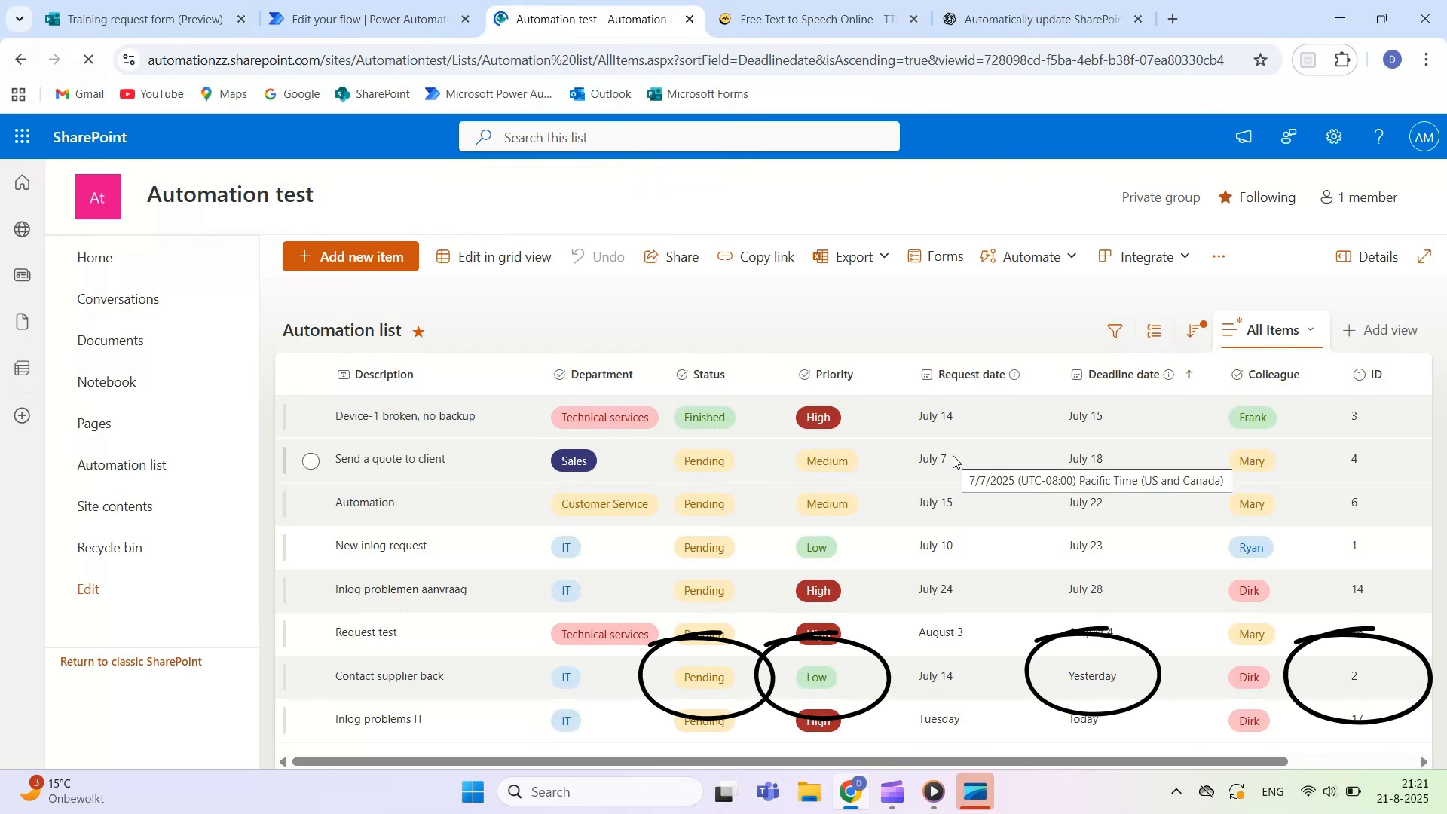
click(311, 679)
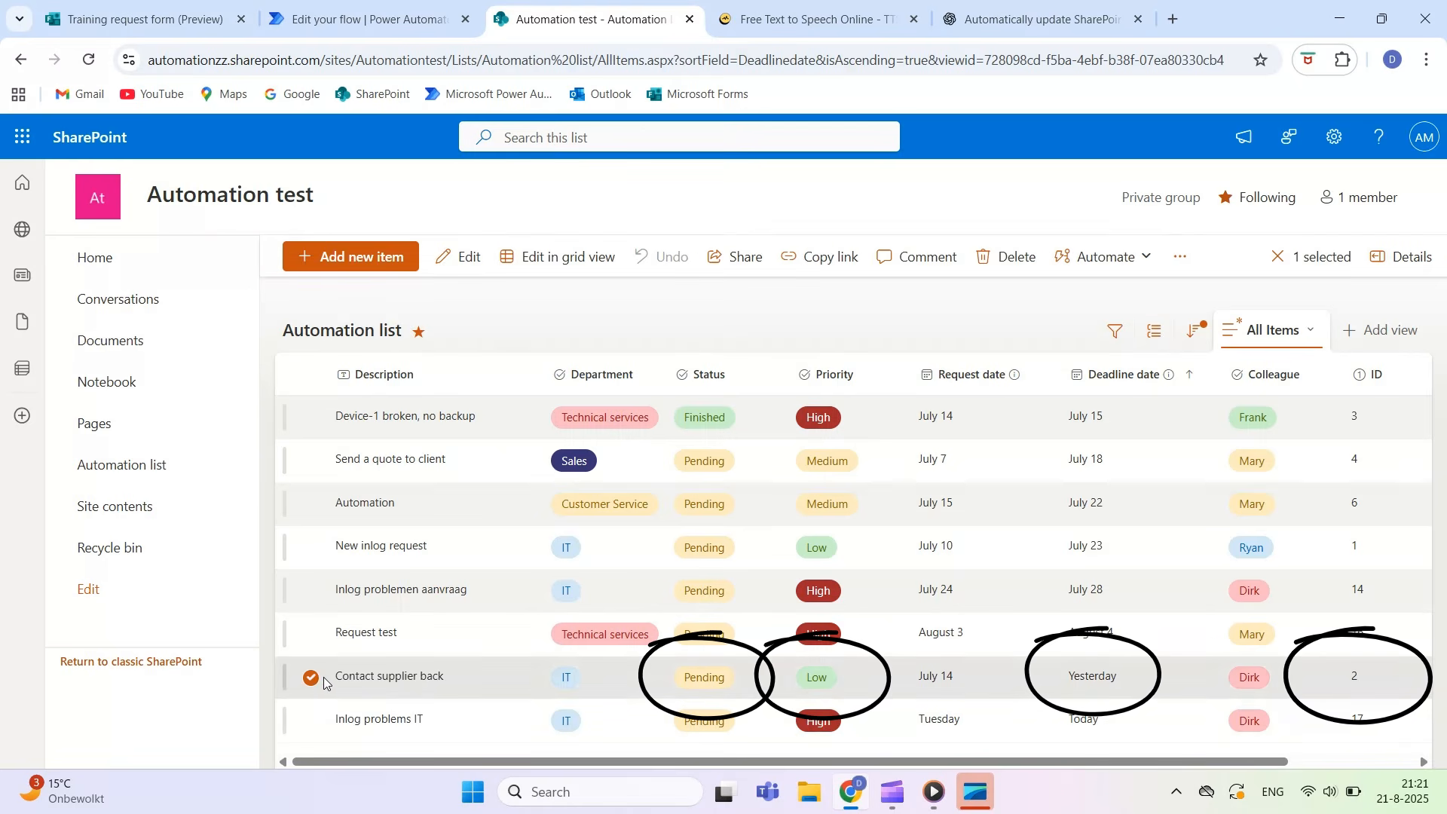